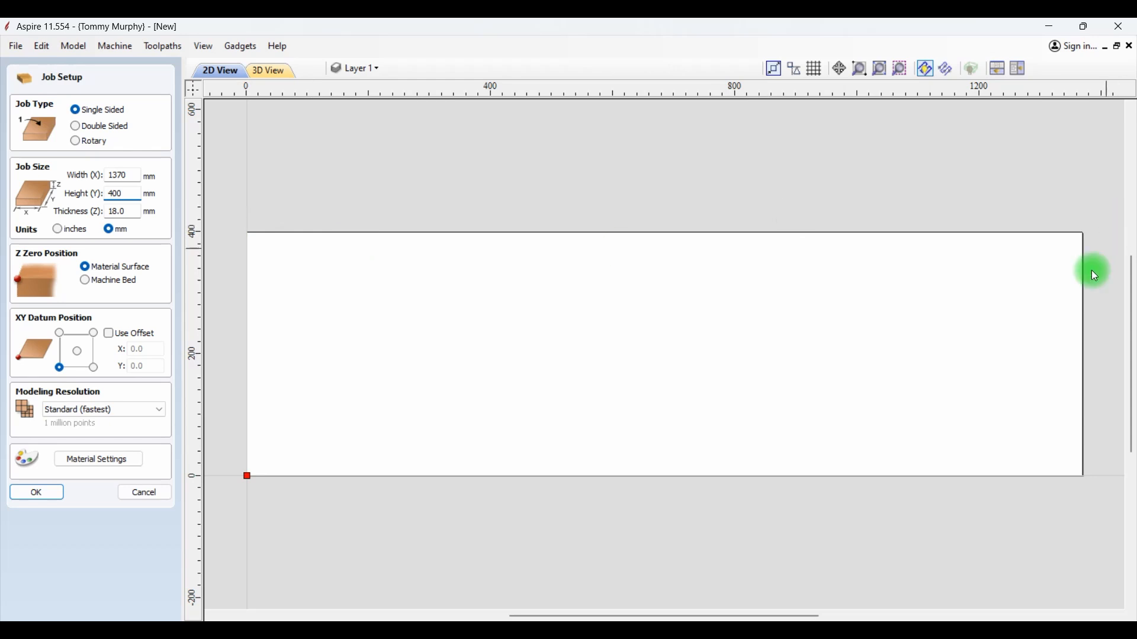
Set the XY datum at the centre of the 1370 × 400 mm material and accept the job setup.
left_click(77, 353)
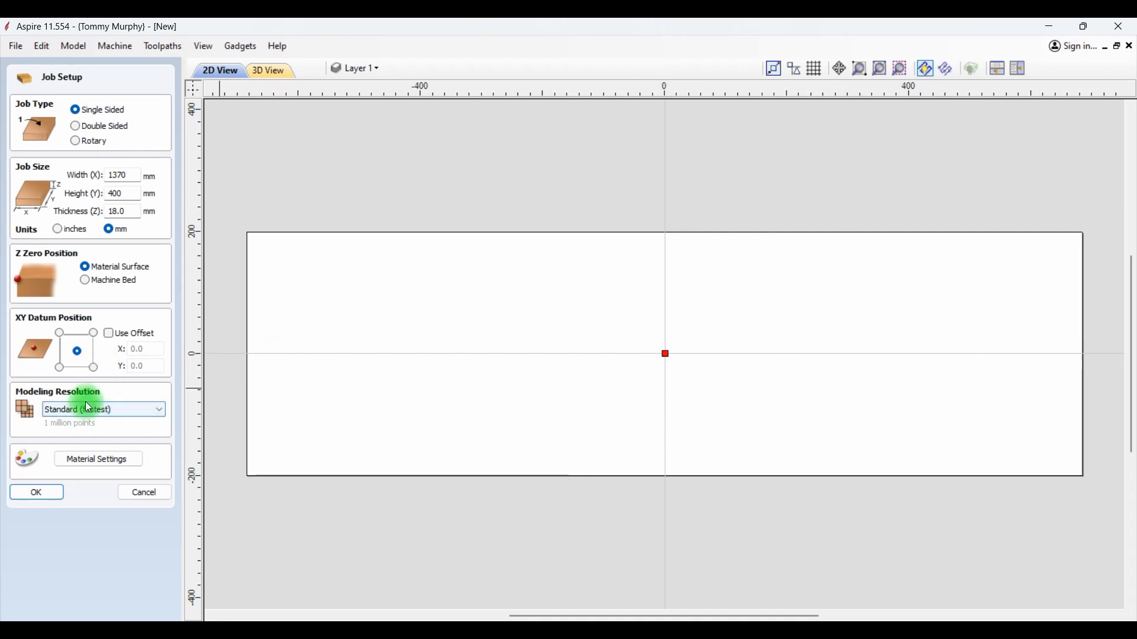
left_click(39, 494)
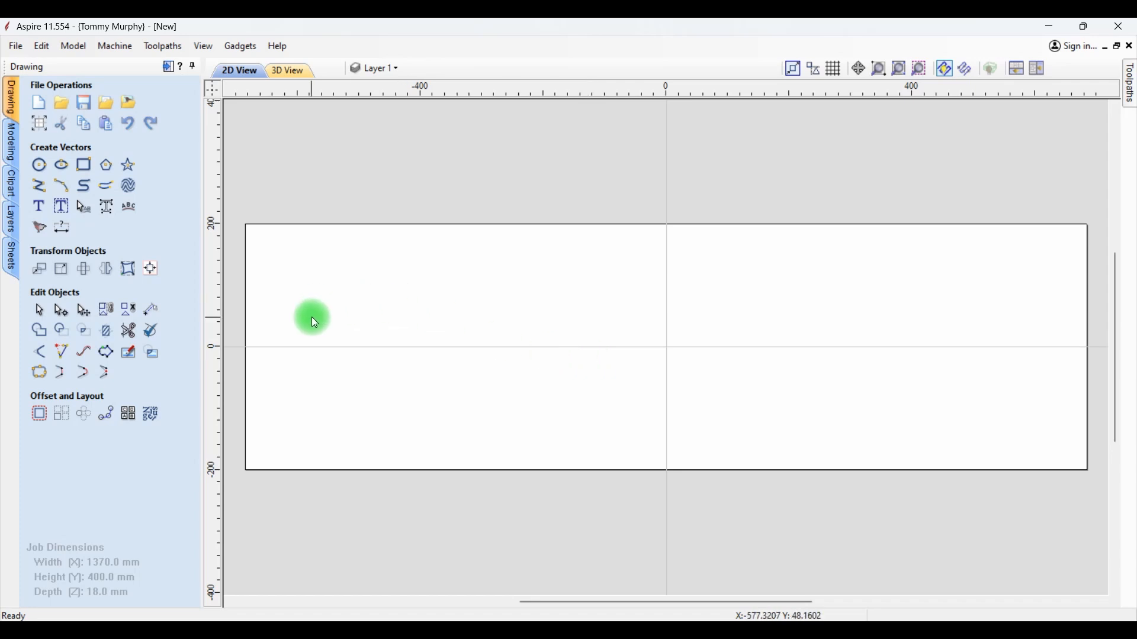
Draw a vertical line about 300 mm long near the material's left end with the Polyline tool.
left_click(38, 186)
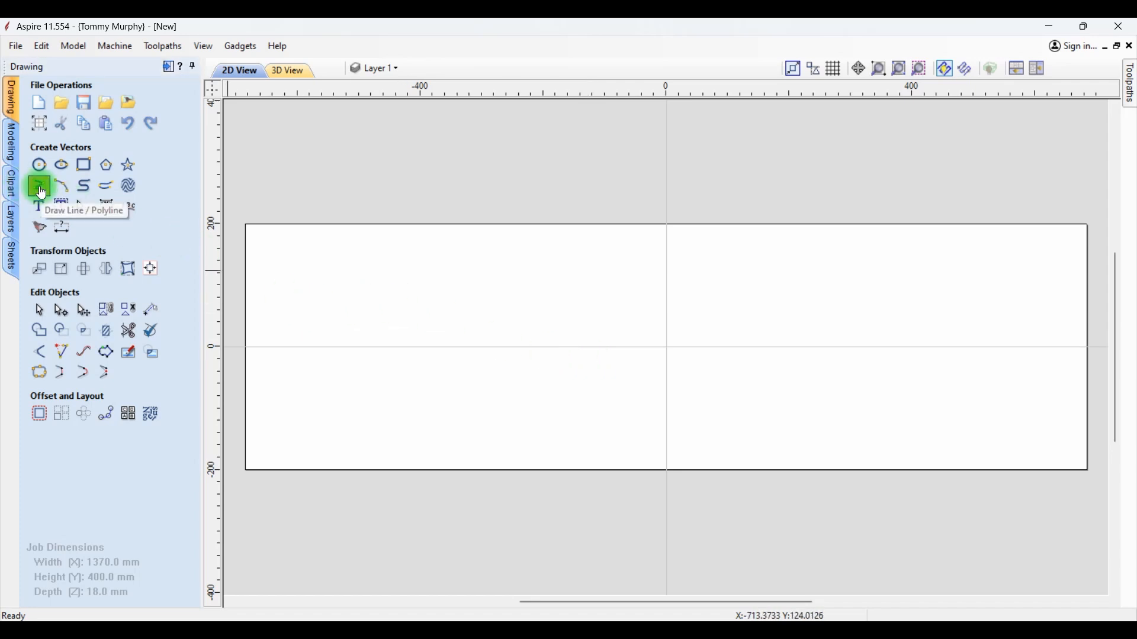
left_click(343, 254)
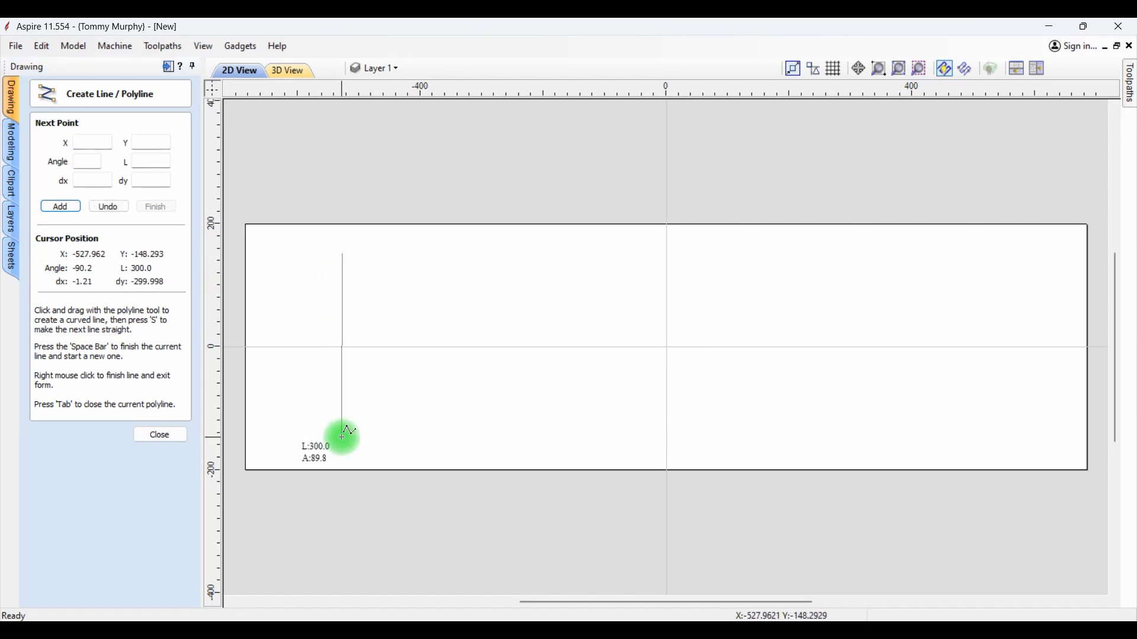
left_click(342, 438)
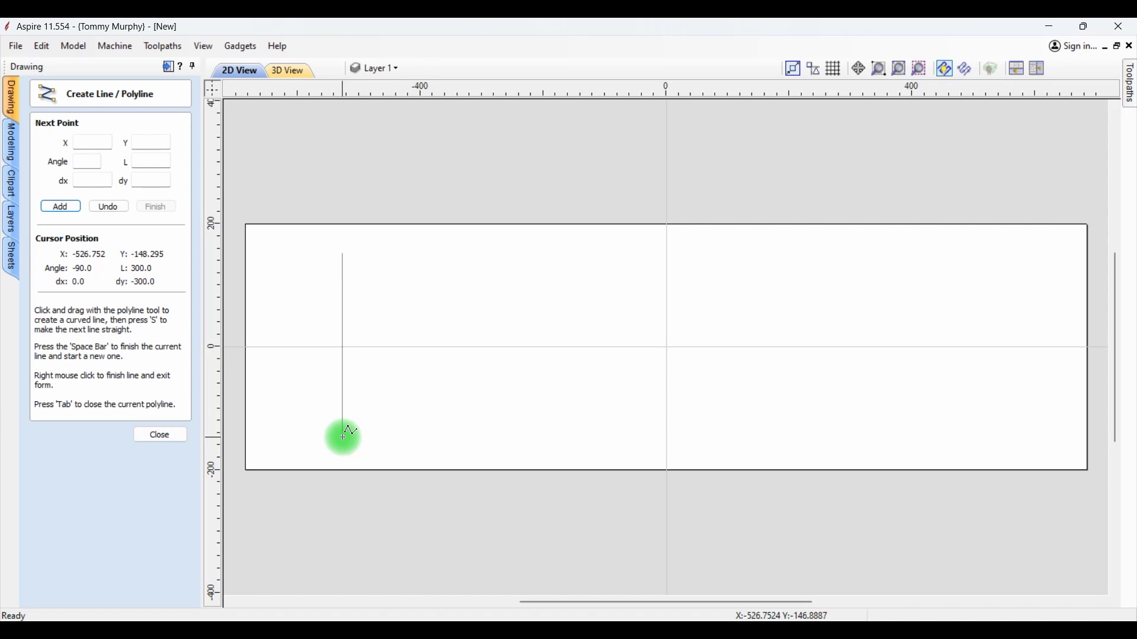
right_click(343, 438)
Draw a horizontal line about 1185 mm long across the lower part of the material, crossing the vertical line.
left_click(44, 191)
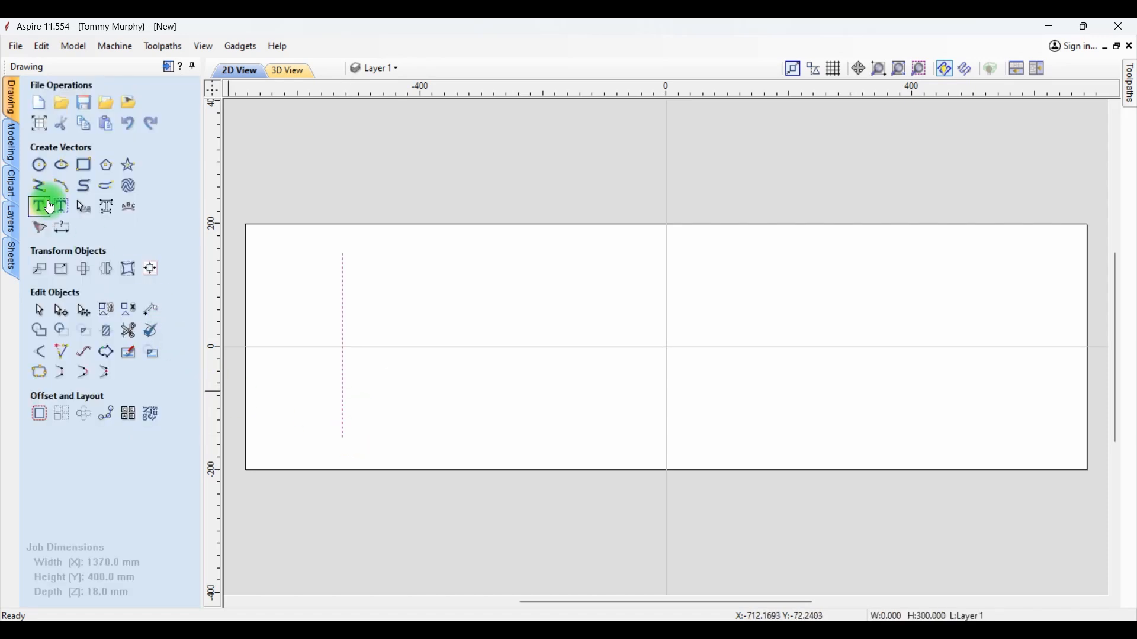
left_click(296, 407)
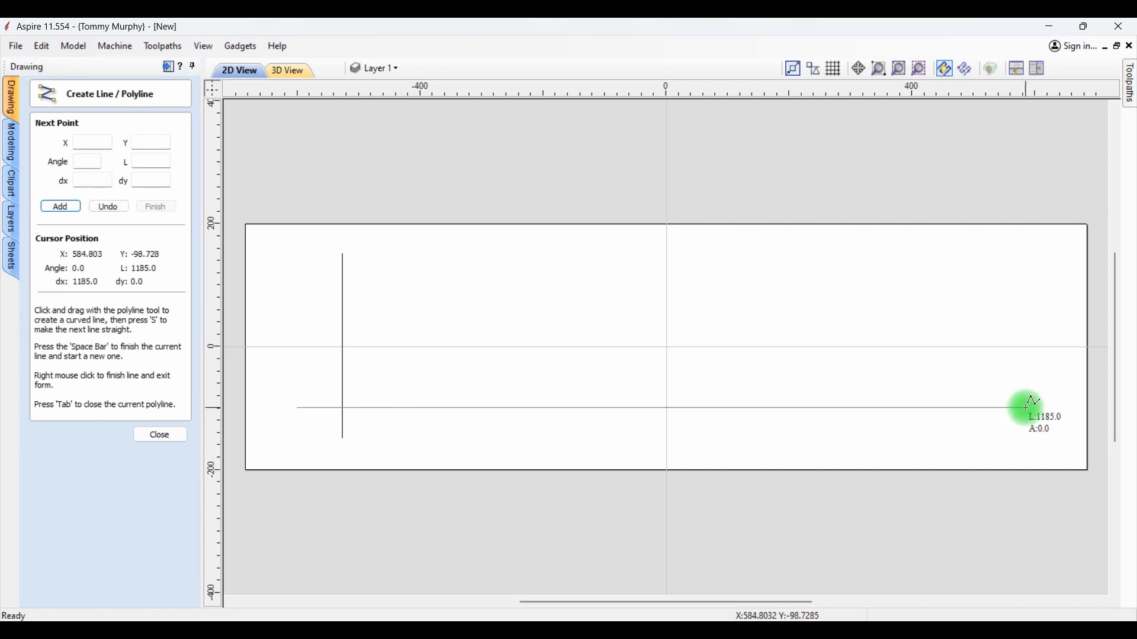
left_click(1027, 407)
right_click(1027, 407)
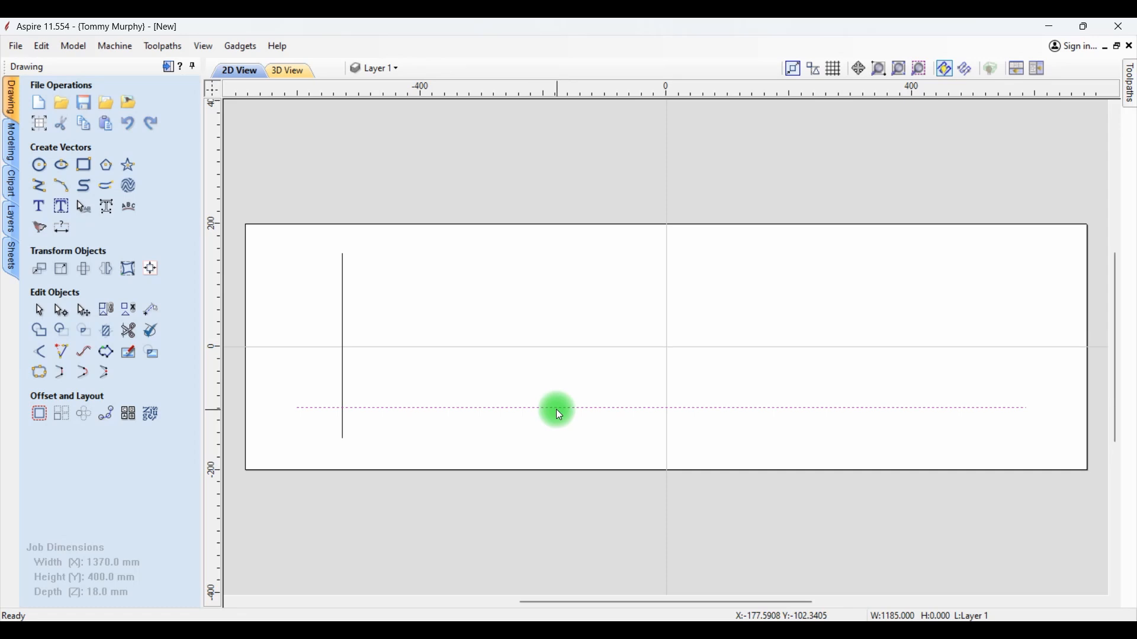
Resize the horizontal line to a width of 1220 mm, anchored at its centre.
left_click(62, 271)
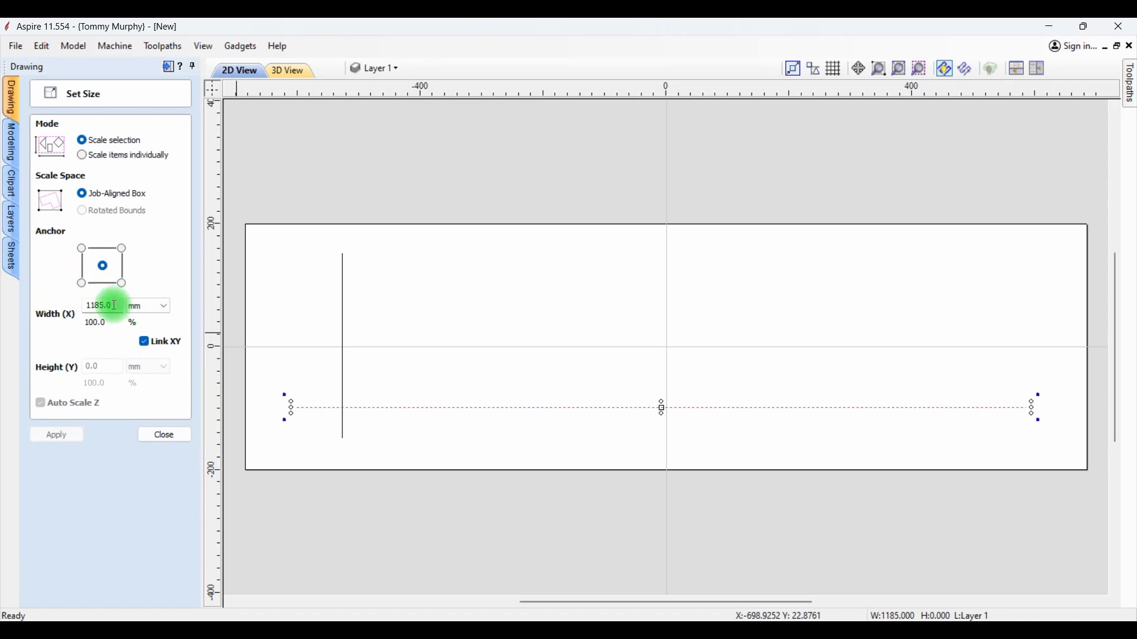
left_click_drag(108, 305, 63, 304)
type("1220")
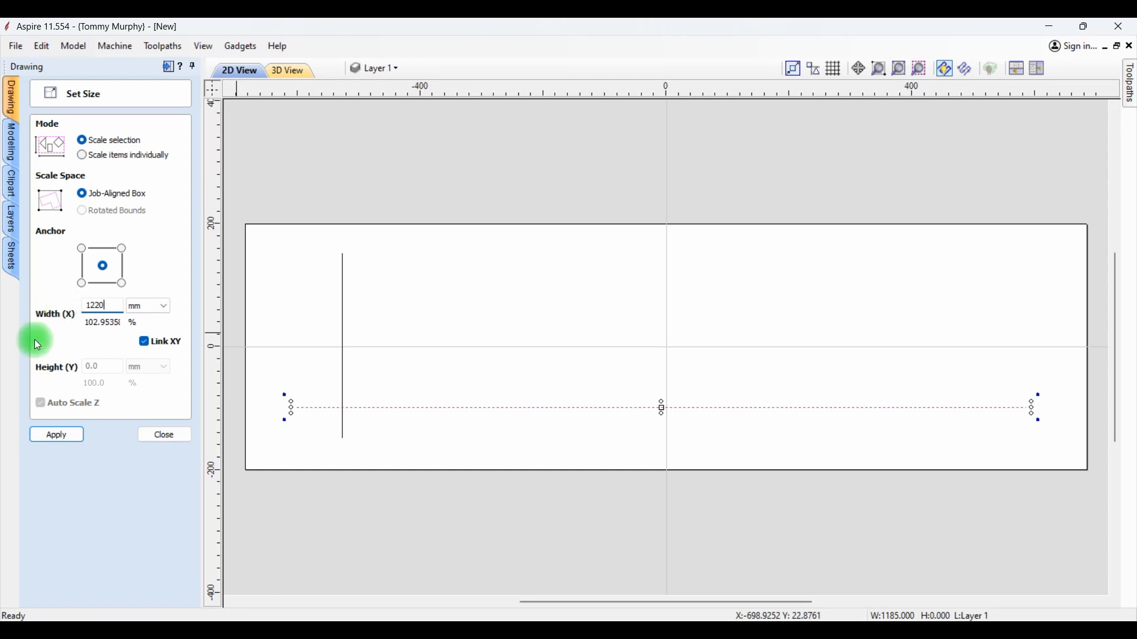
left_click(70, 437)
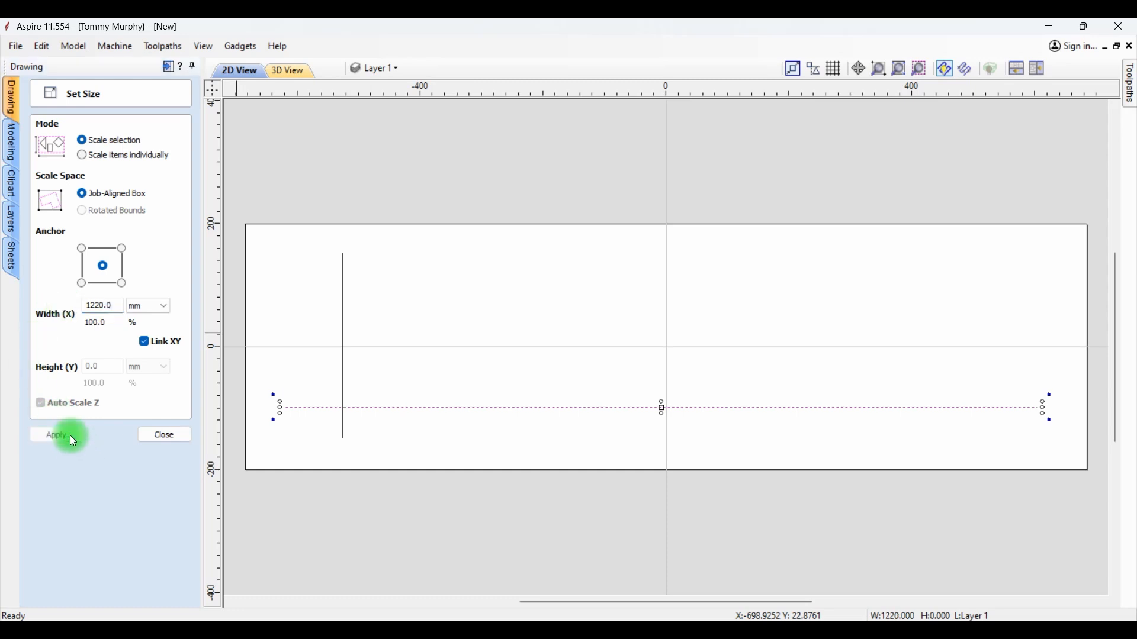
Resize the vertical line to a height of 388 mm, anchored at its centre.
left_click(344, 372)
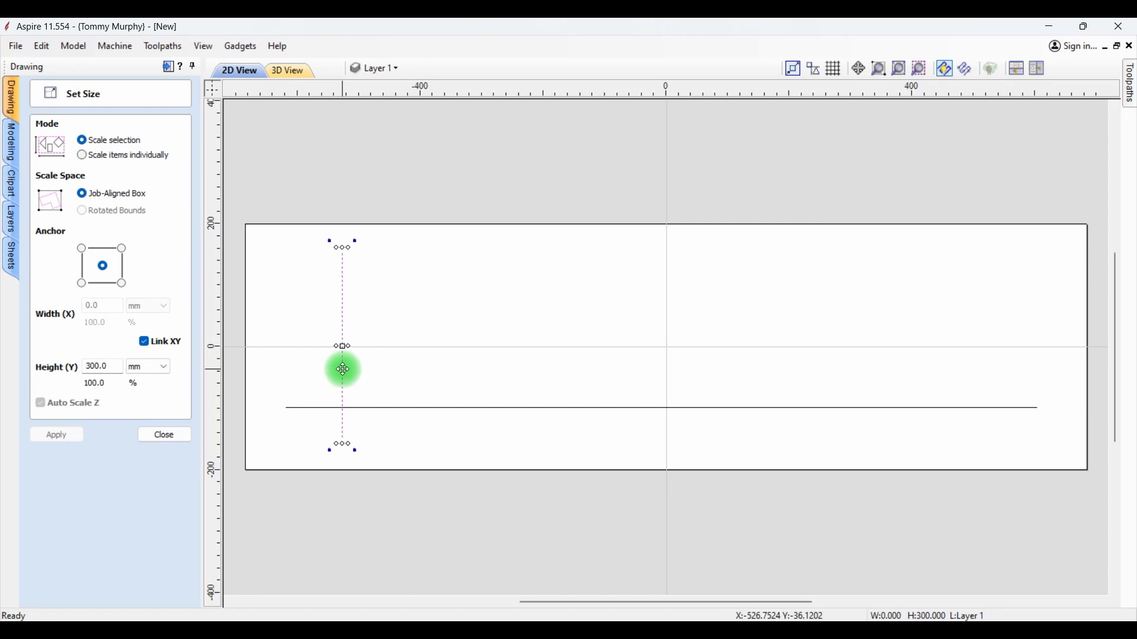
left_click_drag(113, 367, 77, 368)
type("388")
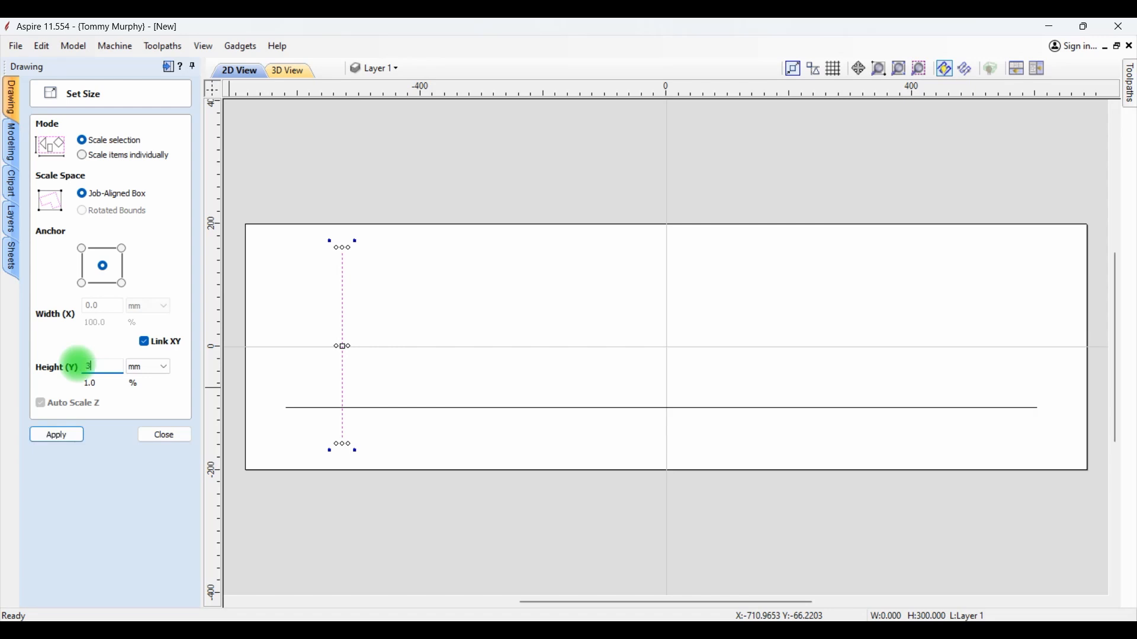
left_click(66, 435)
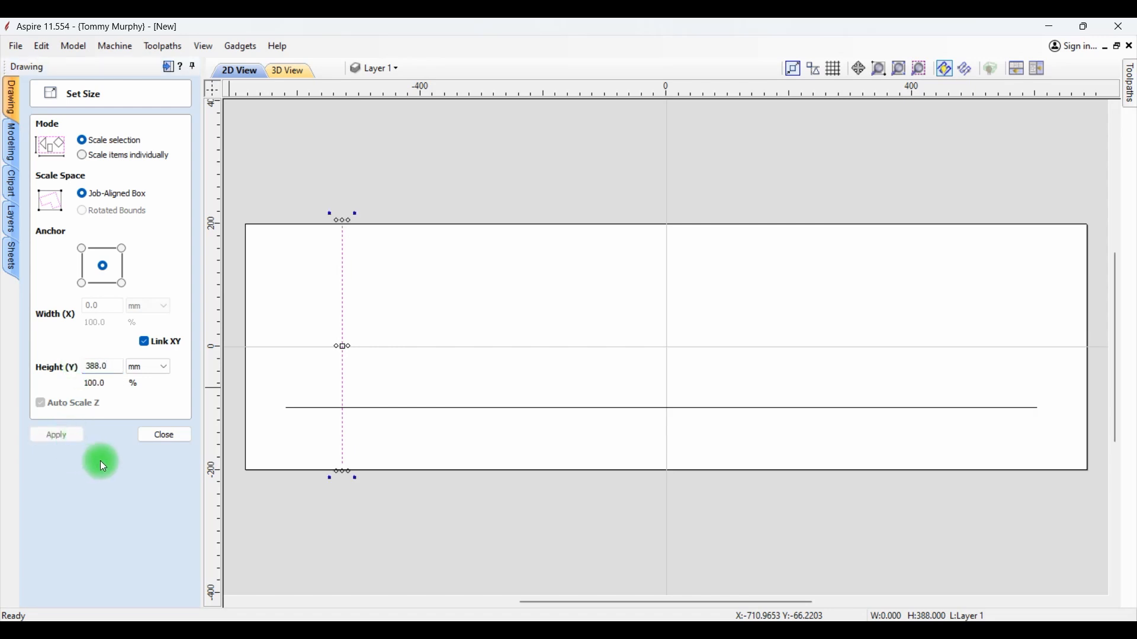
left_click(165, 439)
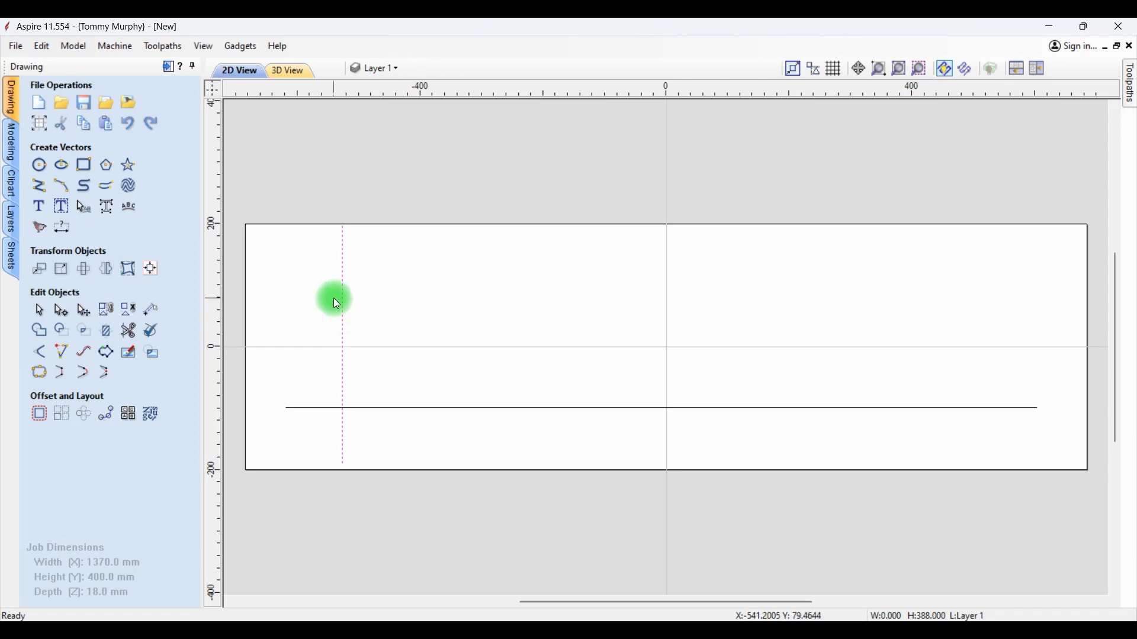
Array-copy the vertical line into 13 columns with a 101.67 mm X offset, and centre the set in the material.
left_click(62, 416)
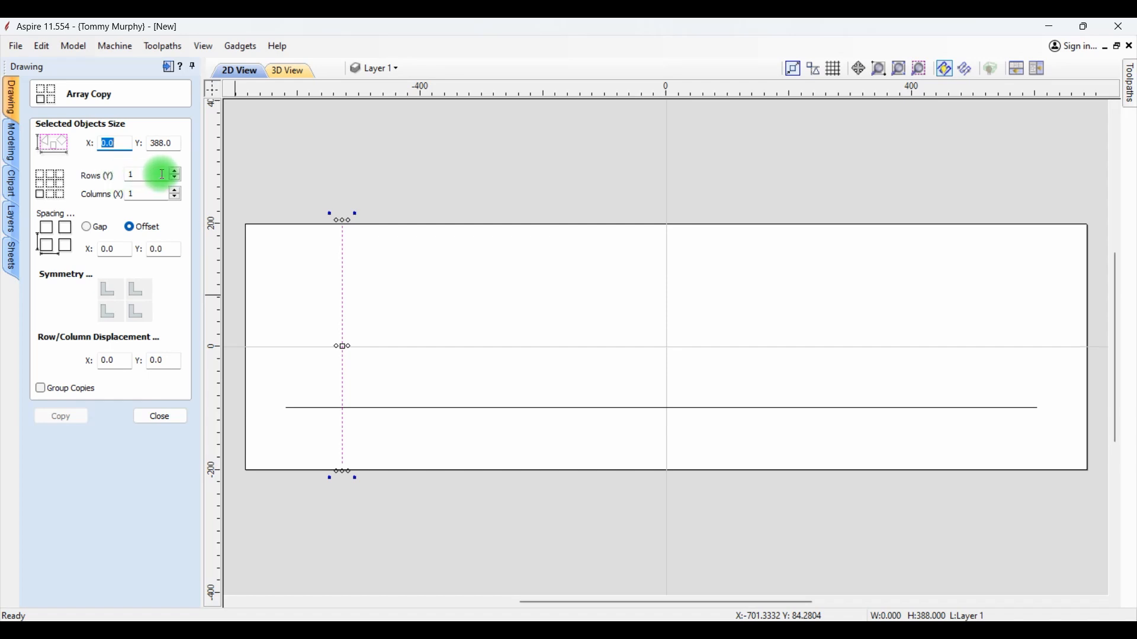
left_click(135, 193)
type("13")
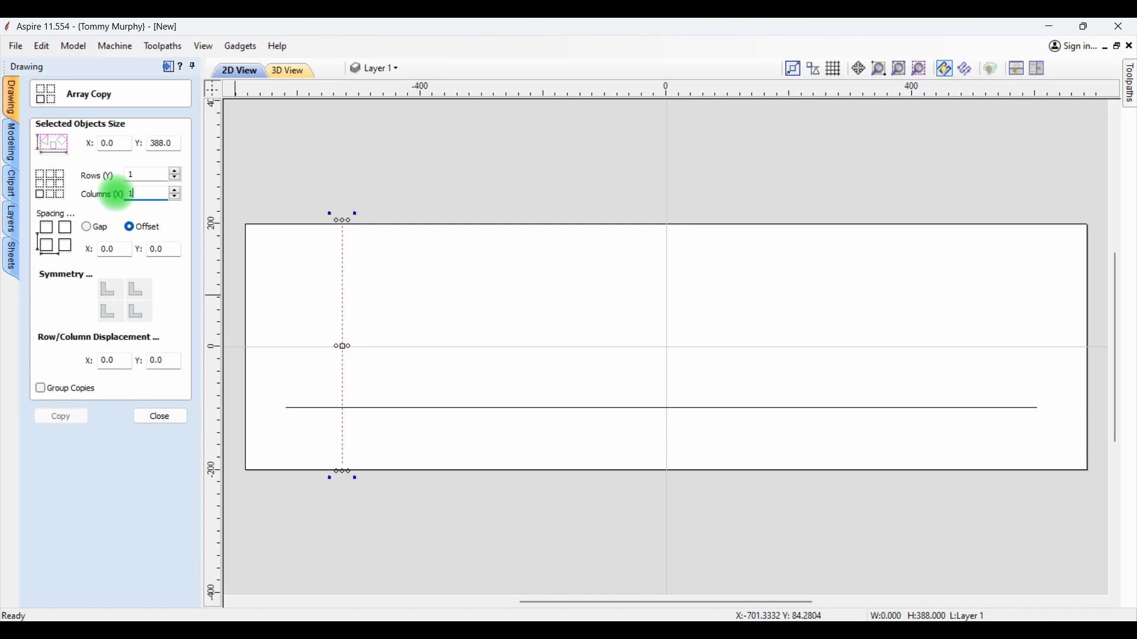
left_click(109, 250)
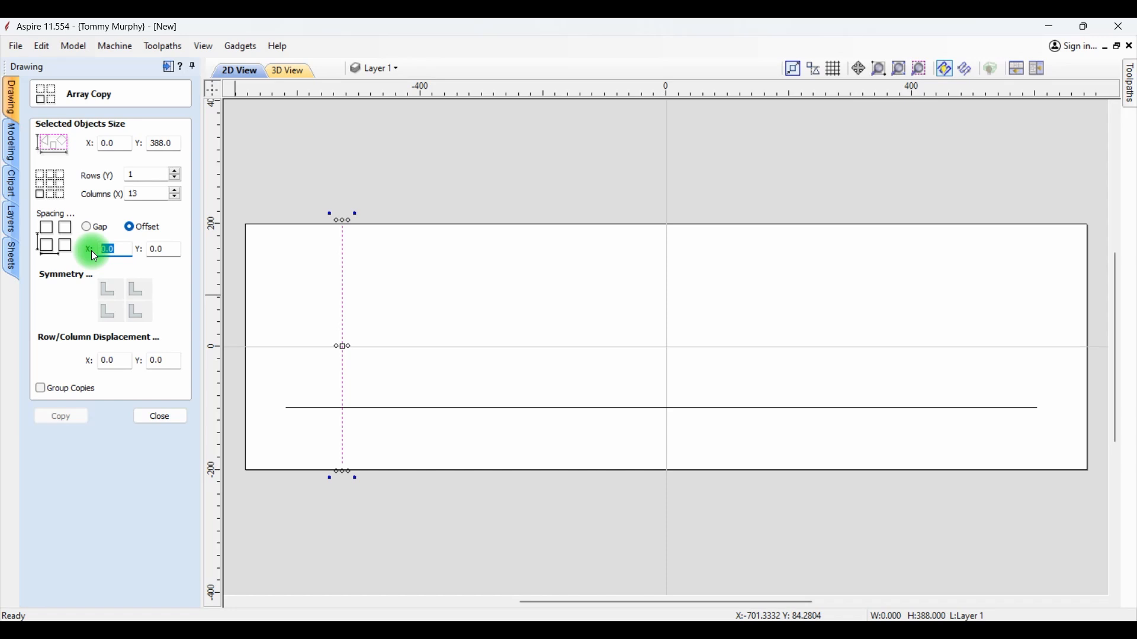
type("101.67")
left_click(58, 418)
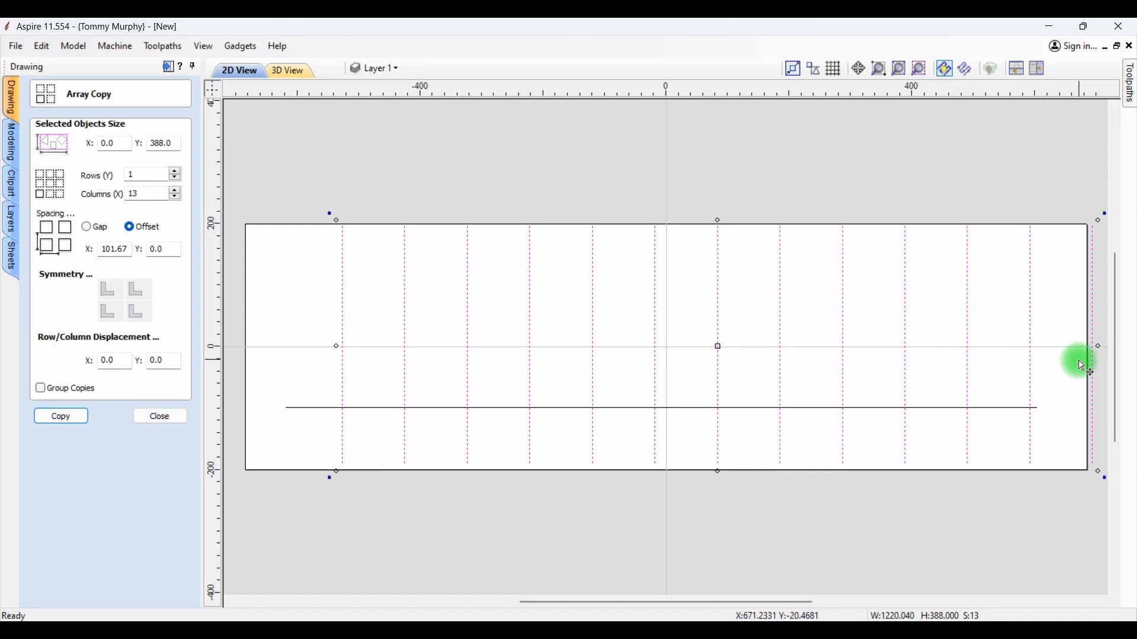
left_click(162, 418)
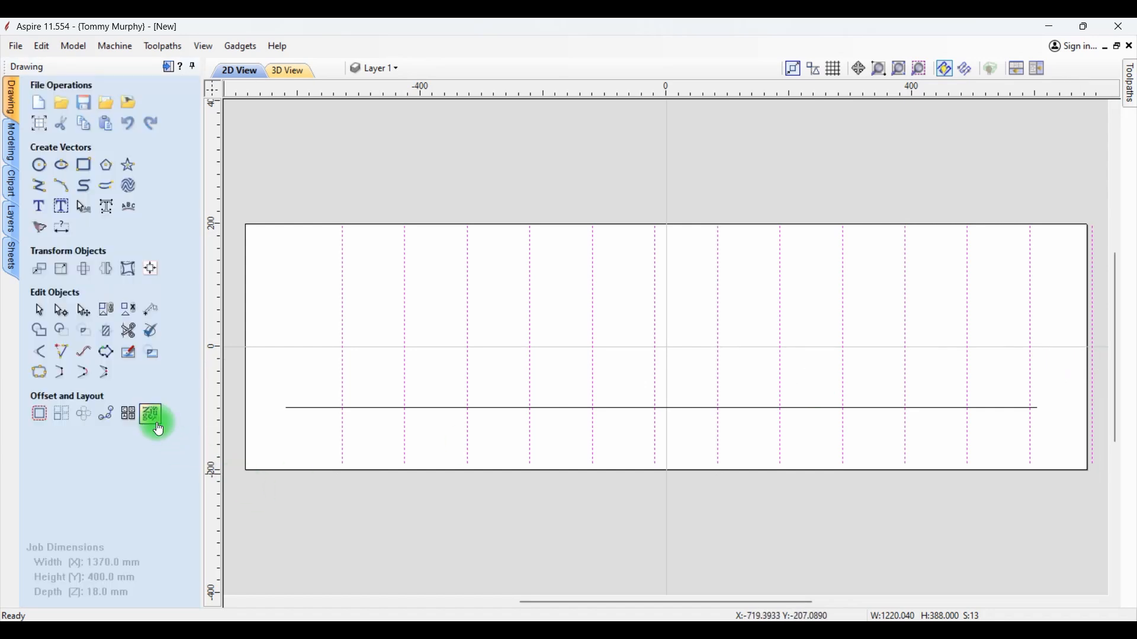
left_click(153, 269)
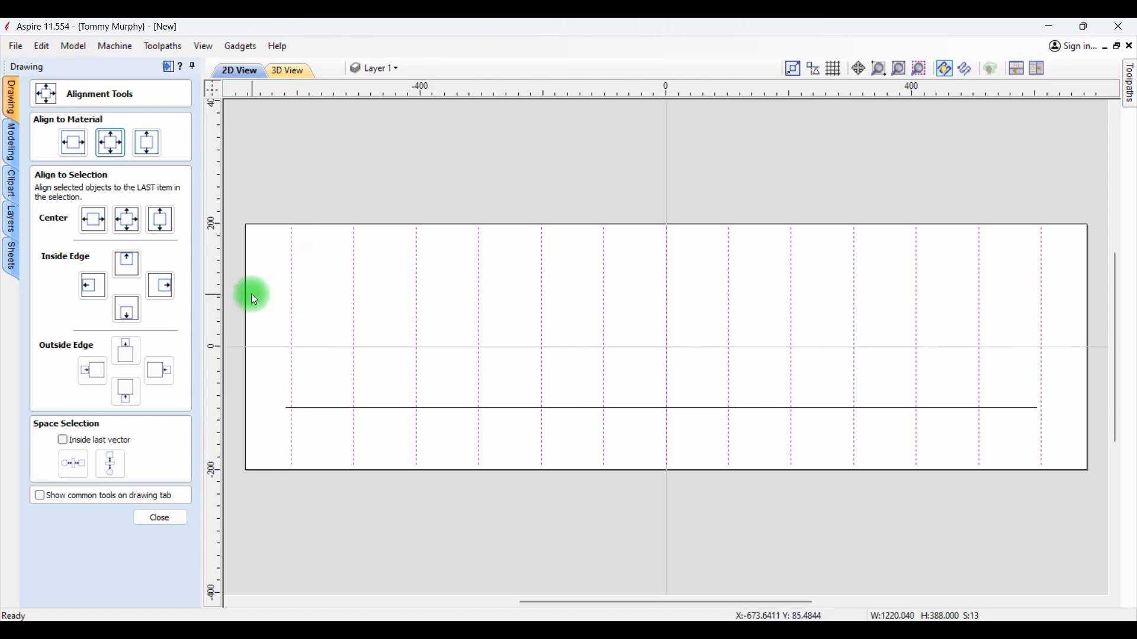
left_click(160, 521)
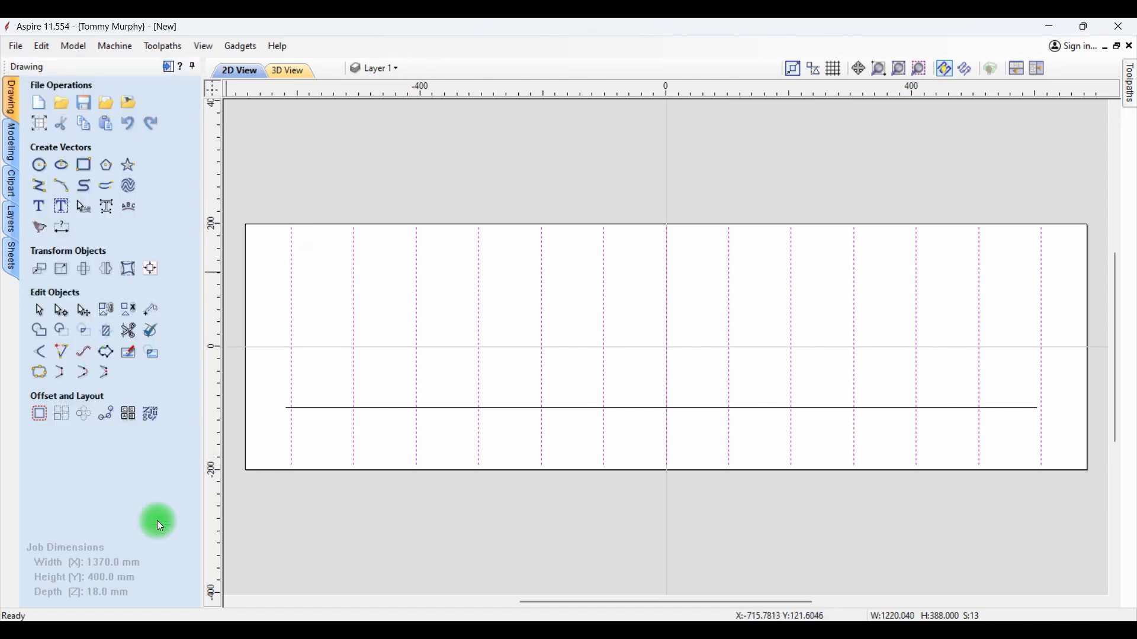
Array-copy the horizontal line into 5 rows and 1 column with a 97 mm Y offset.
left_click(440, 409)
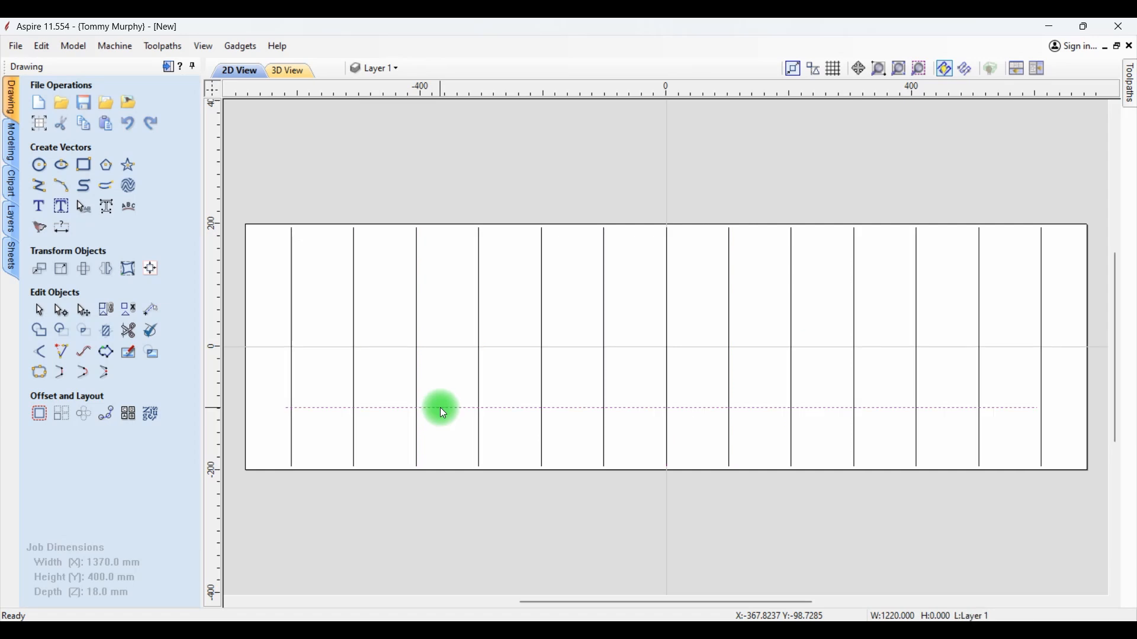
left_click(58, 422)
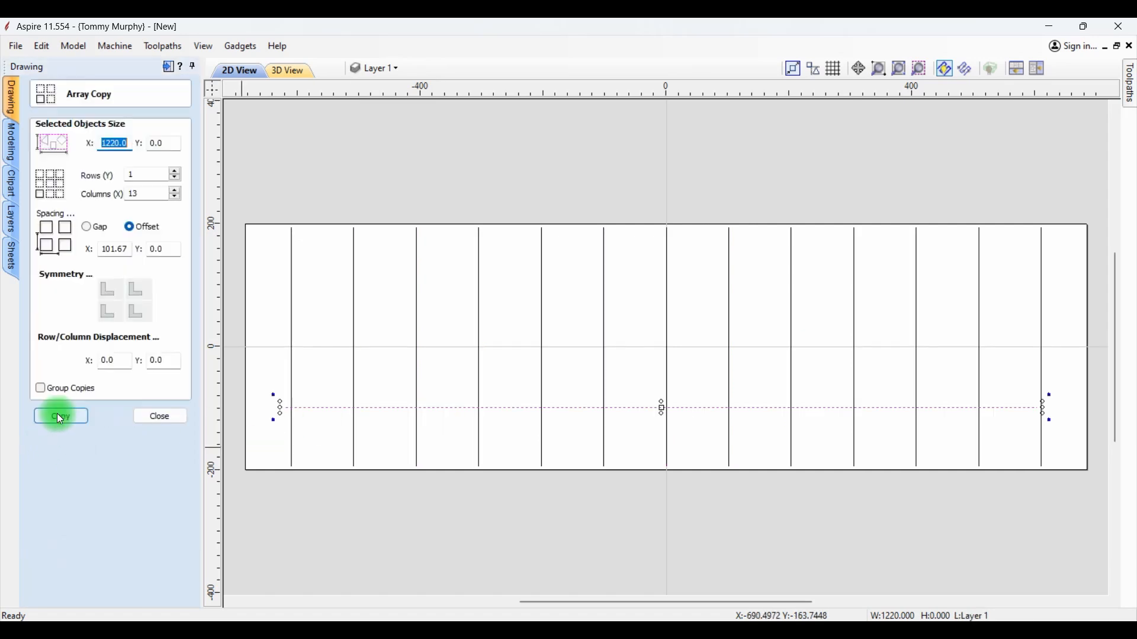
double_click(141, 176)
type("5")
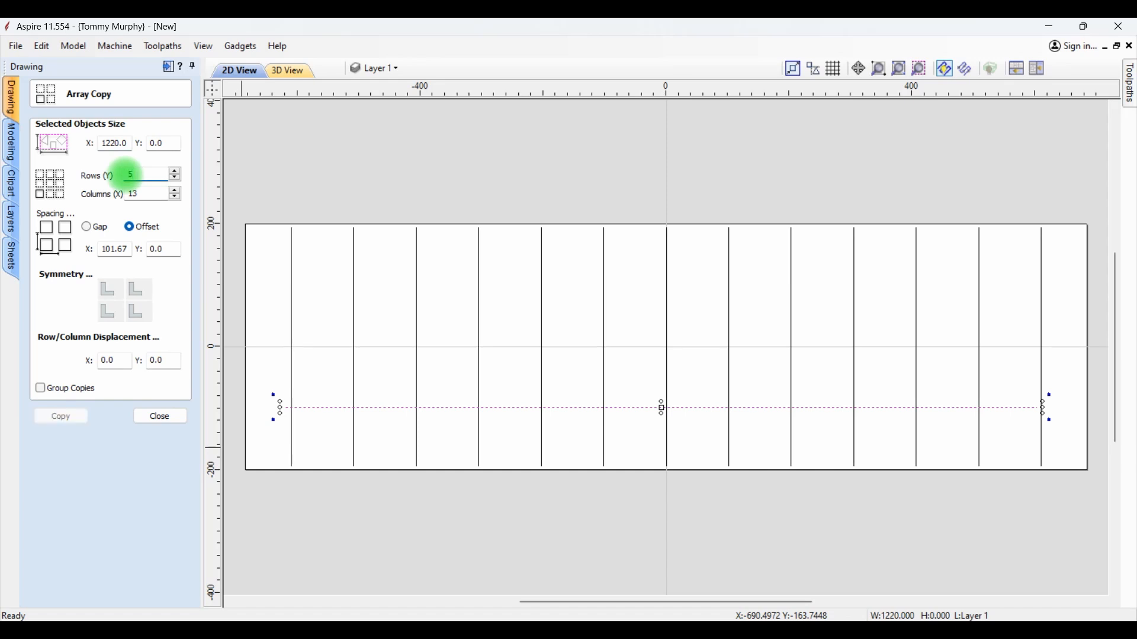
left_click_drag(143, 195, 118, 198)
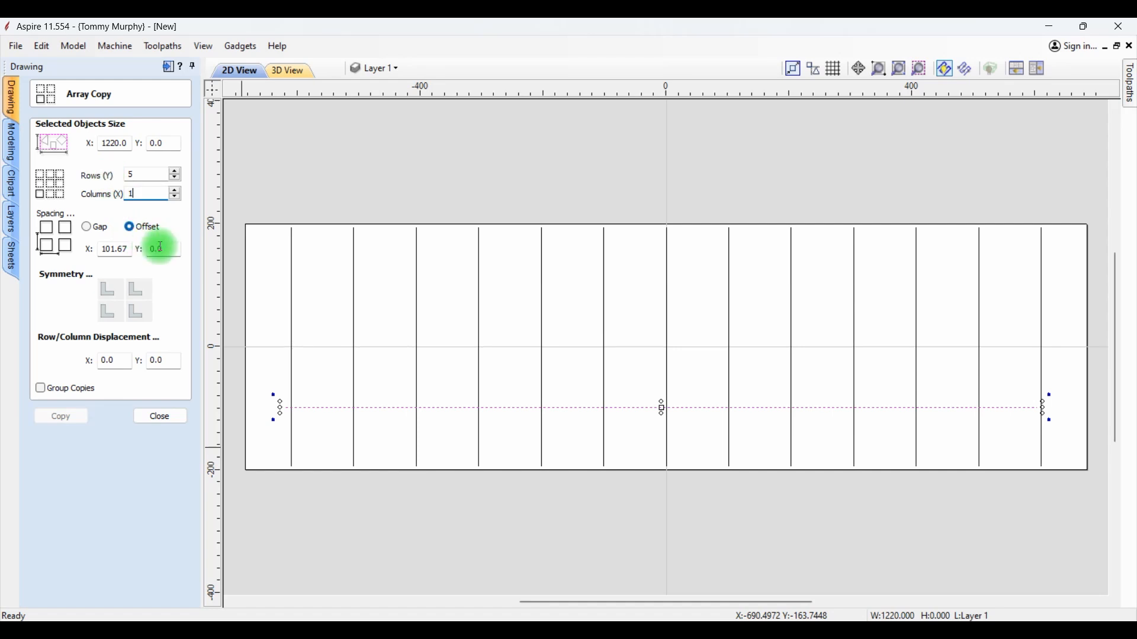
left_click_drag(162, 253, 146, 255)
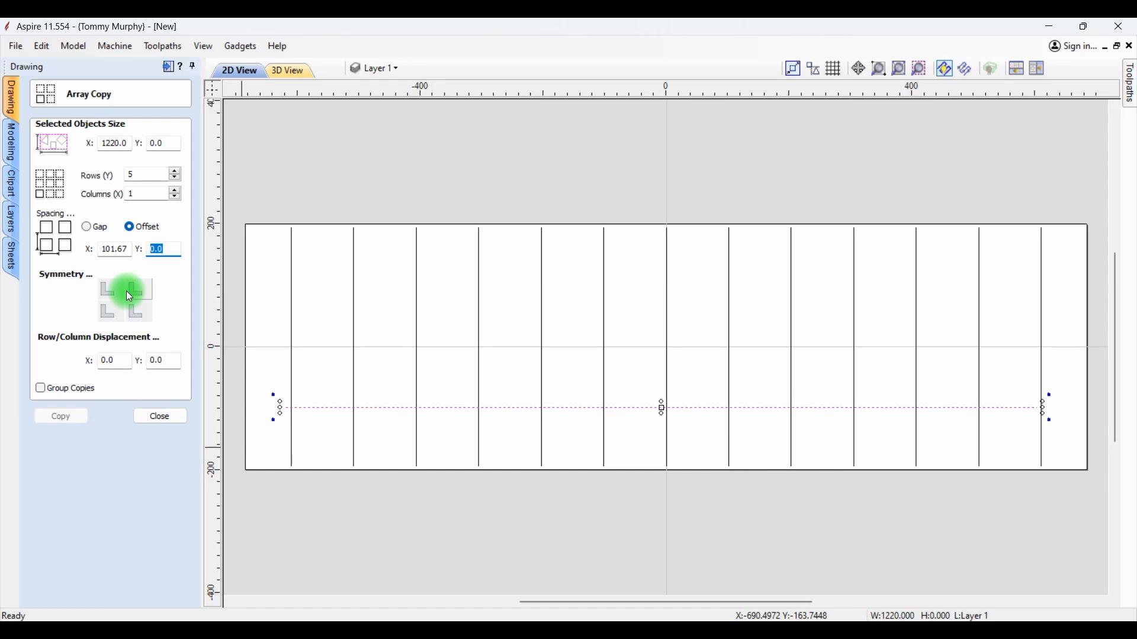
type("97")
left_click(68, 417)
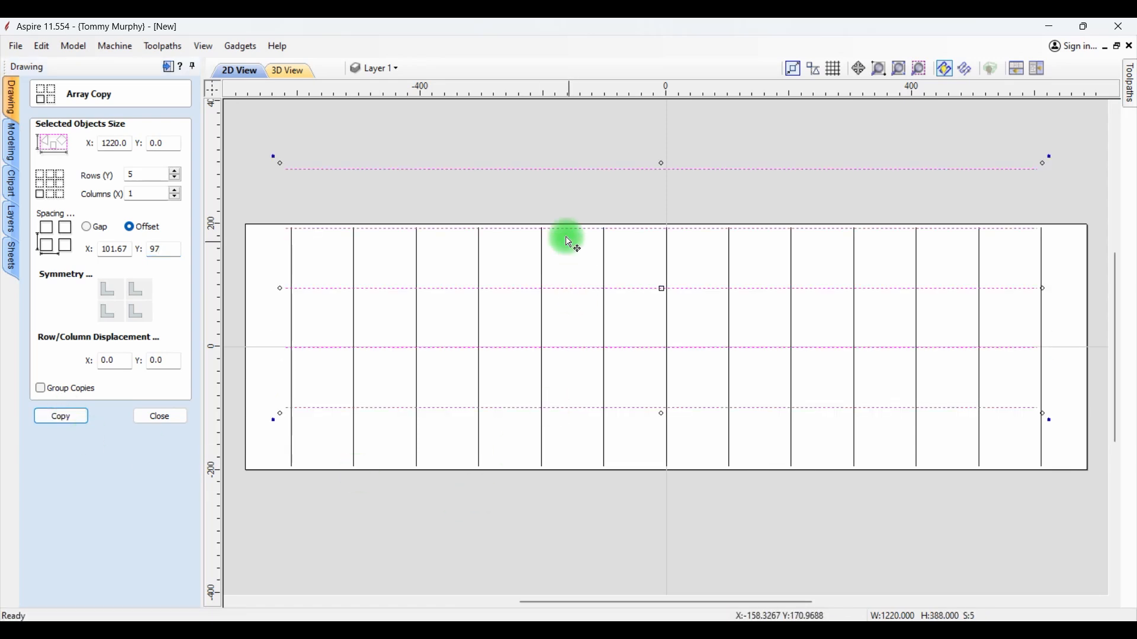
left_click(159, 418)
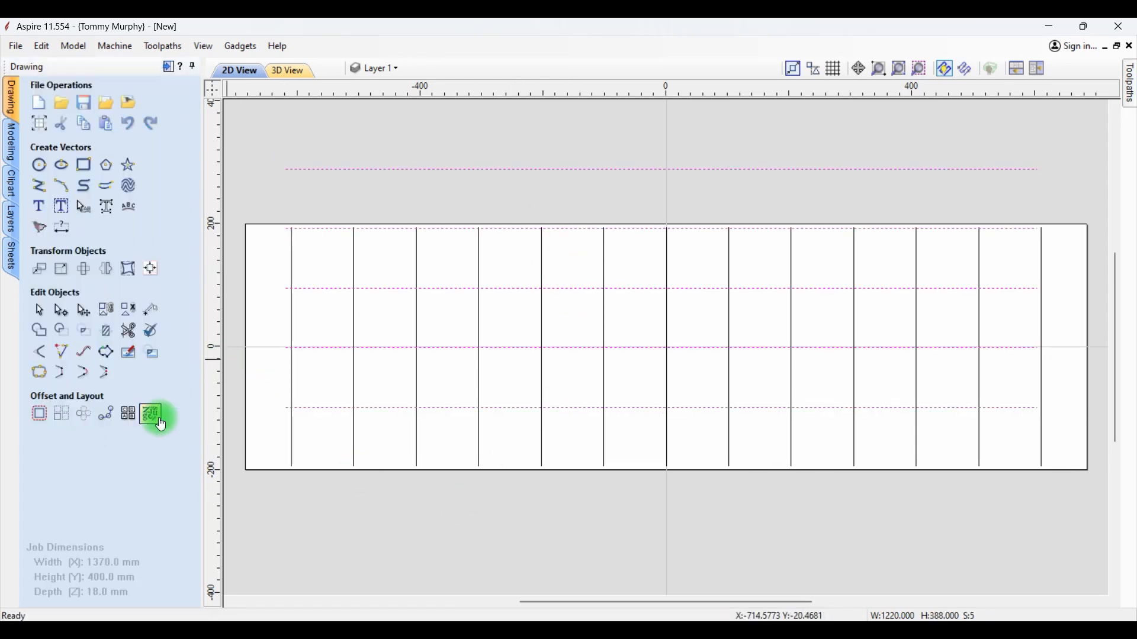
Centre the five horizontal lines in the material both horizontally and vertically.
left_click(154, 269)
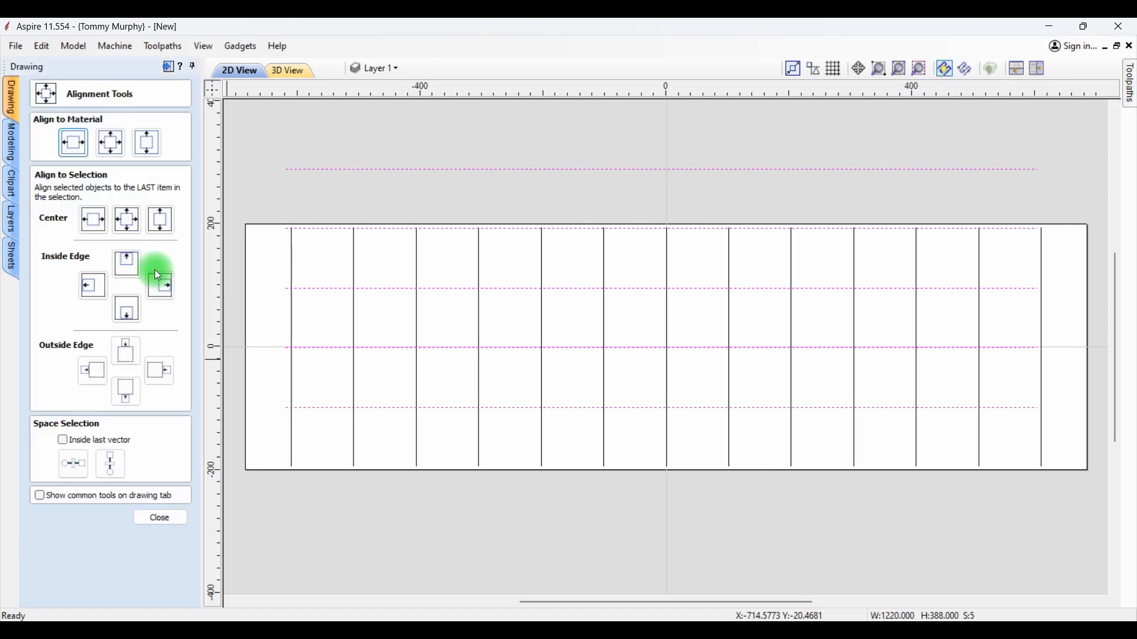
left_click(109, 147)
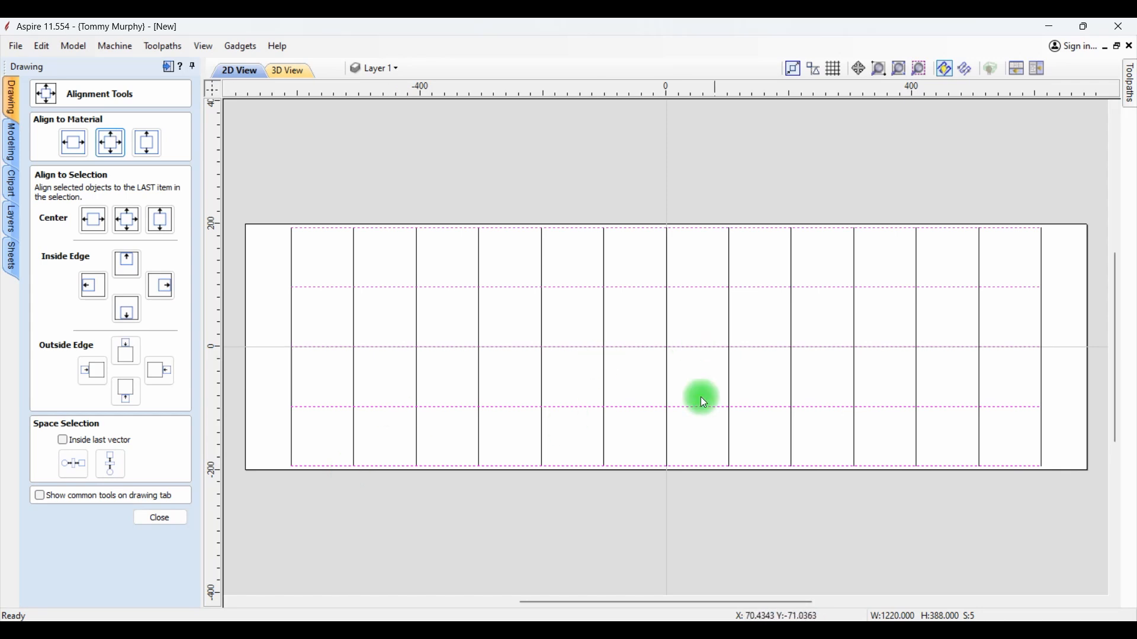
left_click(168, 524)
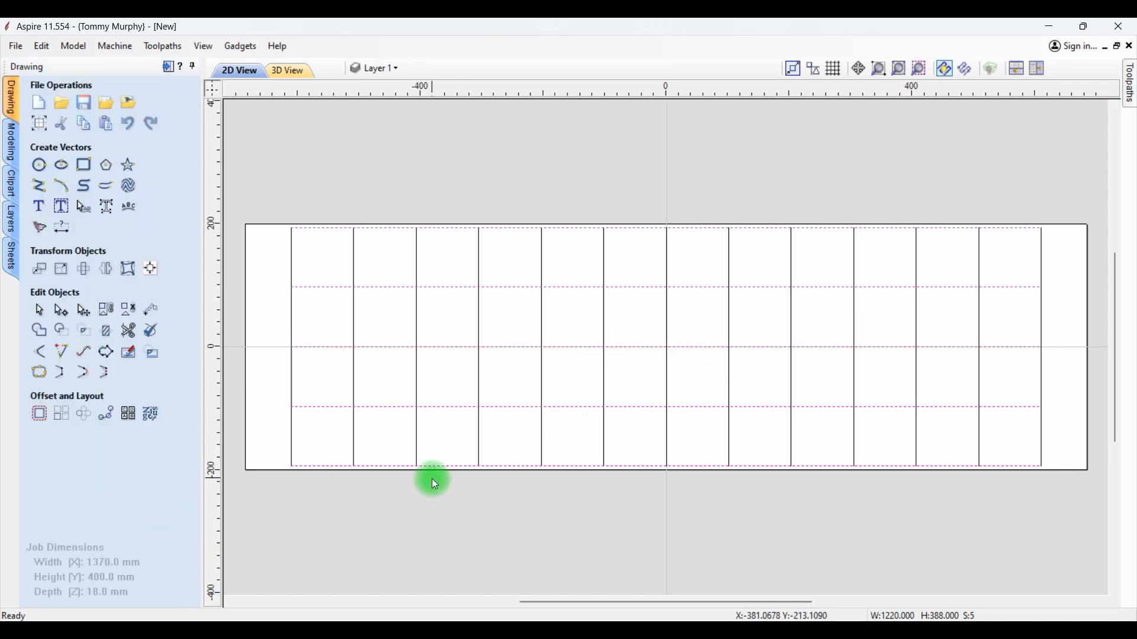
Select all the vertical and horizontal grid lines and group them.
left_click(497, 162)
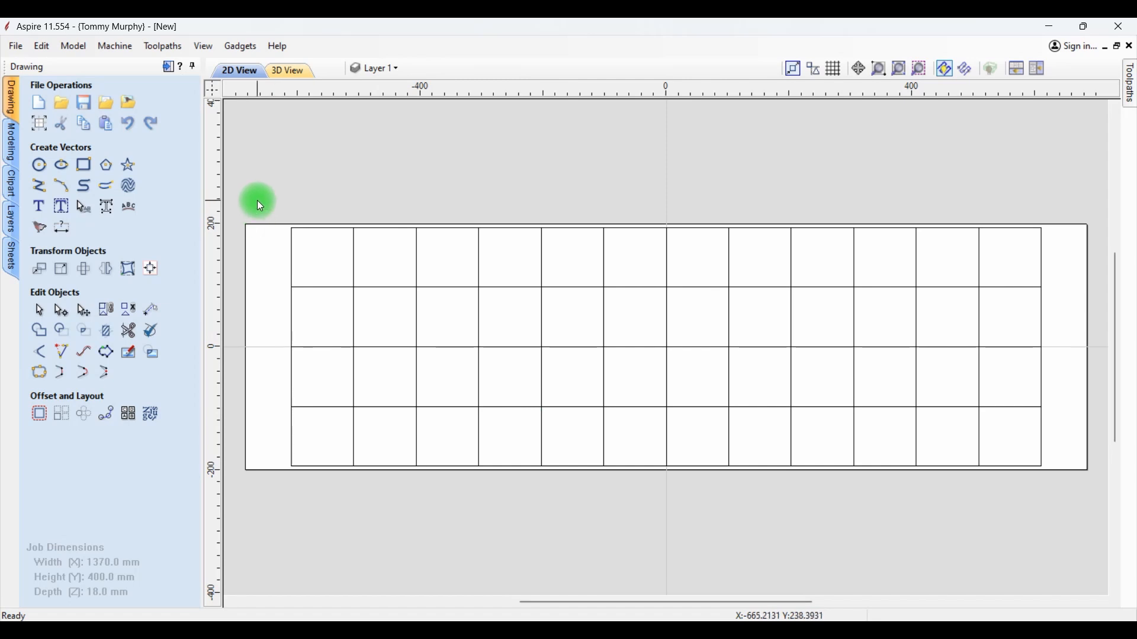
left_click_drag(257, 201, 1071, 508)
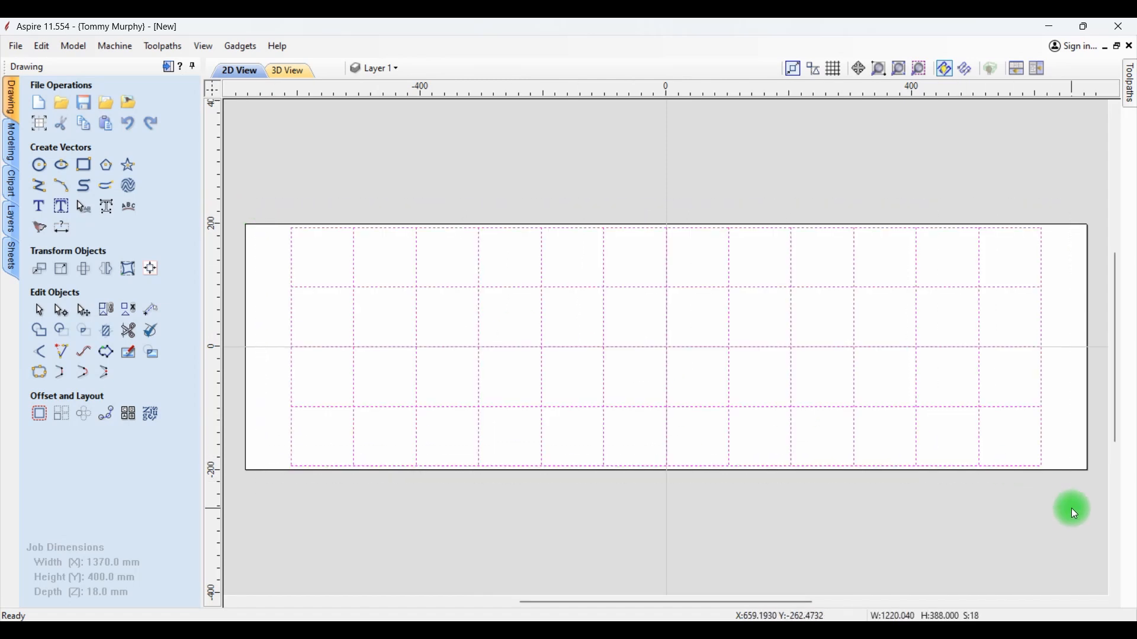
left_click(110, 318)
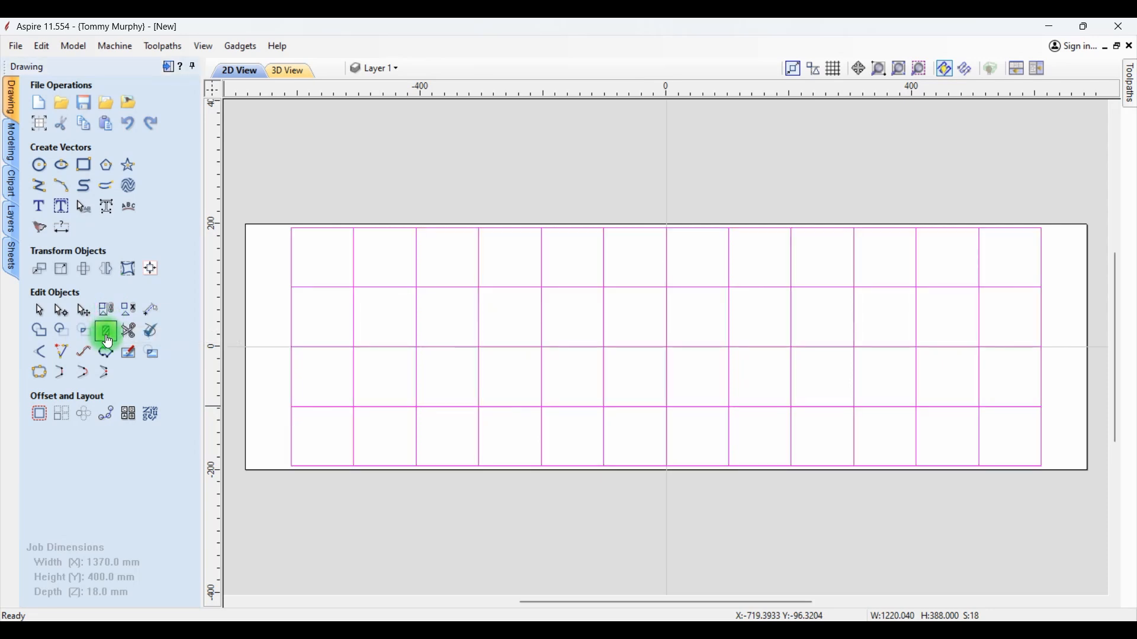
Check that the grid lines select together as one group, leaving nothing selected.
left_click(509, 190)
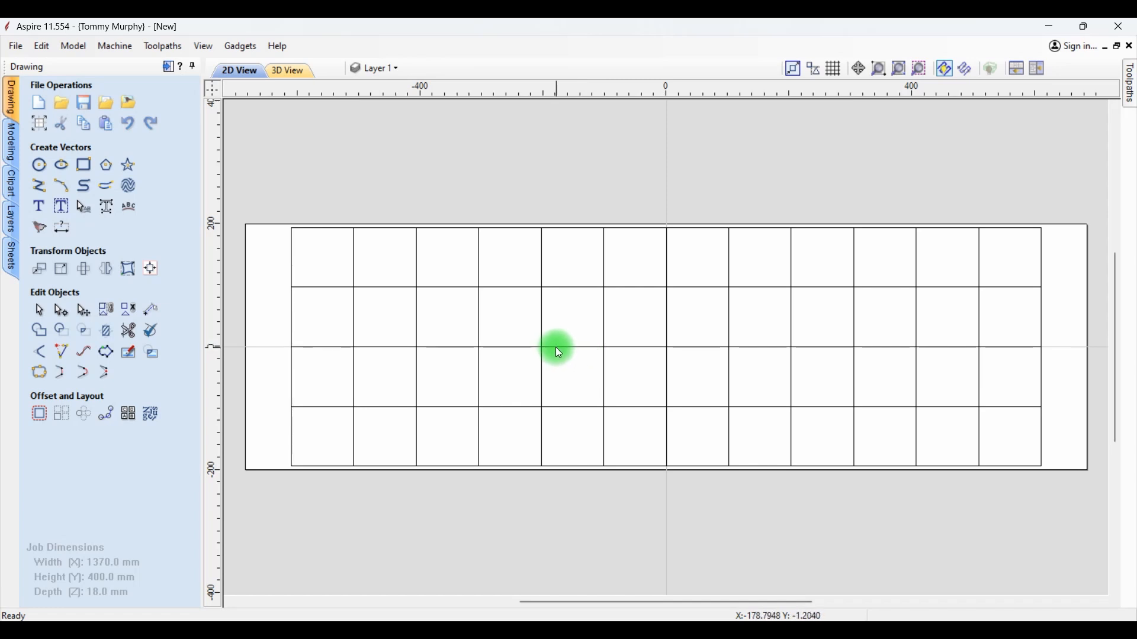
left_click(555, 347)
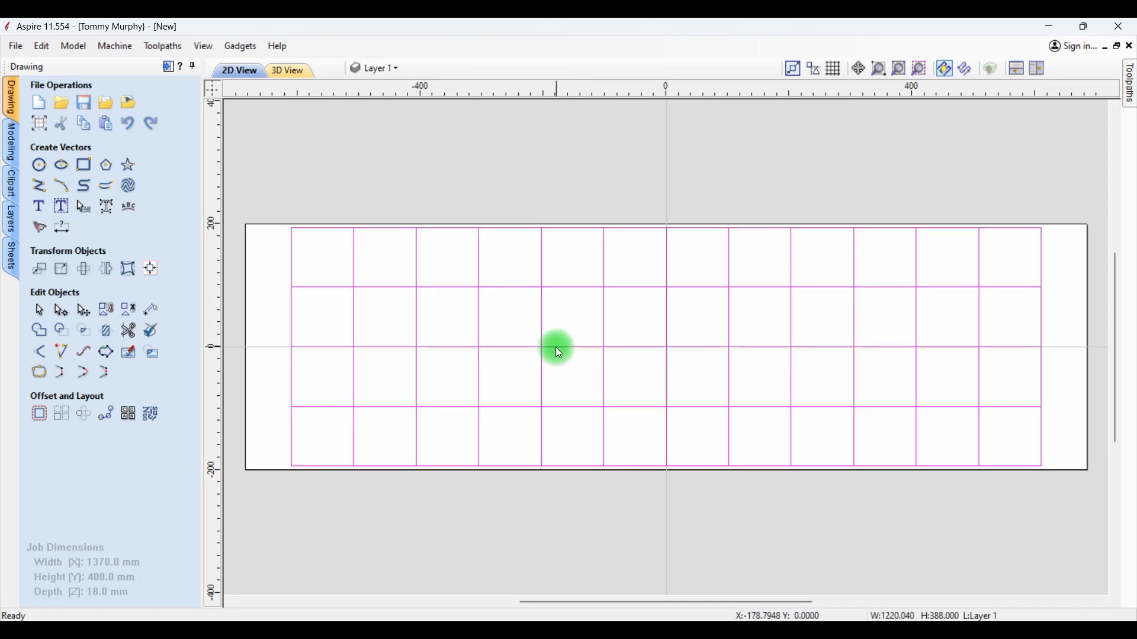
left_click(489, 199)
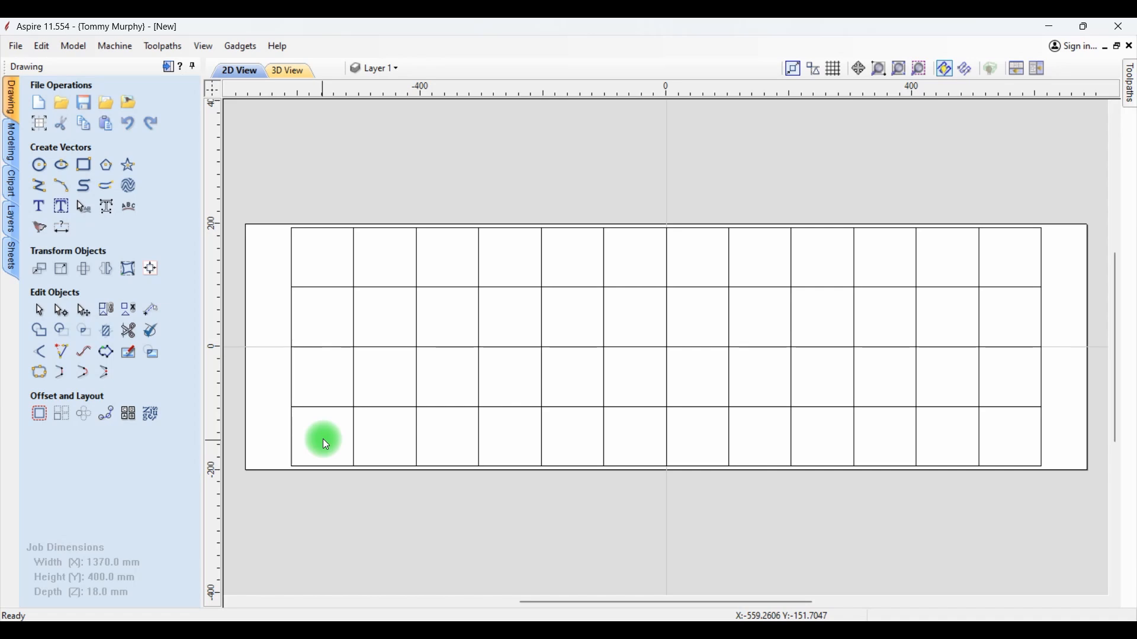
Draw a 6.75 mm diameter circle by eye near the centre of the grid's lower-left cell.
left_click(39, 168)
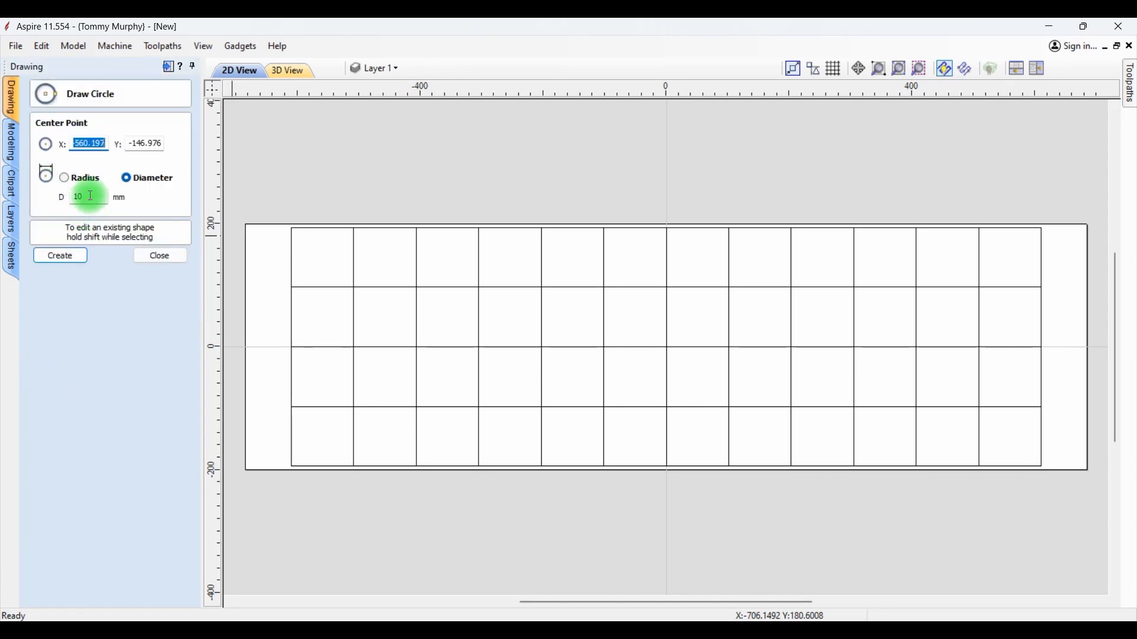
left_click_drag(90, 196, 65, 196)
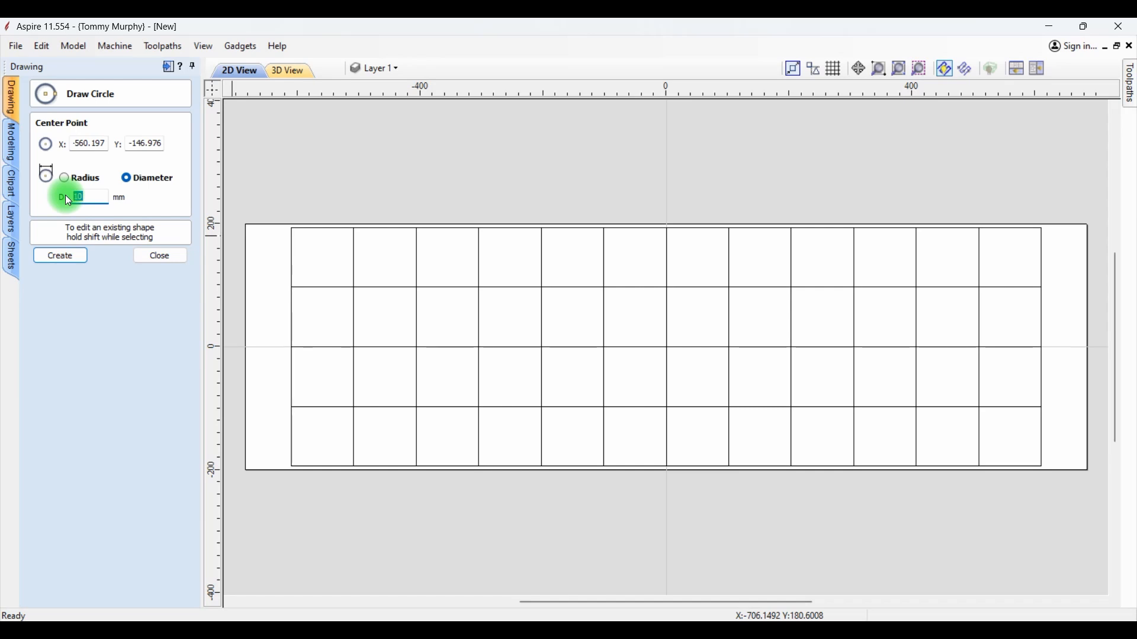
type("6.75")
left_click(70, 260)
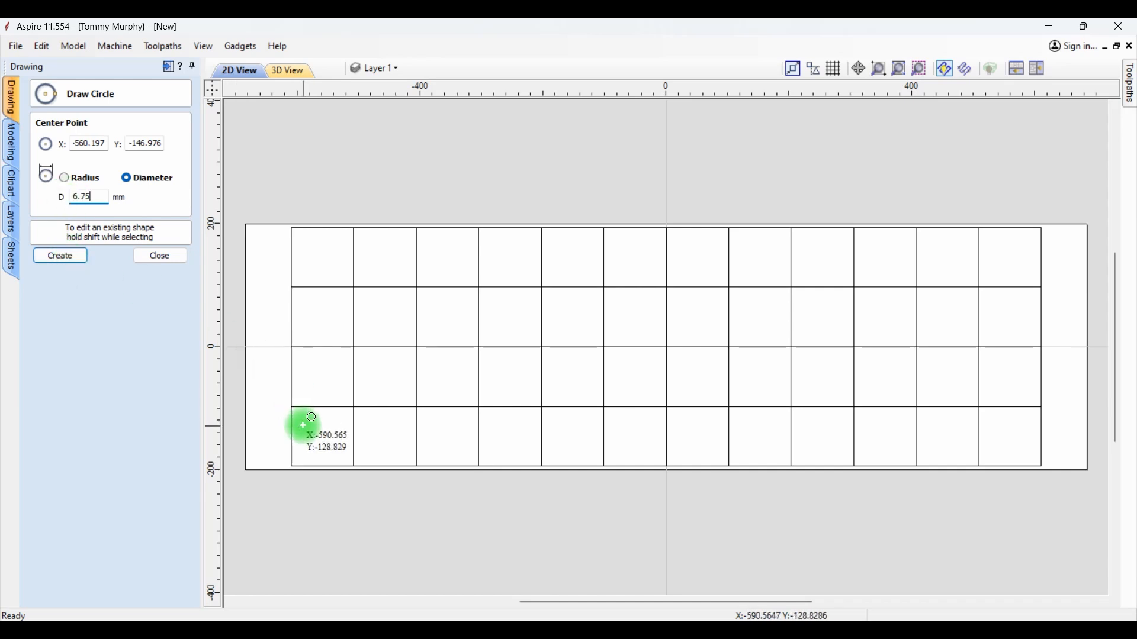
left_click(326, 439)
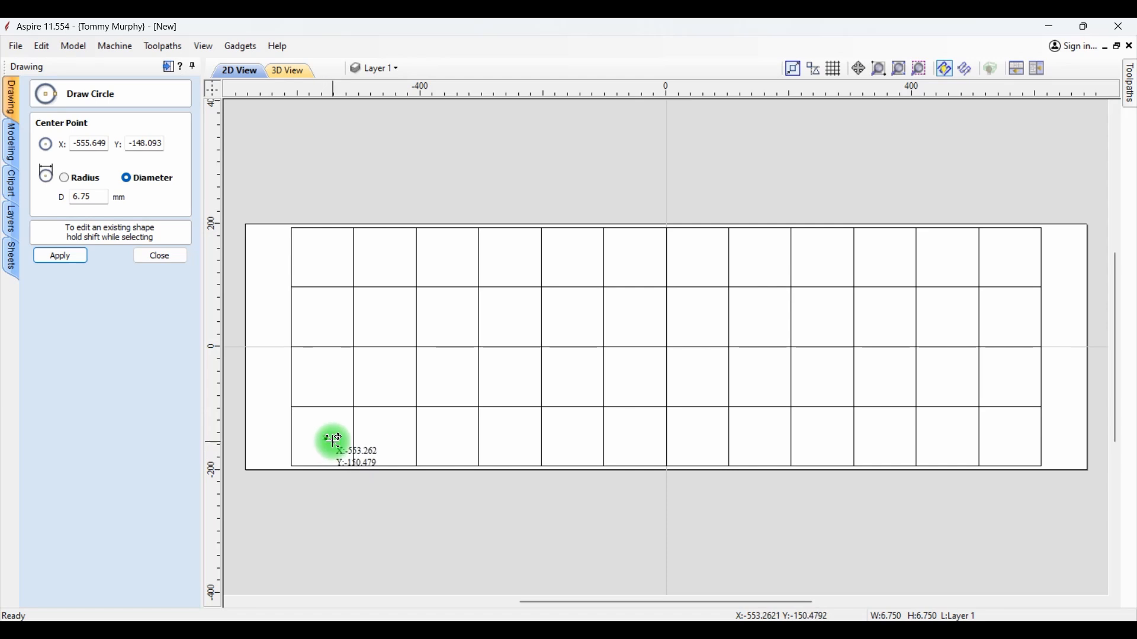
Draw a 17 mm diameter circle concentric with the 6.75 mm circle in the lower-left cell.
scroll(306, 450, "up", 5)
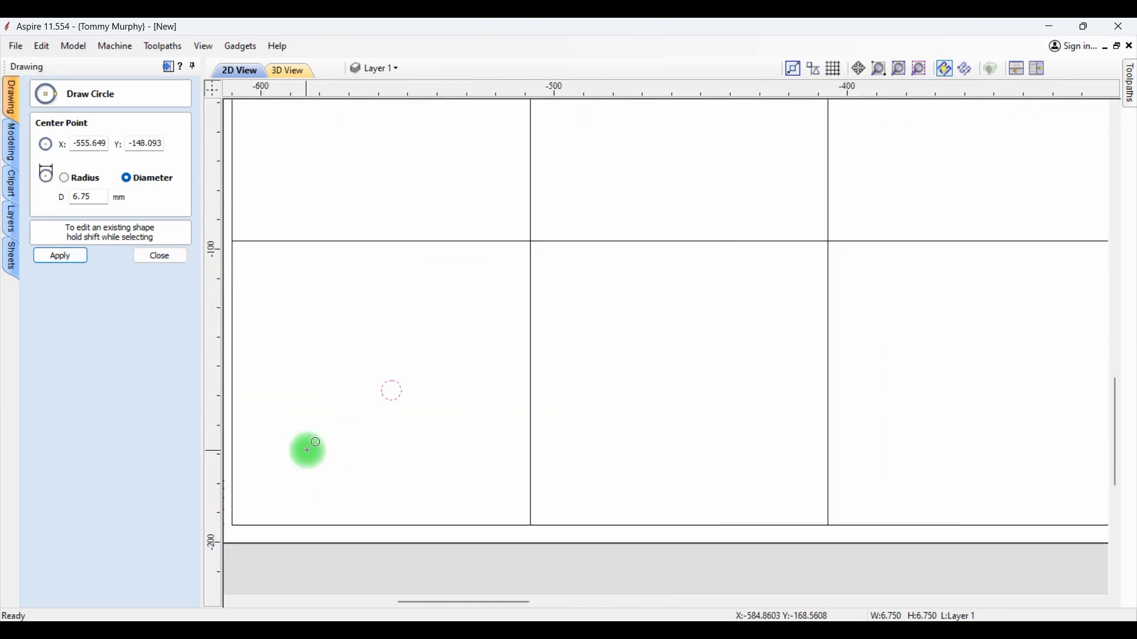
scroll(306, 450, "up", 1)
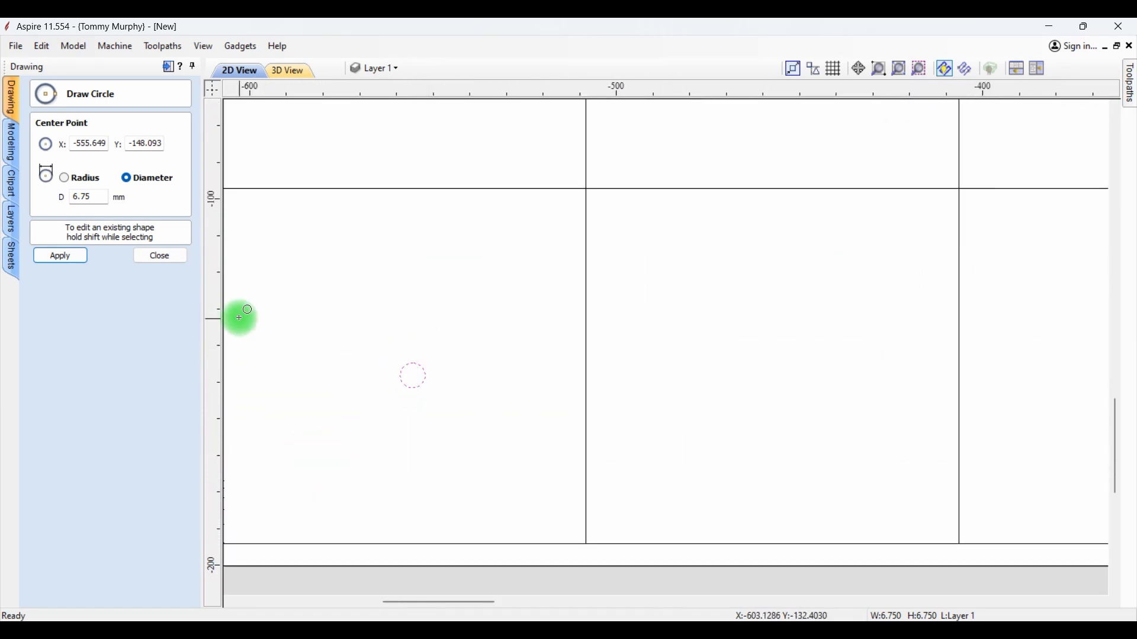
left_click(87, 197)
double_click(64, 198)
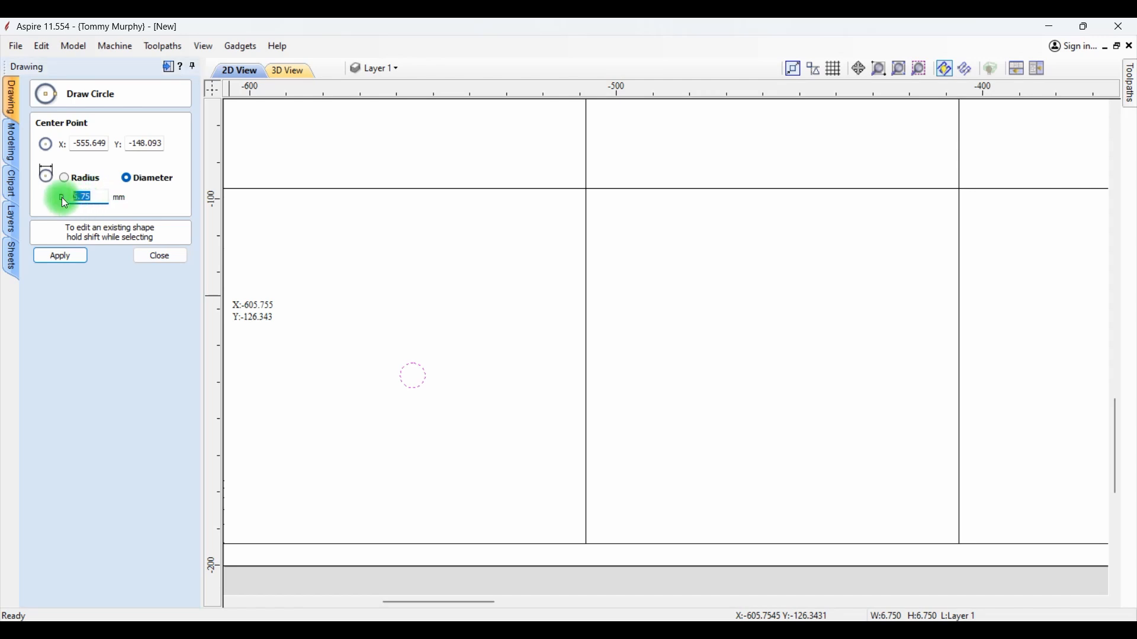
type("17")
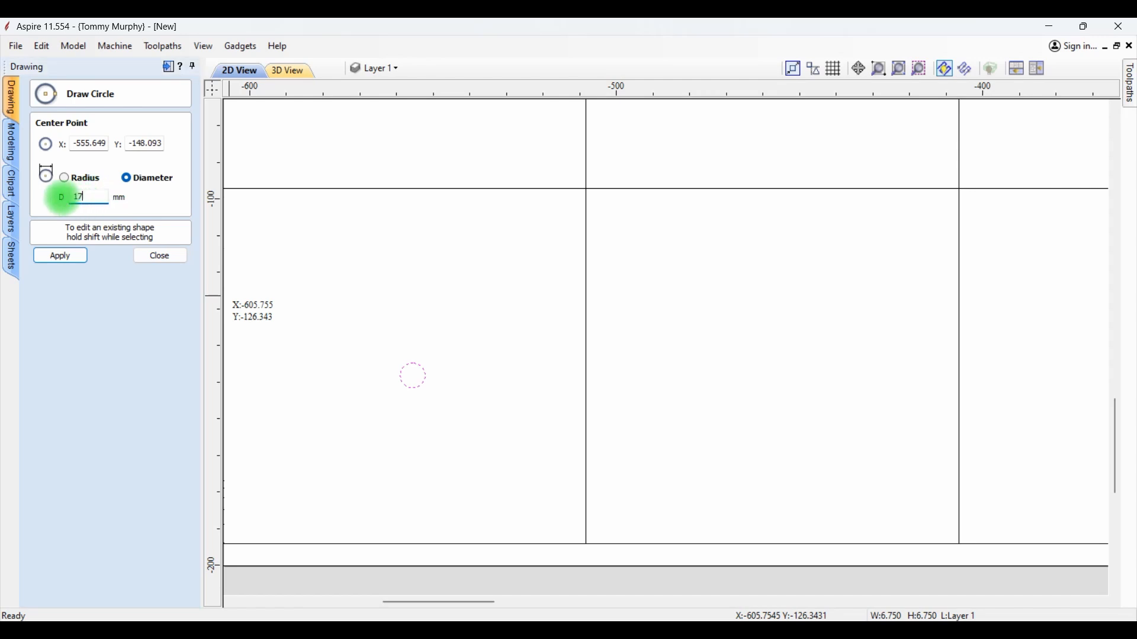
left_click(414, 378)
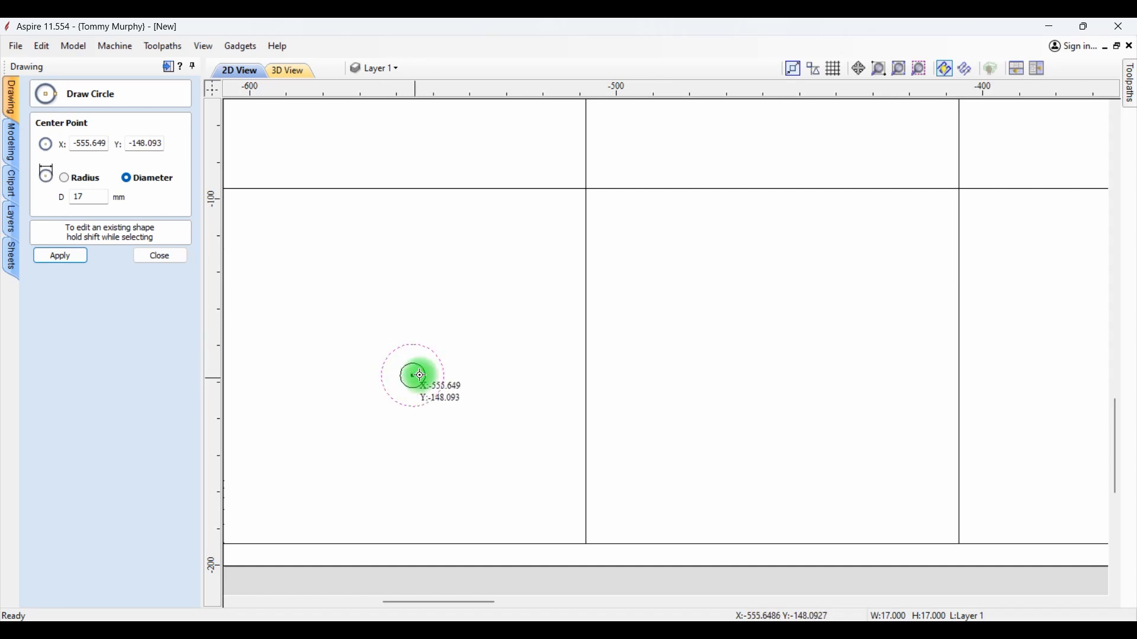
left_click(162, 259)
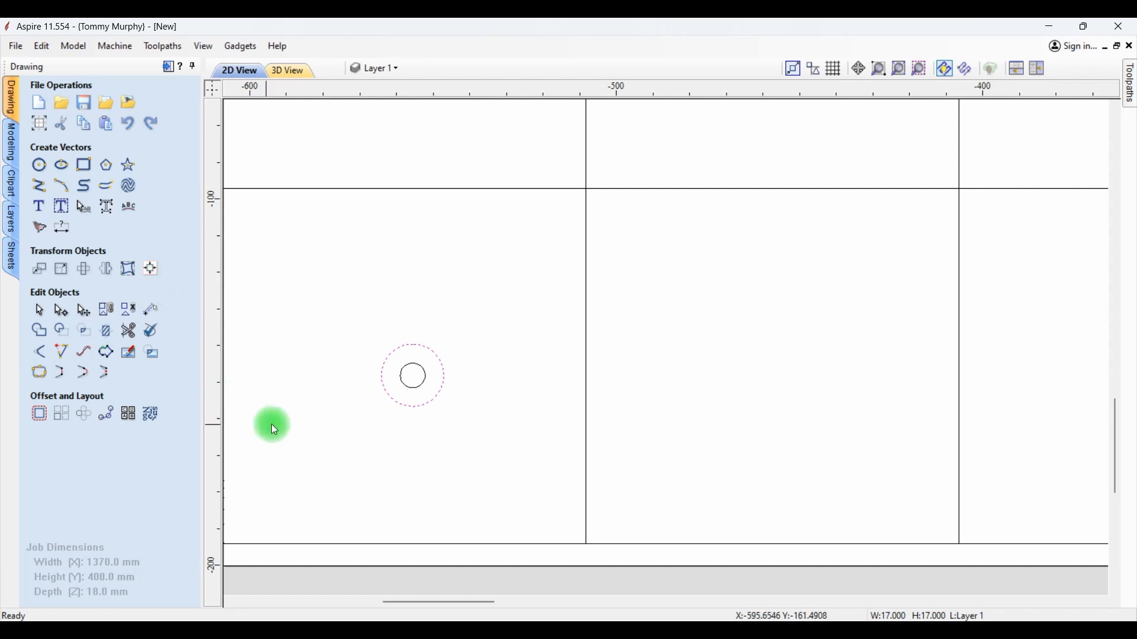
Array-copy both concentric circles into 4 rows and 12 columns with offsets of 101.67 mm in X and 97 mm in Y.
scroll(344, 417, "down", 1)
scroll(343, 418, "down", 3)
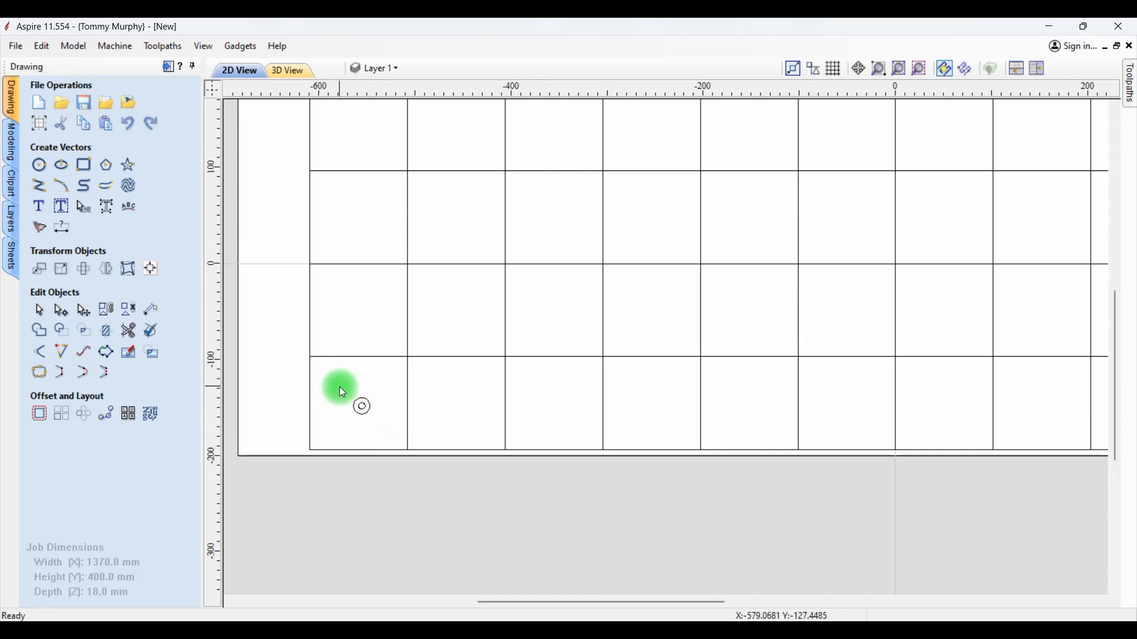
left_click_drag(339, 386, 386, 422)
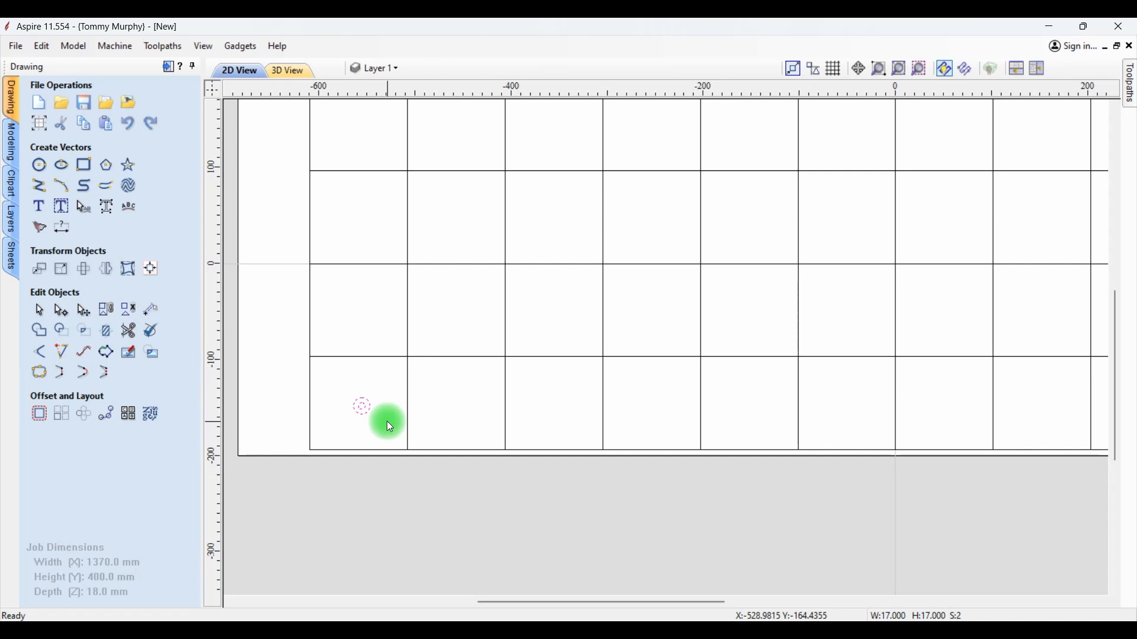
left_click(64, 416)
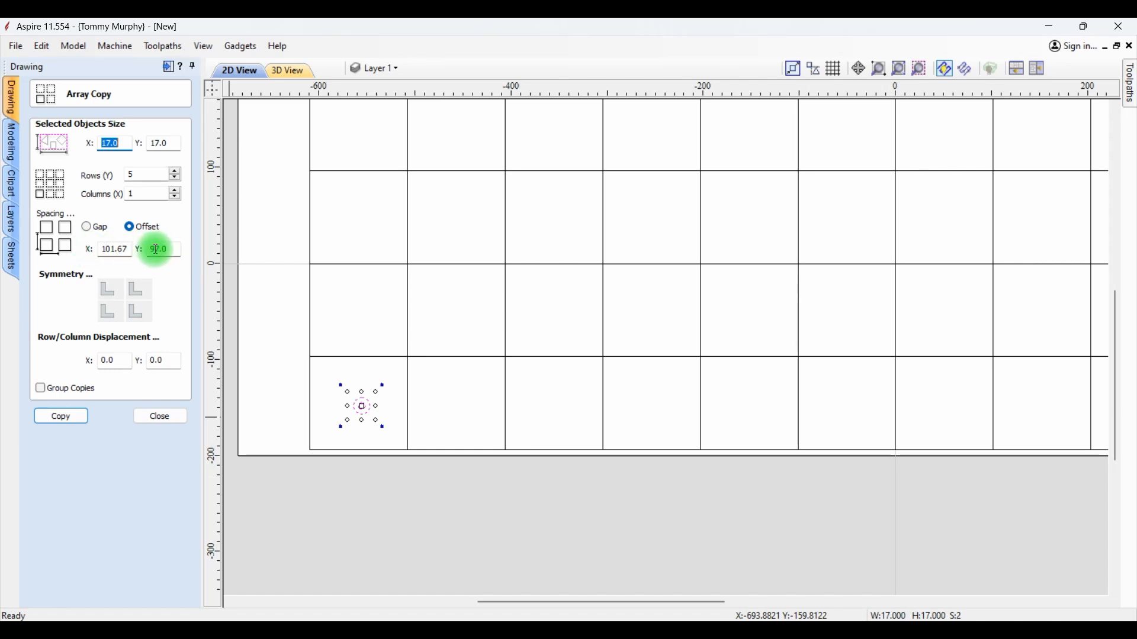
double_click(131, 175)
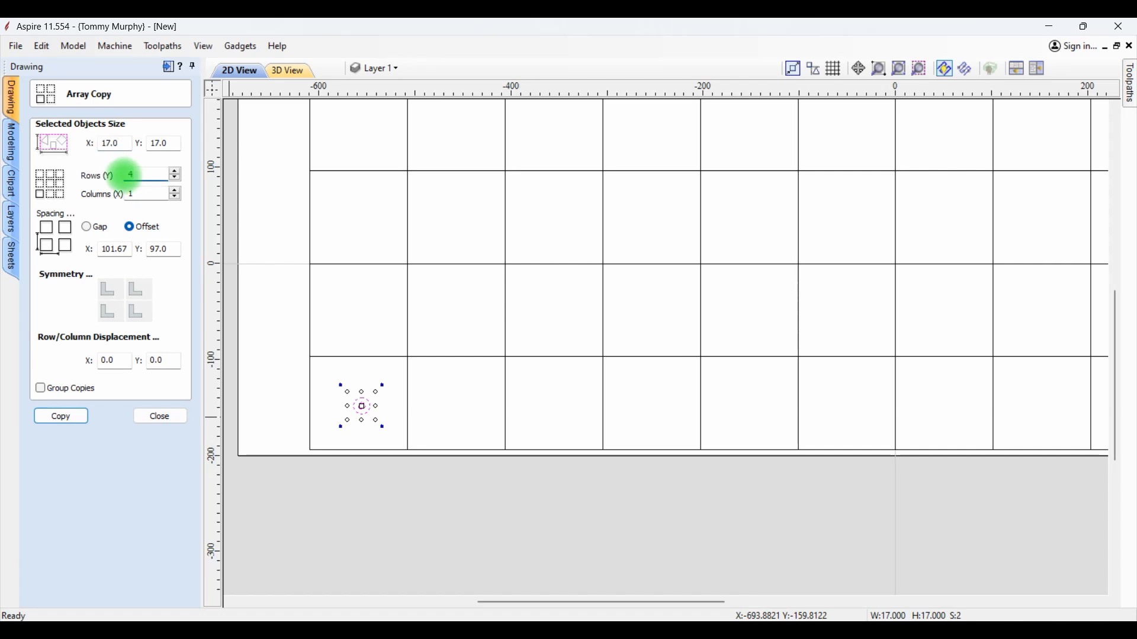
double_click(125, 195)
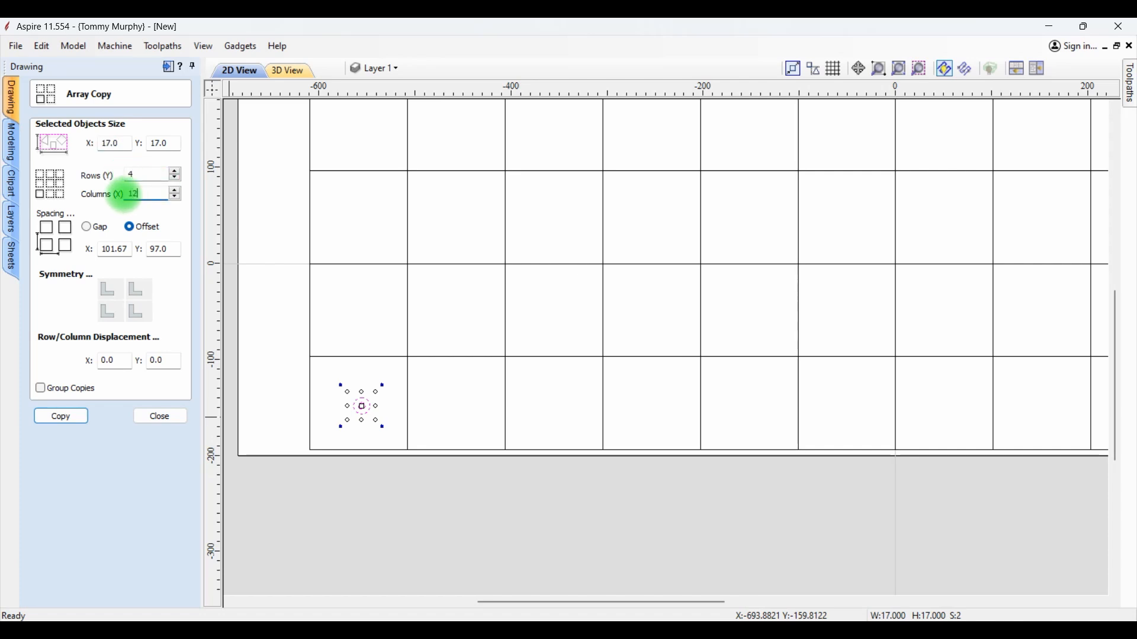
type("12")
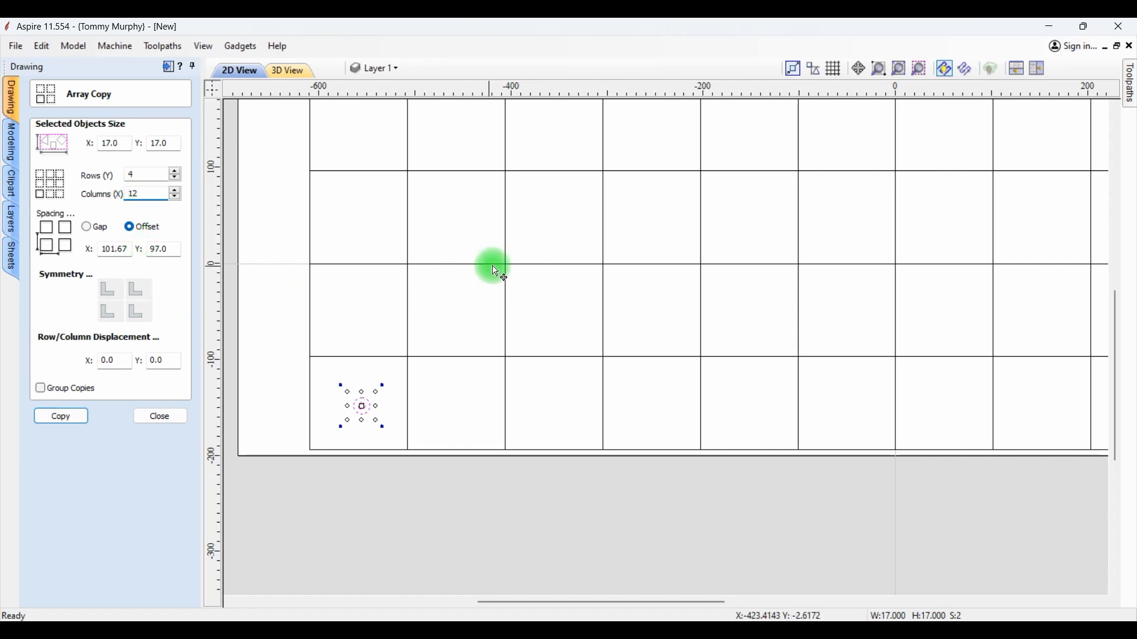
scroll(585, 256, "down", 3)
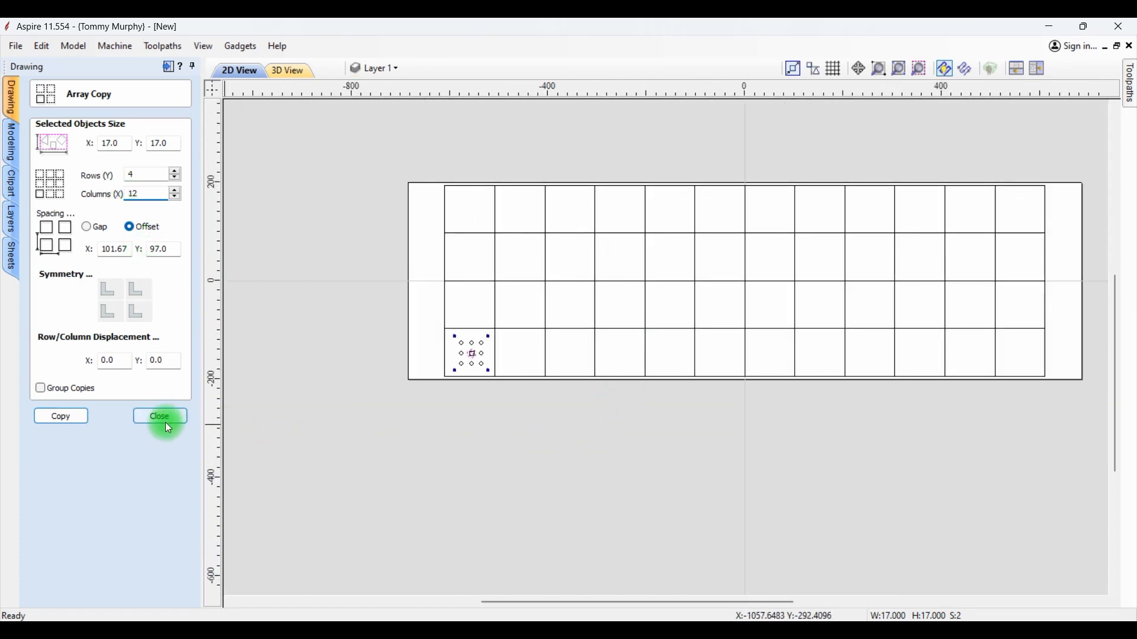
left_click(70, 417)
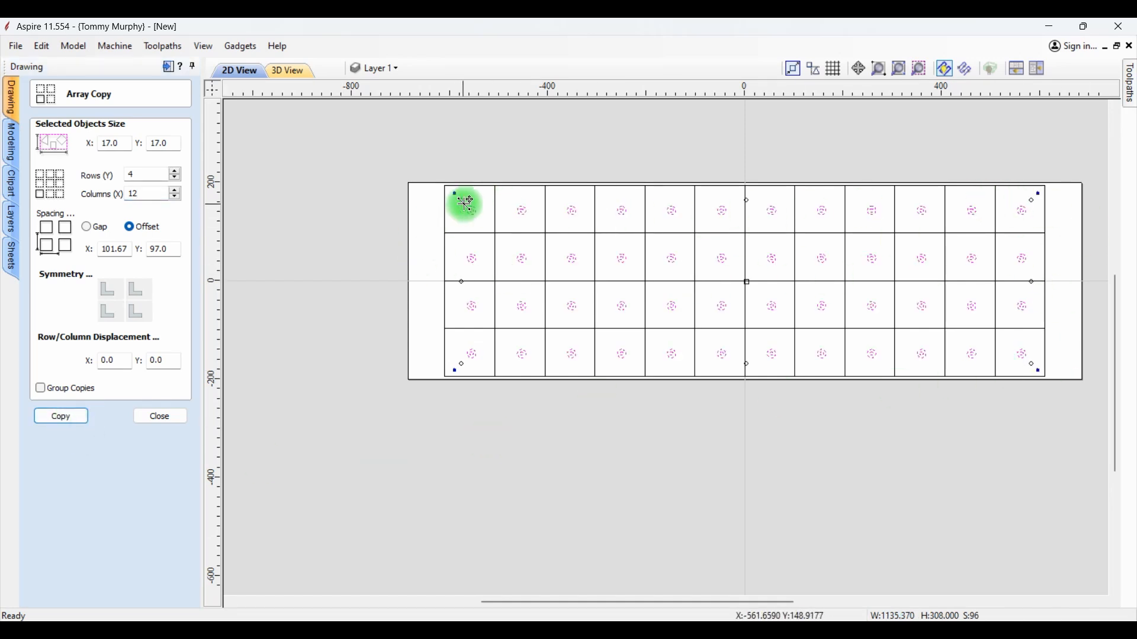
left_click(161, 419)
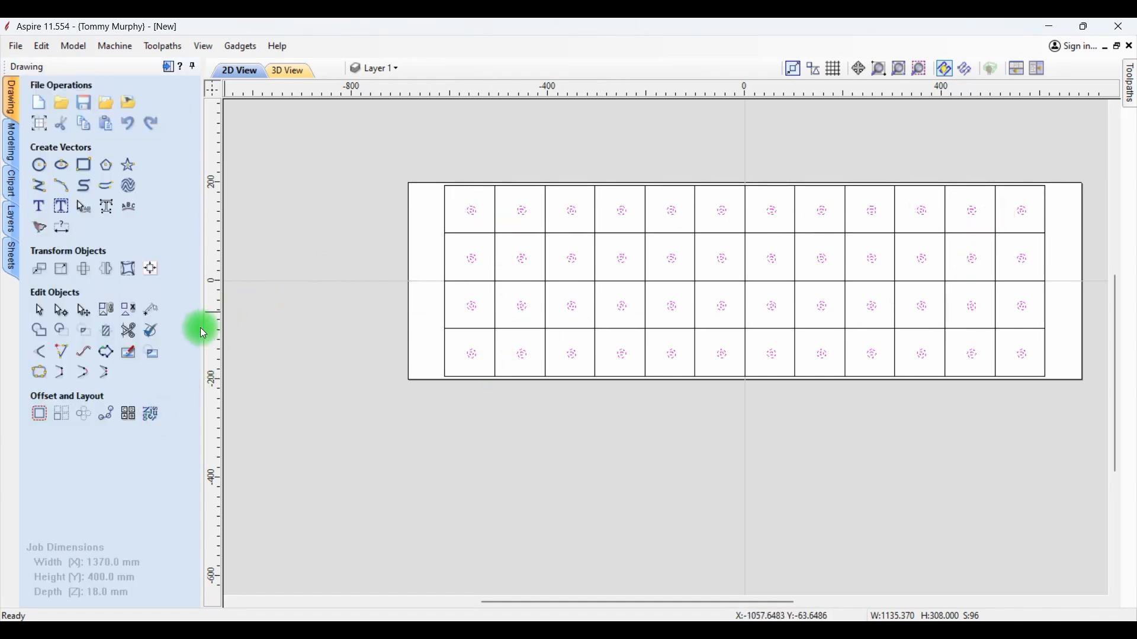
Centre the whole array of circles in the material both horizontally and vertically.
left_click(152, 271)
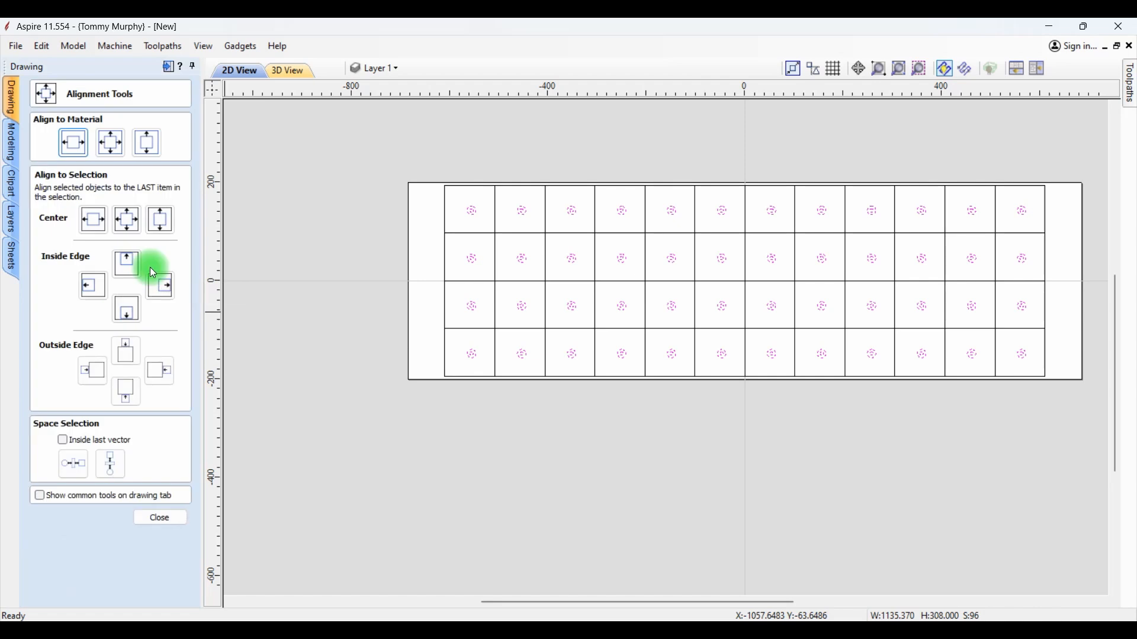
left_click(110, 144)
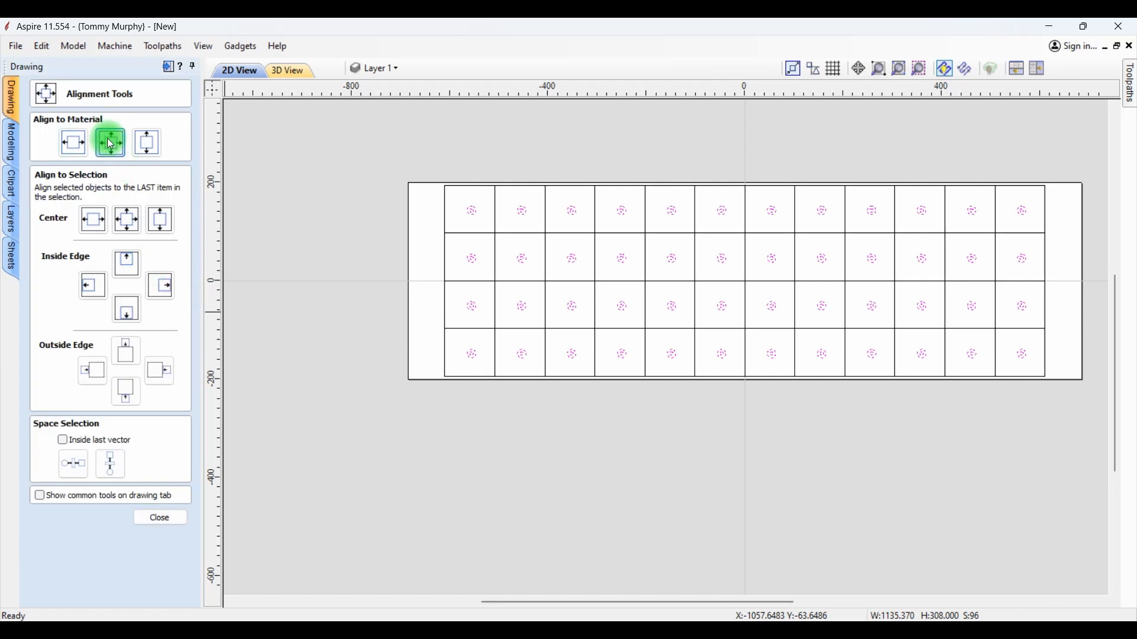
left_click(163, 519)
left_click(742, 428)
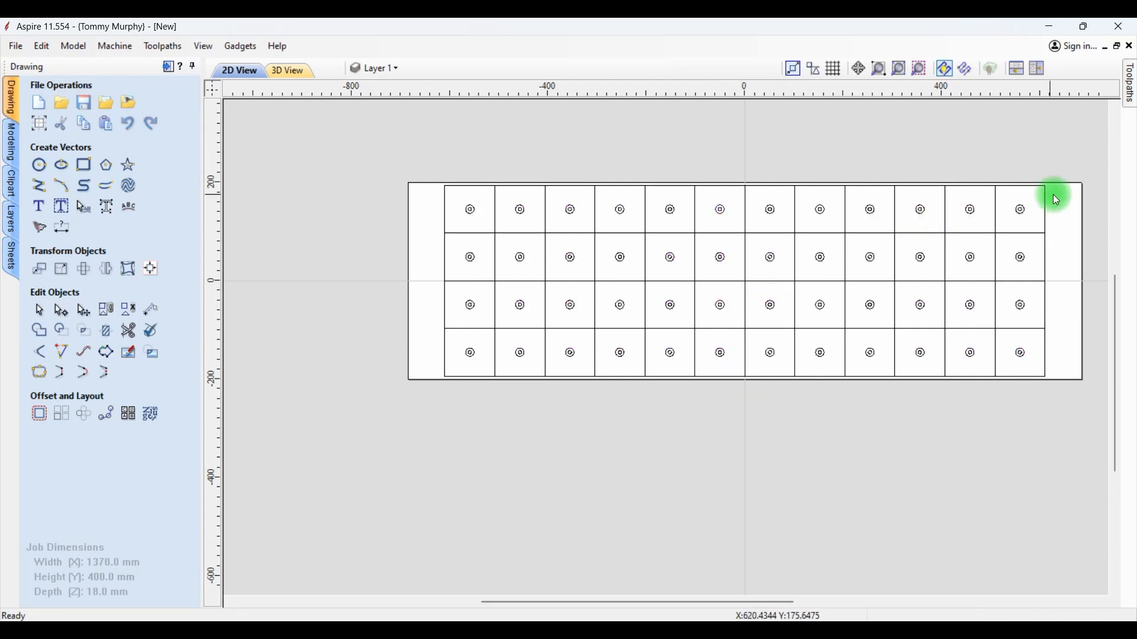
Start a pocket toolpath on the small inner circle in the grid's lower-left cell with a 19 mm cut depth.
scroll(1094, 193, "up", 1)
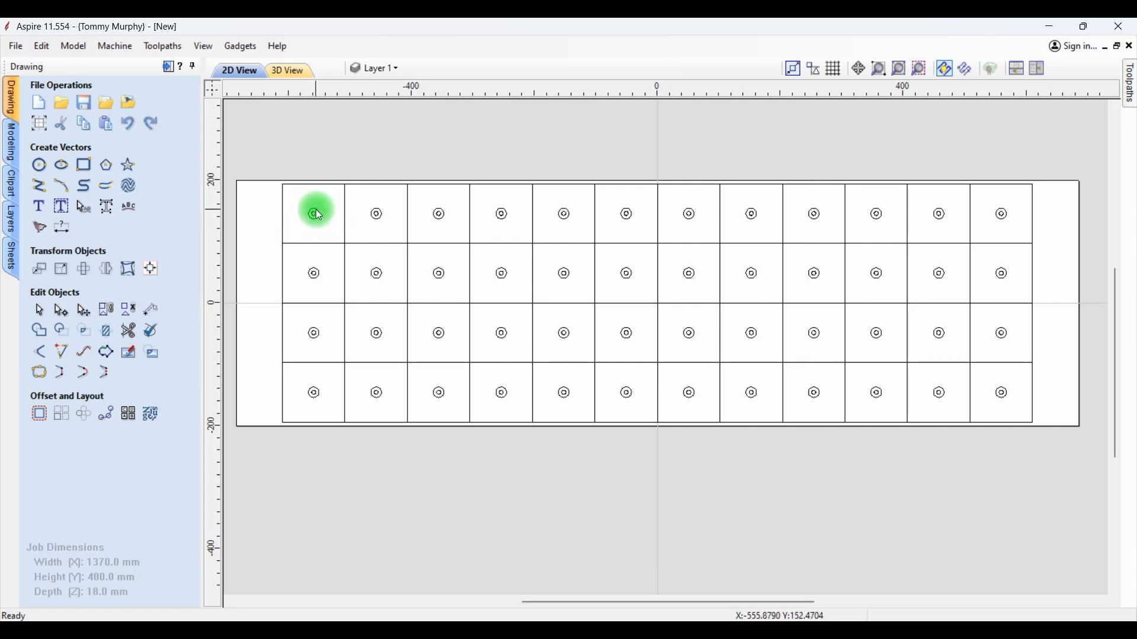
left_click(168, 67)
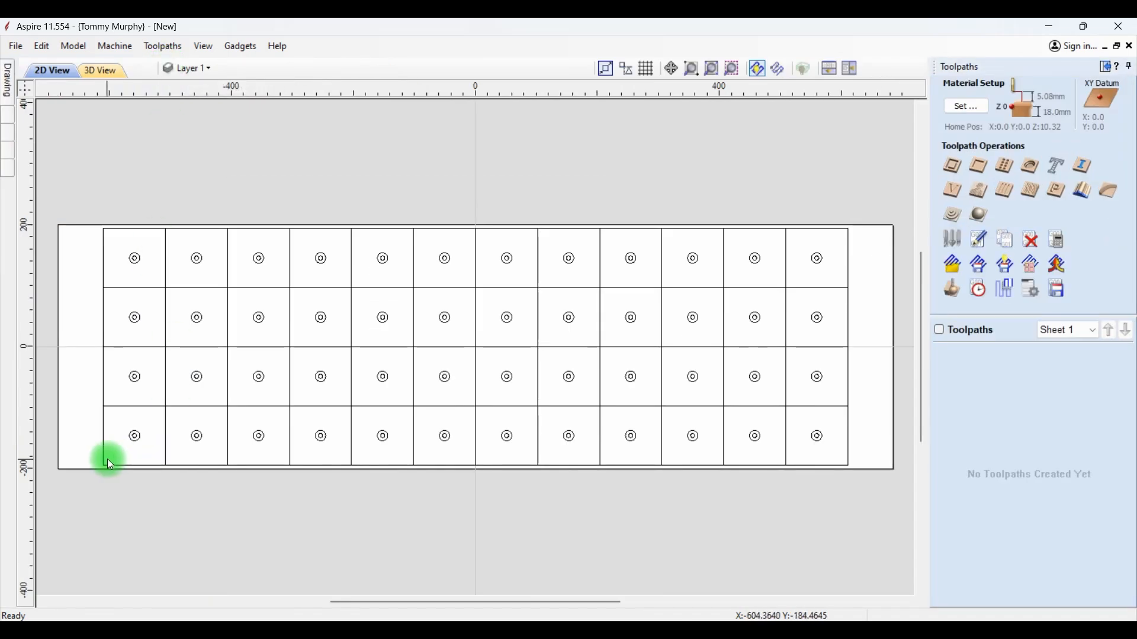
scroll(108, 459, "up", 3)
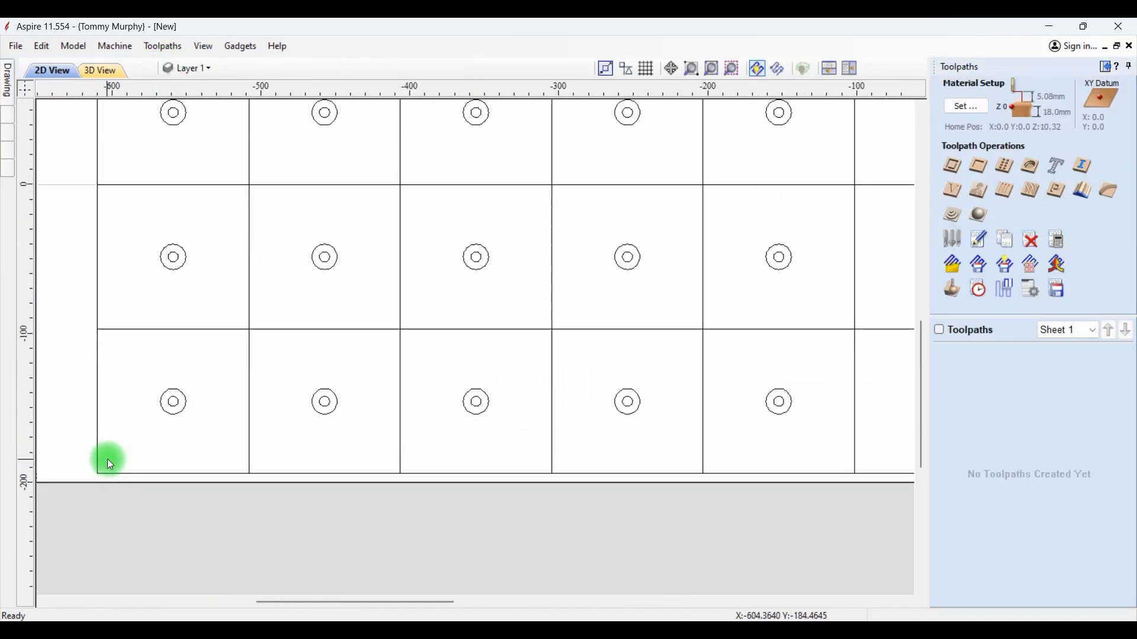
left_click(173, 406)
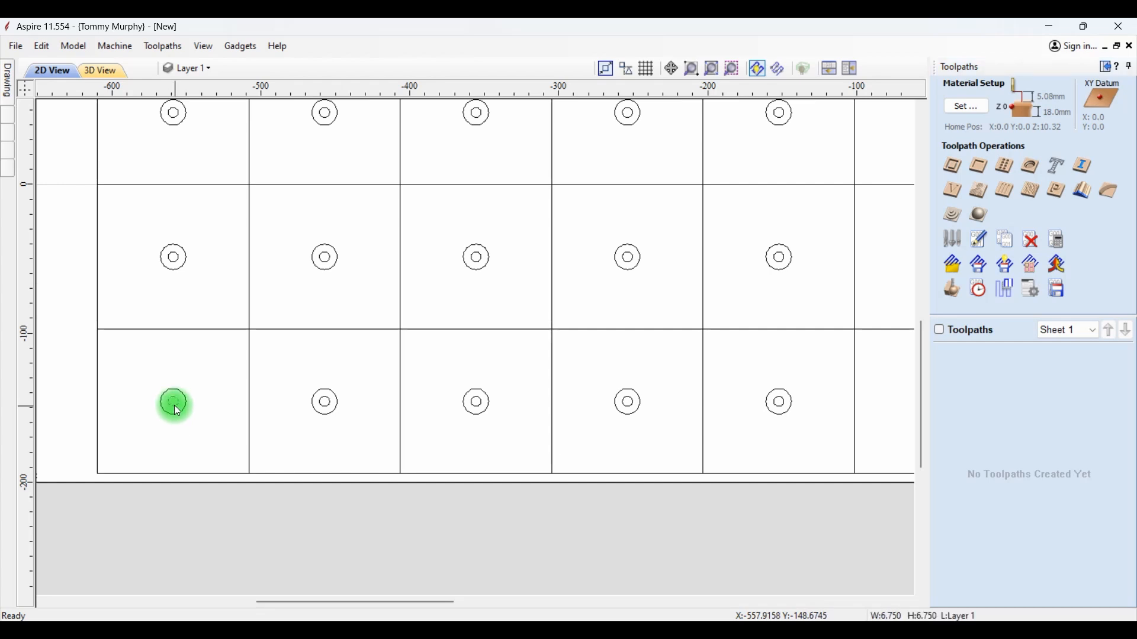
left_click(981, 169)
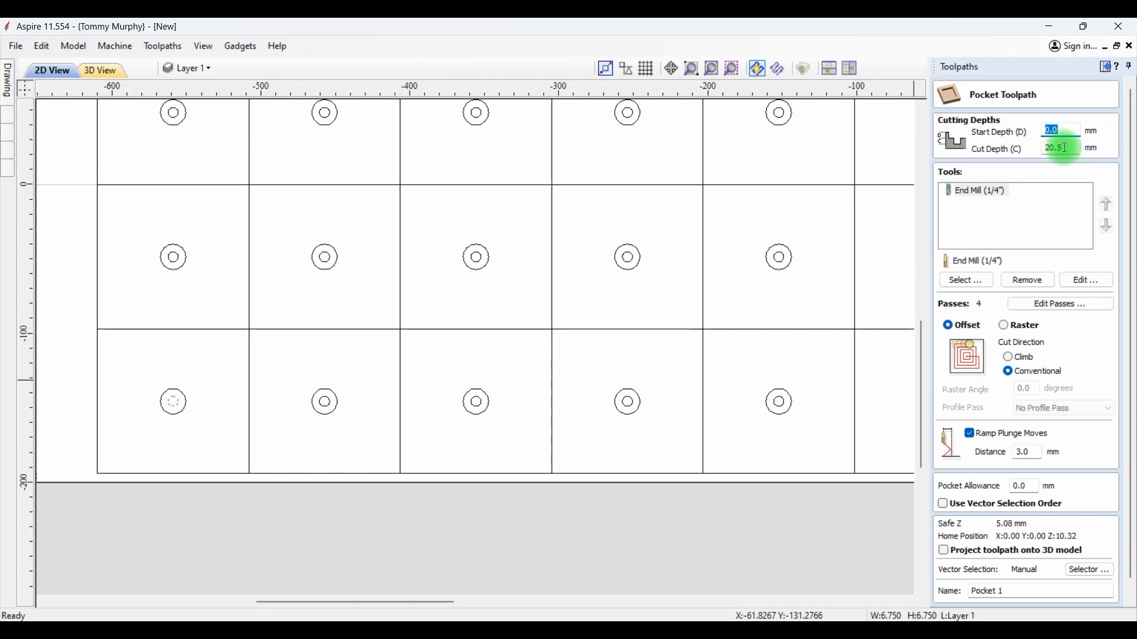
left_click_drag(1064, 148, 1040, 154)
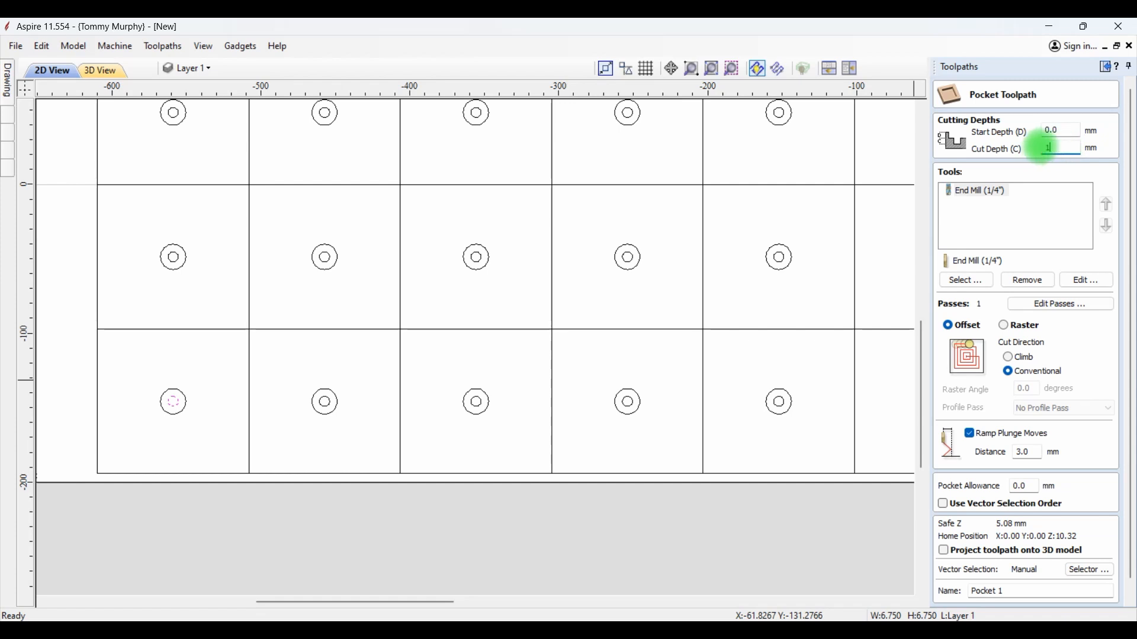
type("19")
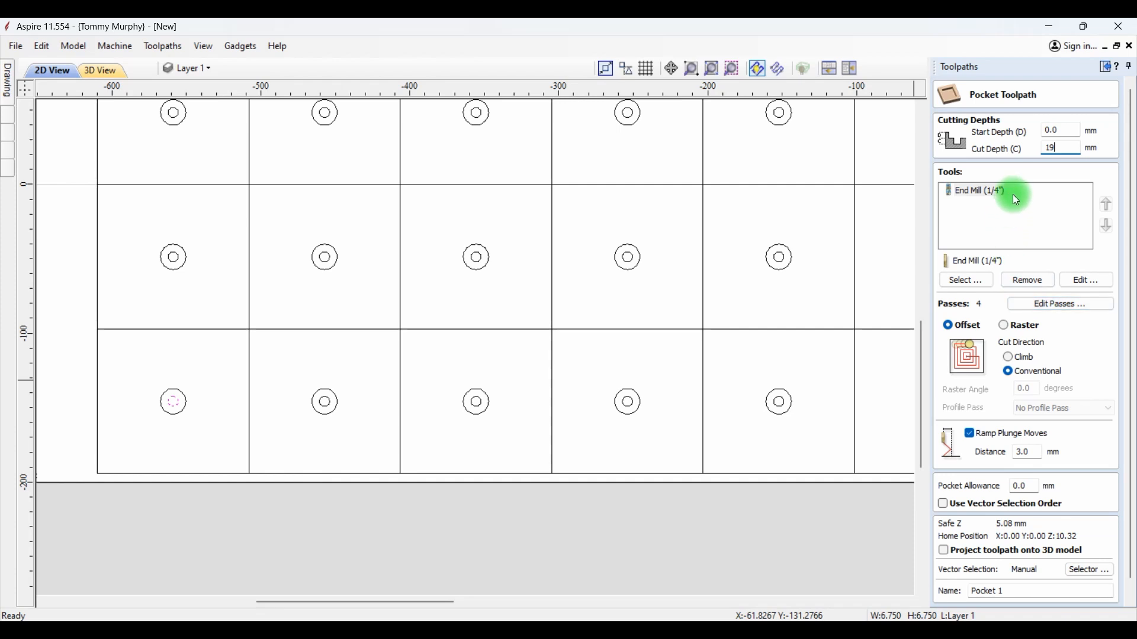
Set the pocket toolpath to cut its full depth in 1 pass.
left_click(1063, 305)
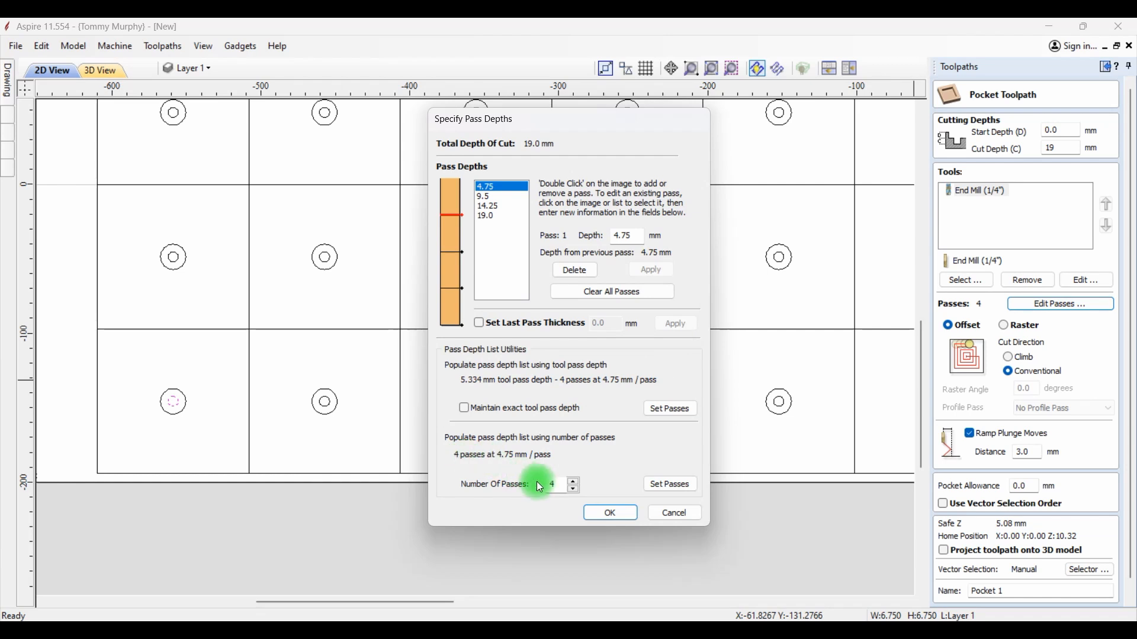
left_click(572, 490)
left_click(572, 490)
left_click(572, 490)
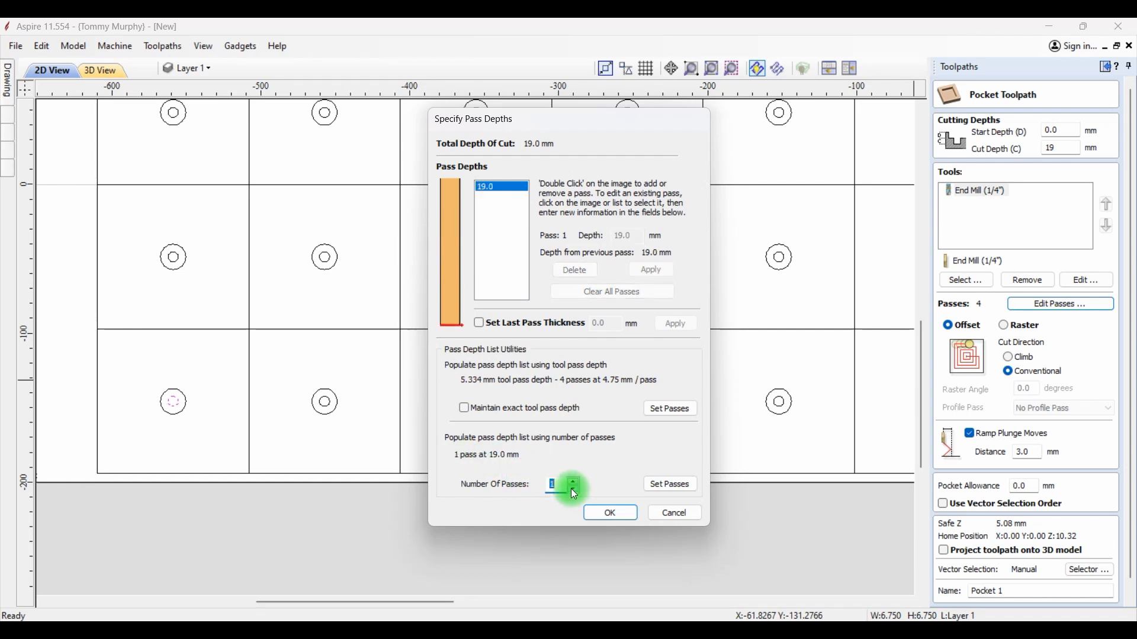
left_click(623, 513)
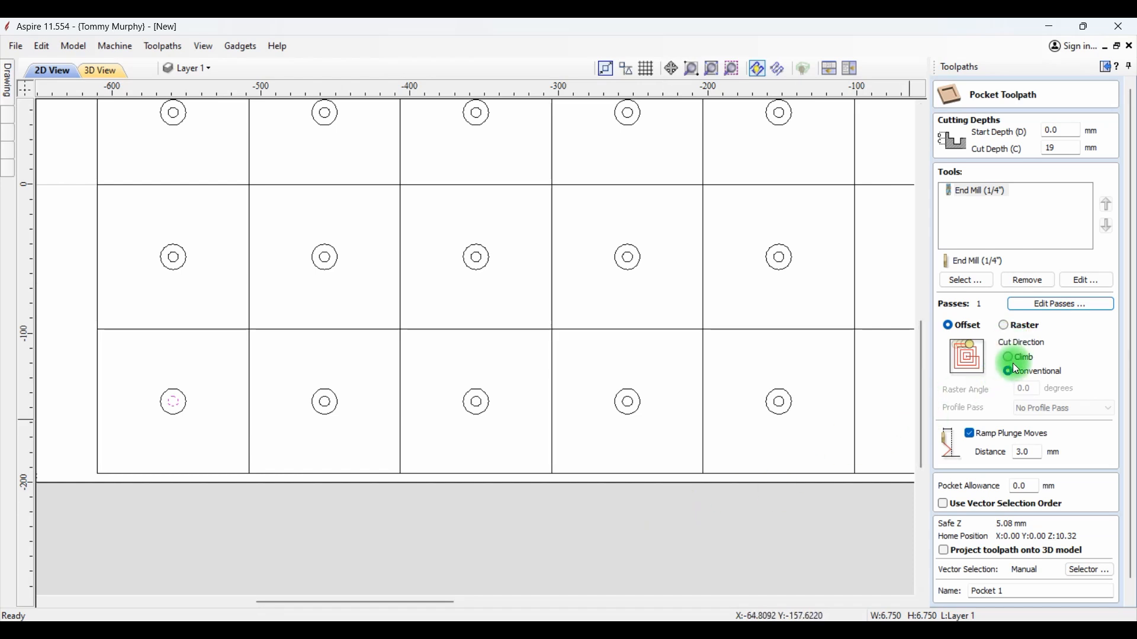
Calculate the small circle's pocket toolpath with 3.0 mm ramp plunge moves, accepting the cut through the material.
left_click(970, 437)
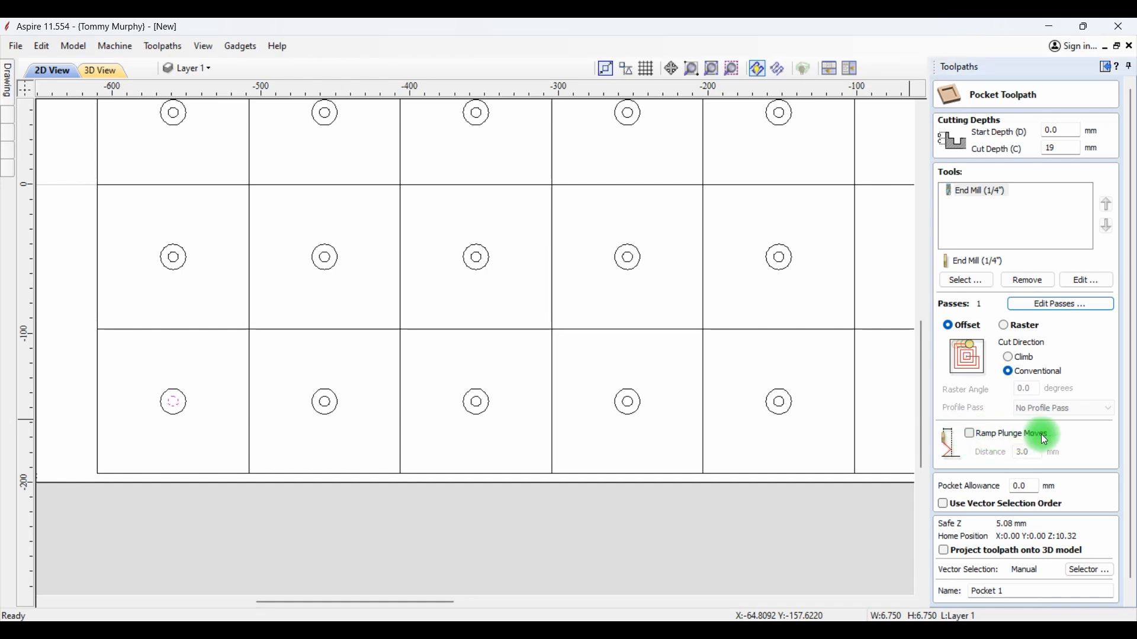
left_click(972, 439)
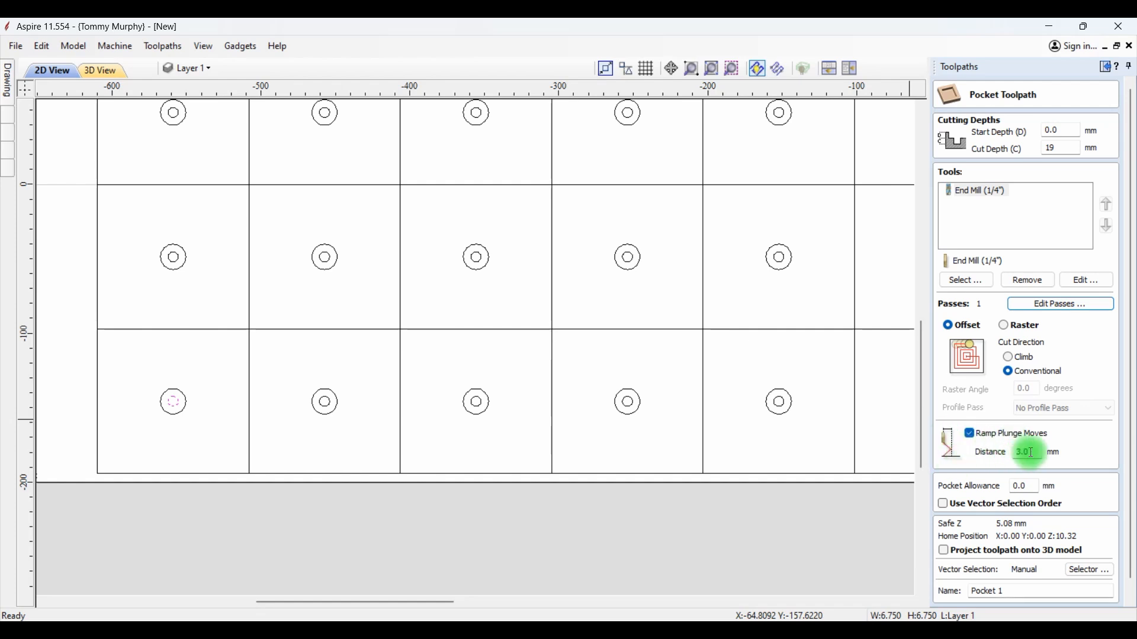
scroll(1063, 435, "down", 1)
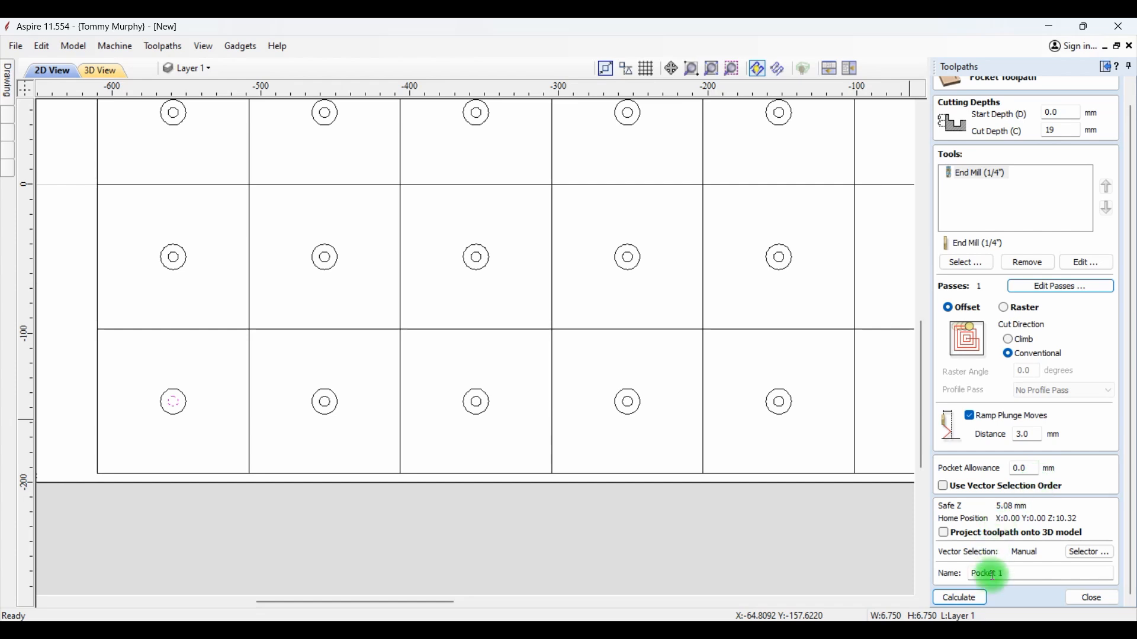
left_click(959, 600)
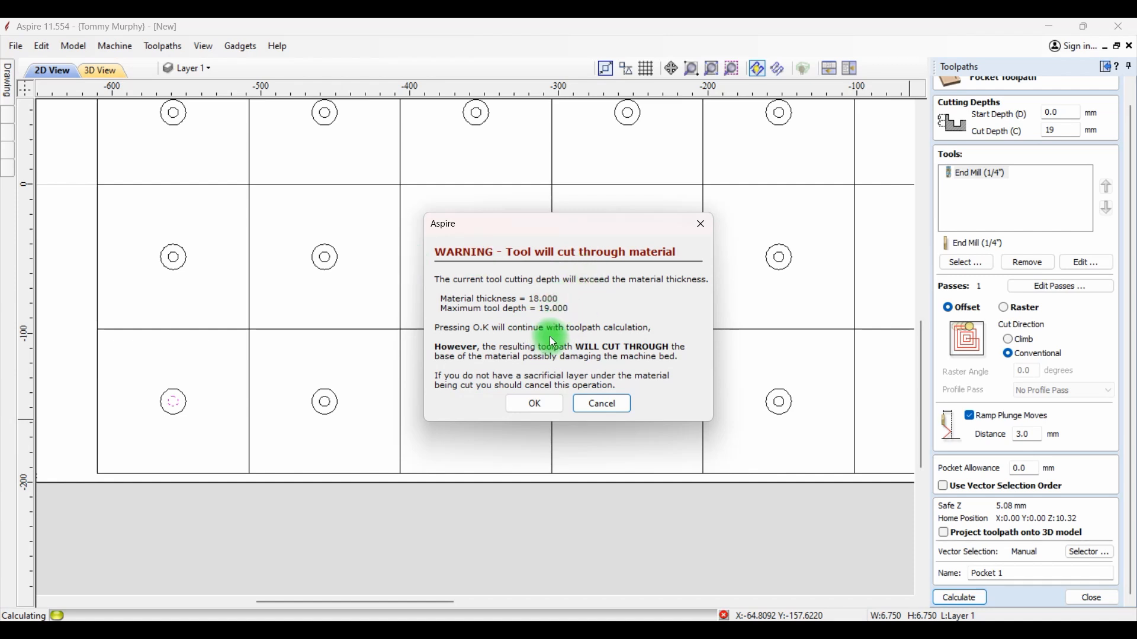
left_click(537, 407)
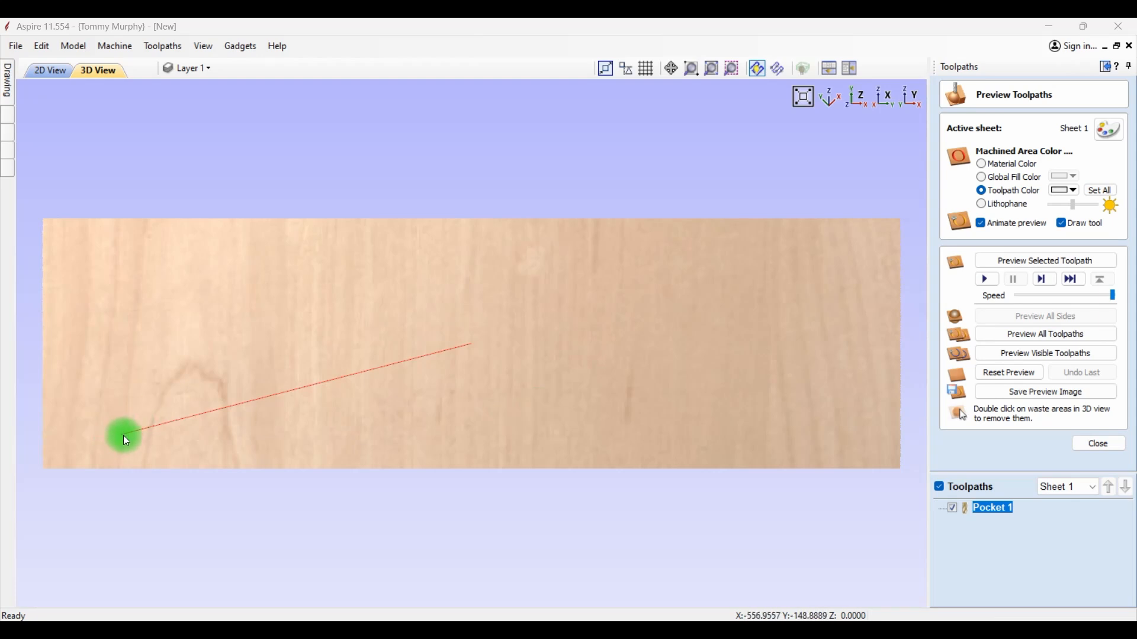
Create a pocket toolpath with a 2 mm cut depth for the 17 mm outer circle in the grid's lower-left cell.
left_click(46, 70)
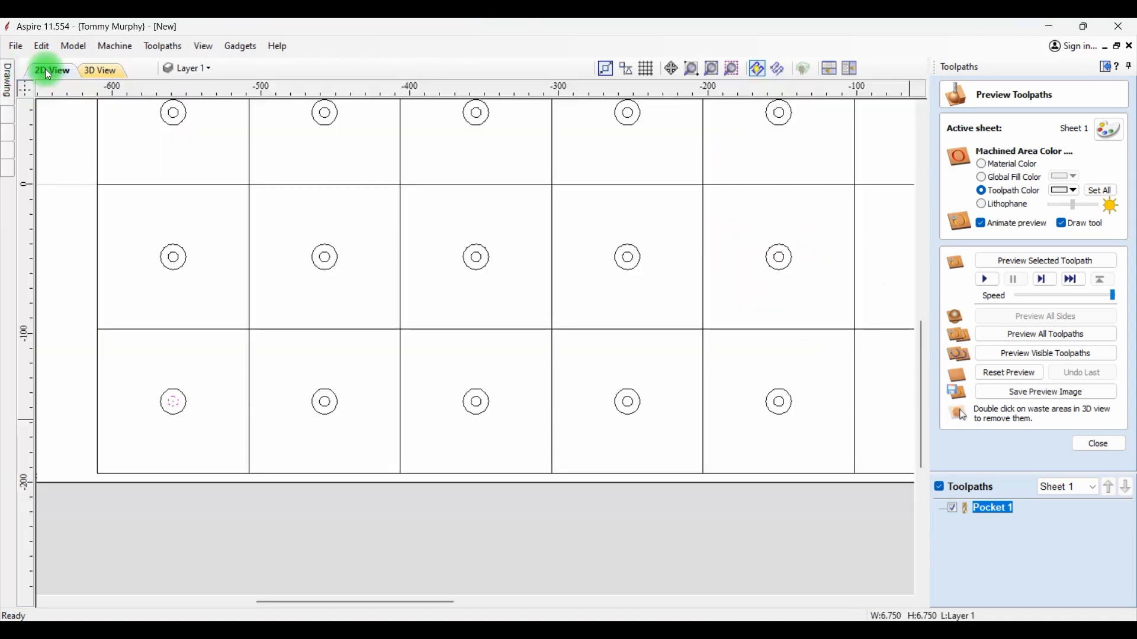
left_click(177, 396)
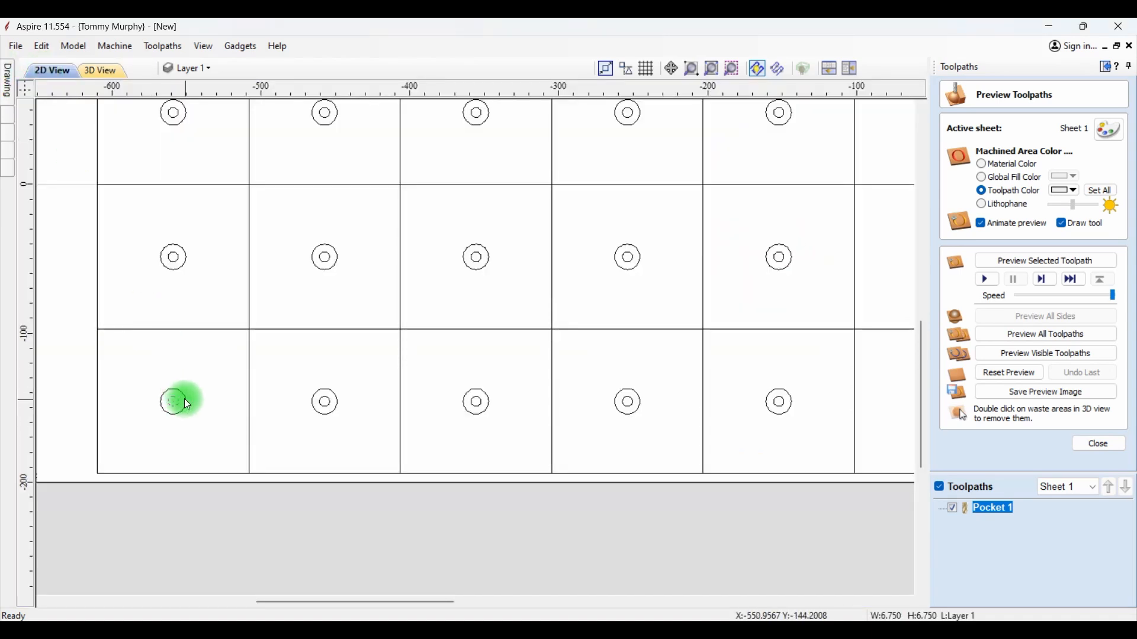
left_click(323, 403)
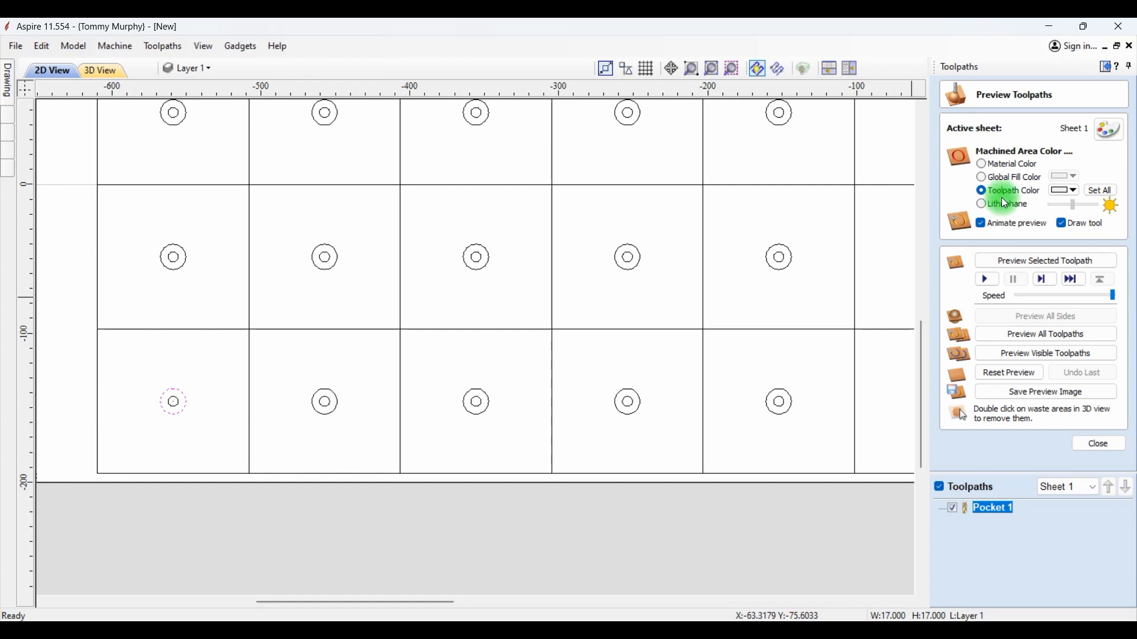
left_click(1095, 444)
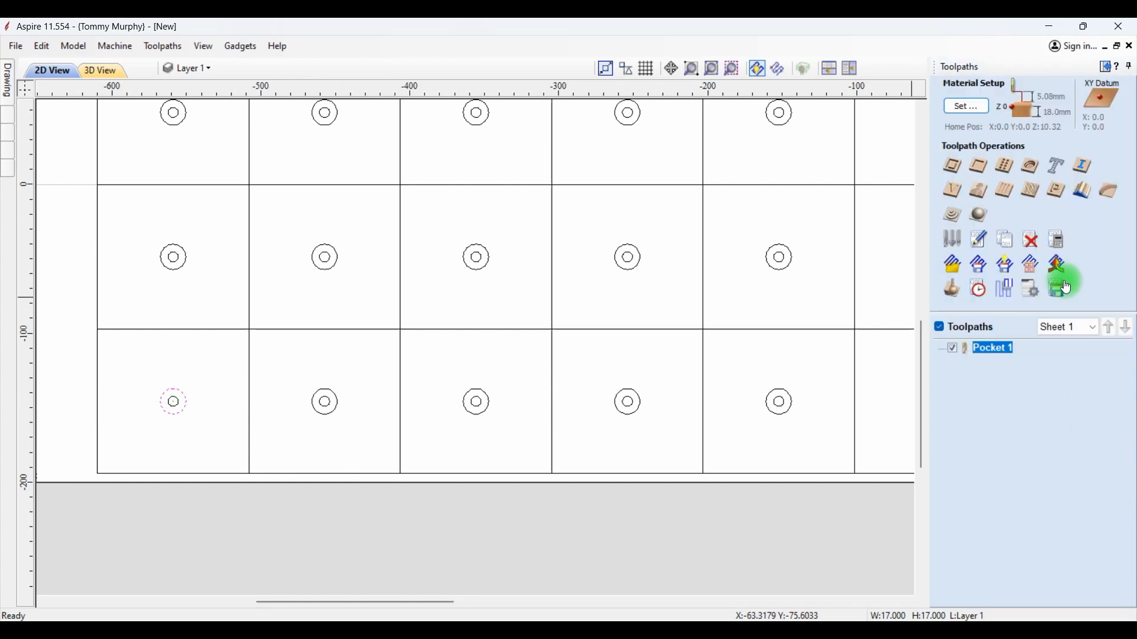
left_click(980, 167)
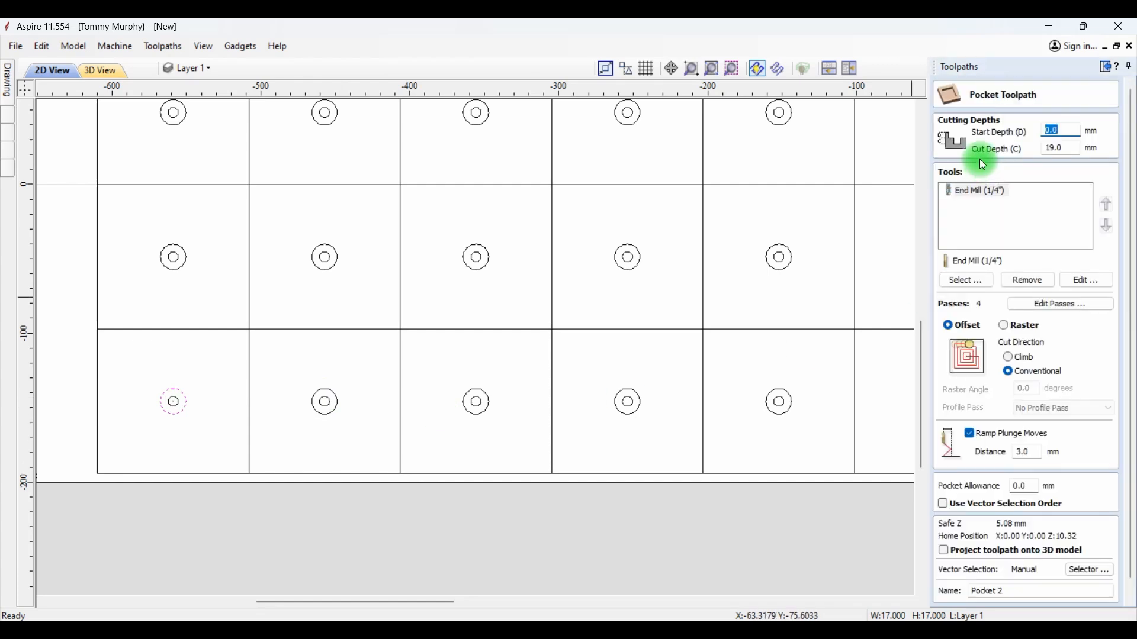
left_click(1053, 148)
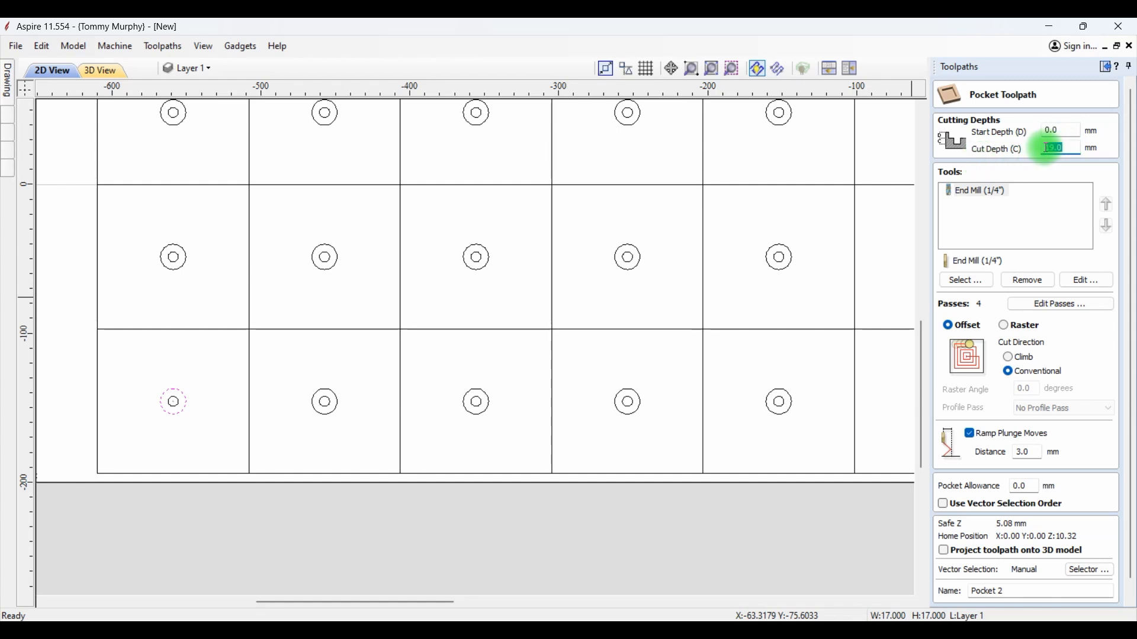
type("2")
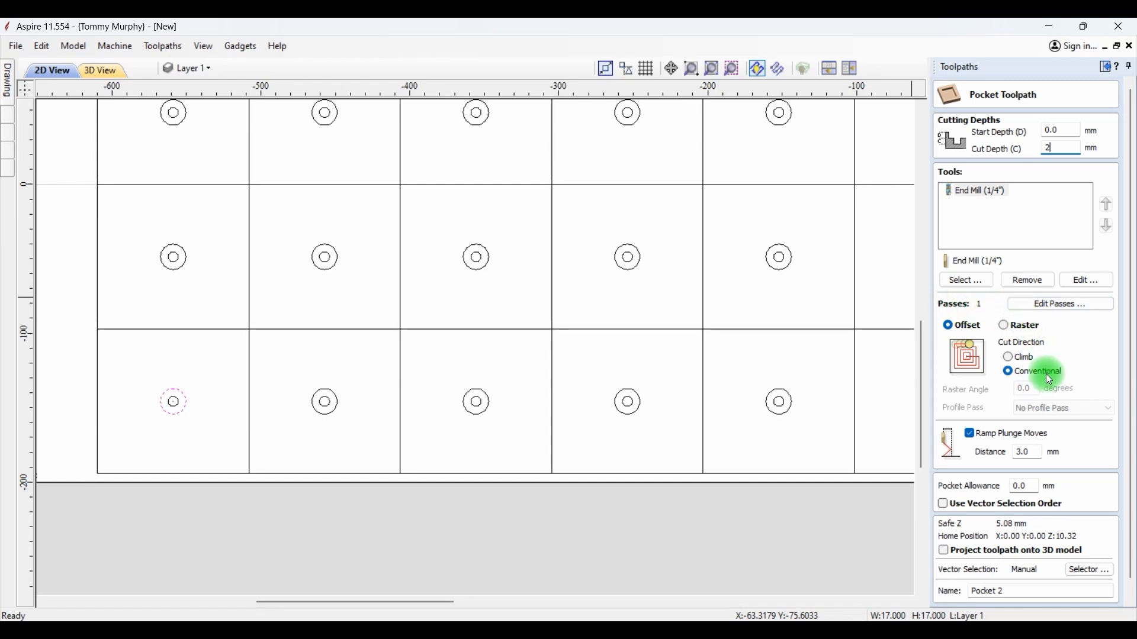
scroll(1050, 355, "down", 1)
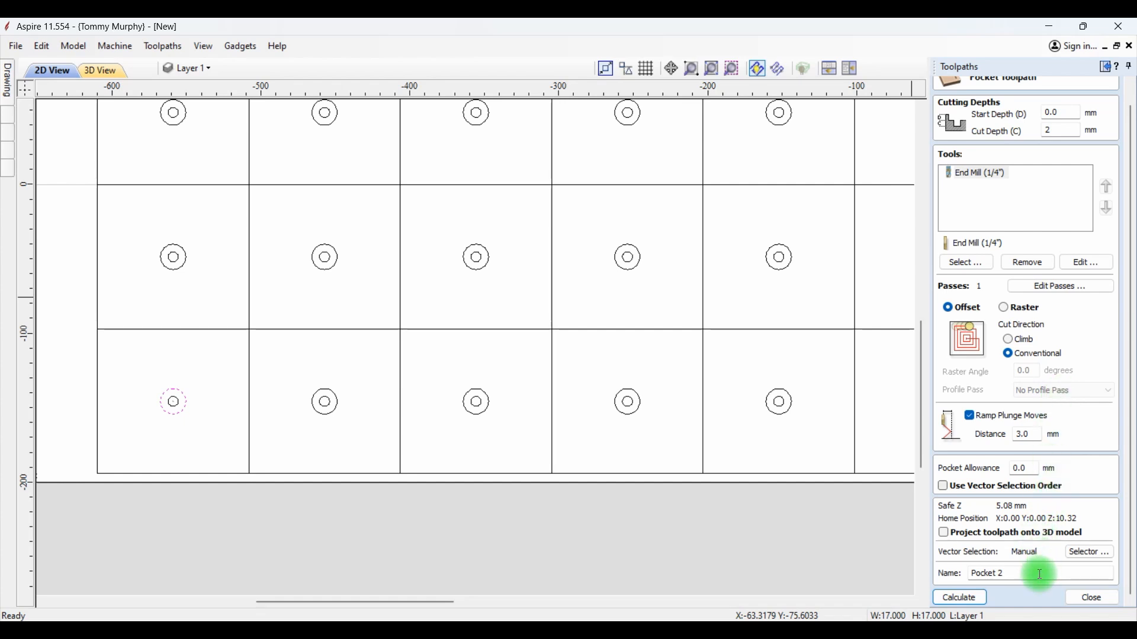
left_click(971, 598)
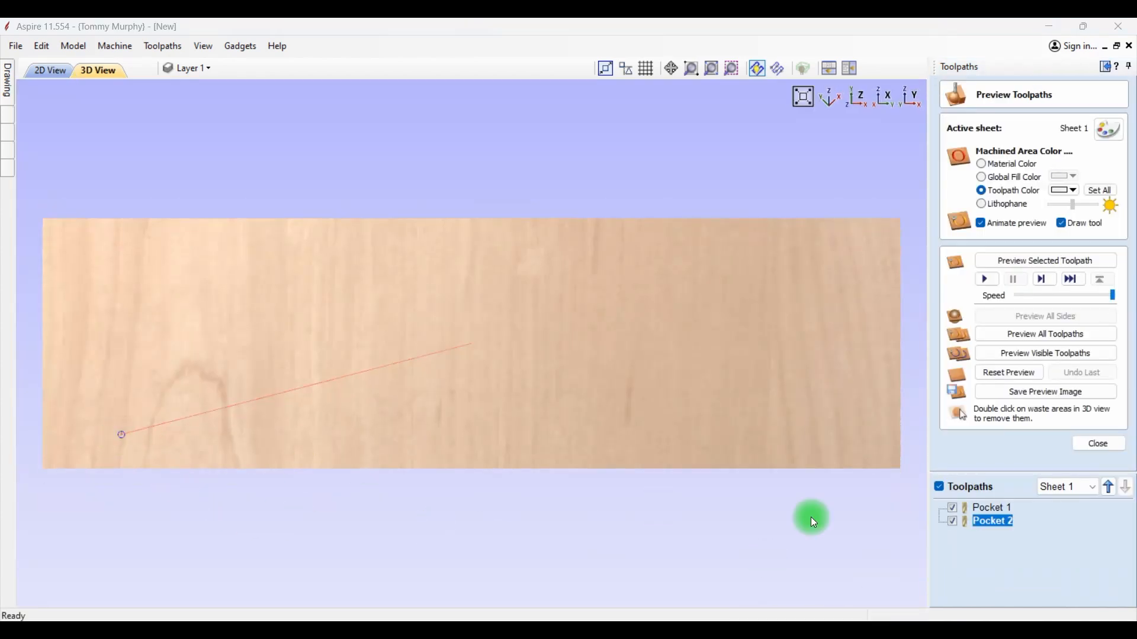
Preview the machining of both pocket toolpaths in 3D and close the preview.
left_click(995, 508)
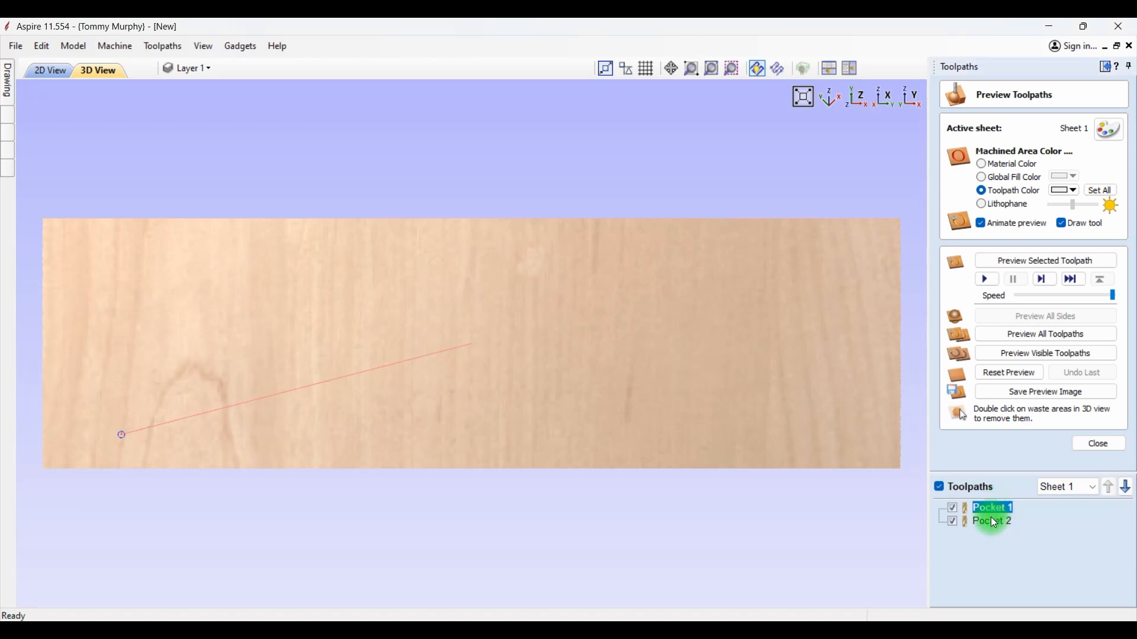
left_click(992, 523)
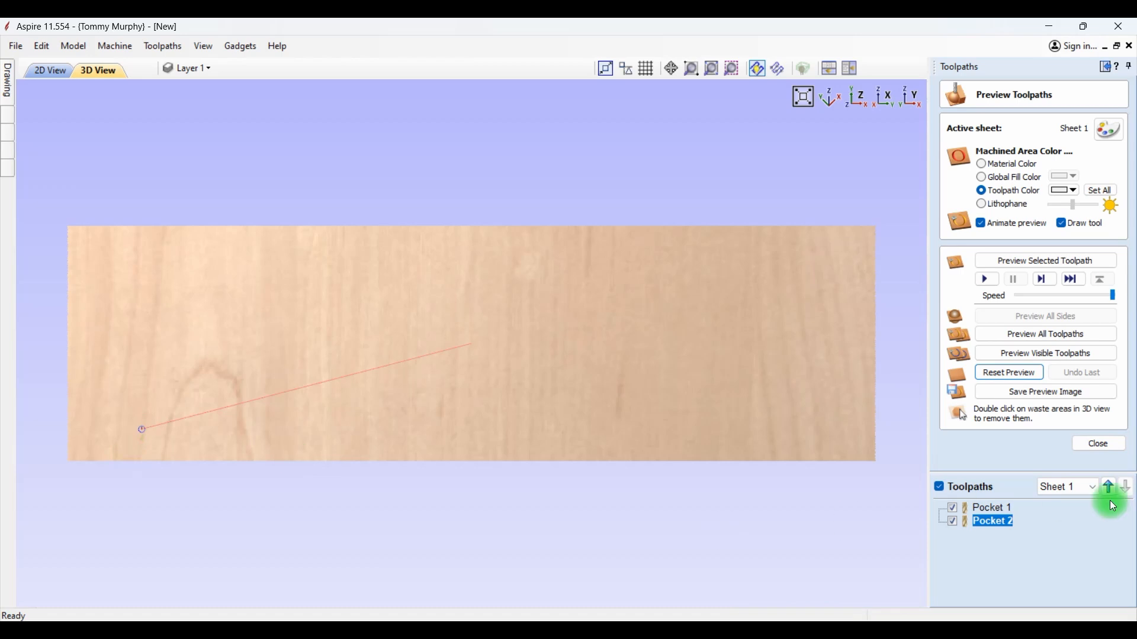
left_click(1042, 339)
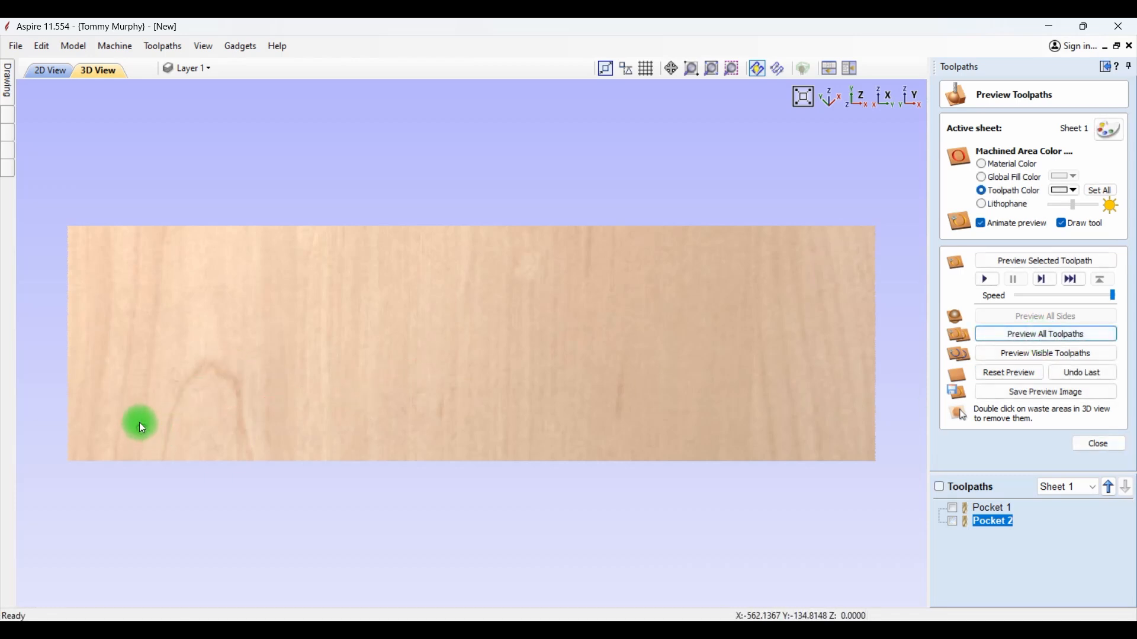
left_click(1100, 446)
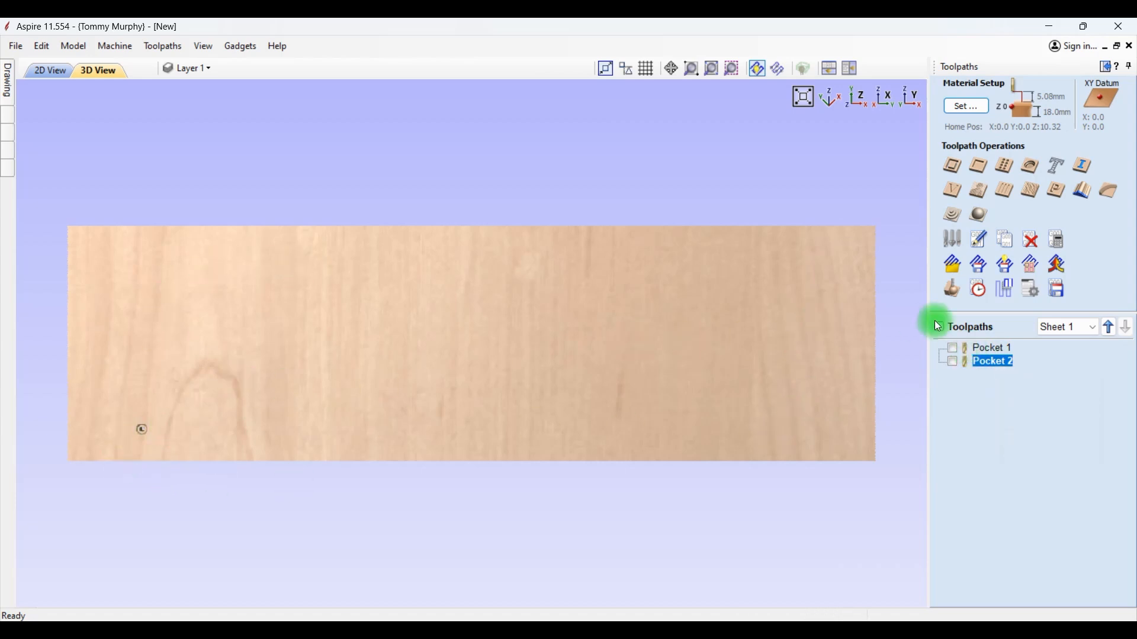
Array-copy both pocket toolpaths into 4 rows and 12 columns with offsets of 101.67 mm in X and 97.0 mm in Y.
left_click(1037, 268)
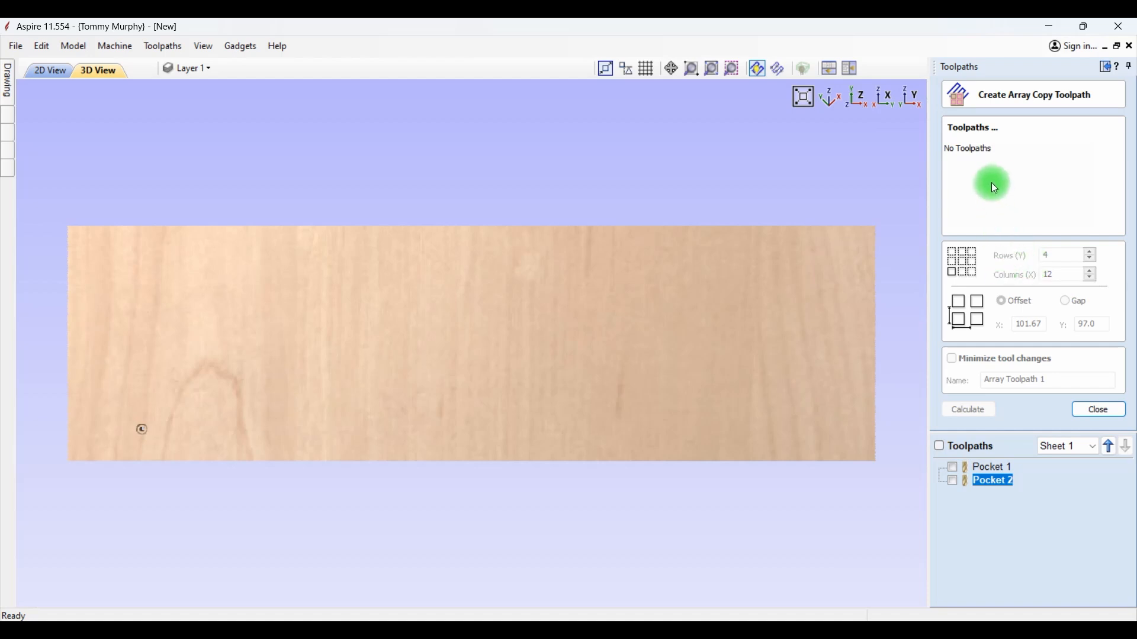
left_click(953, 467)
left_click(954, 482)
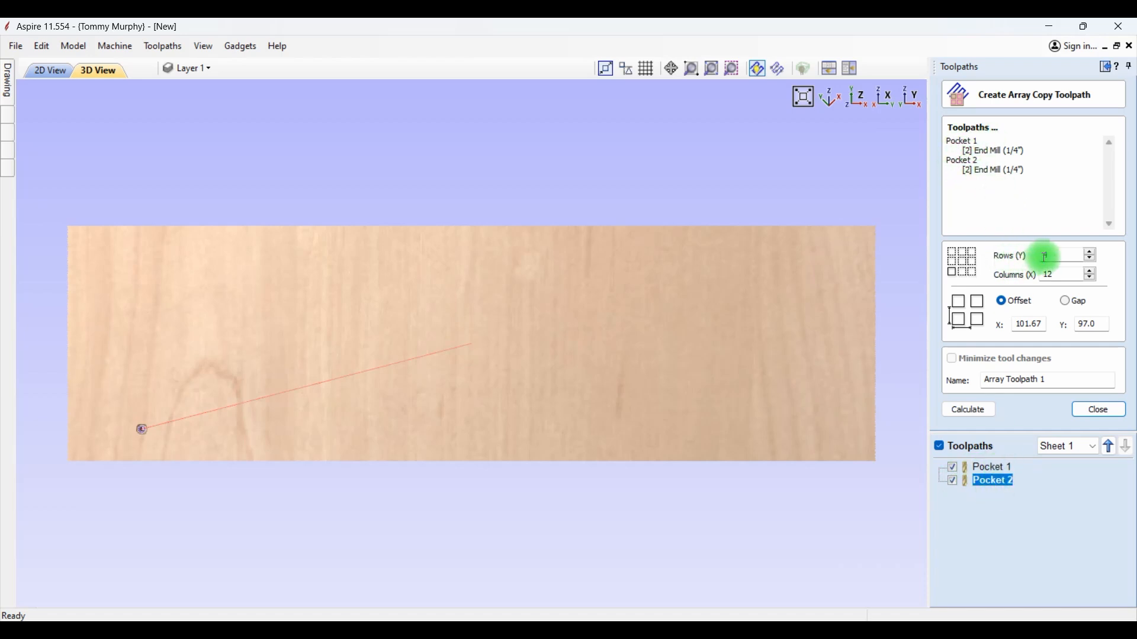
double_click(1057, 277)
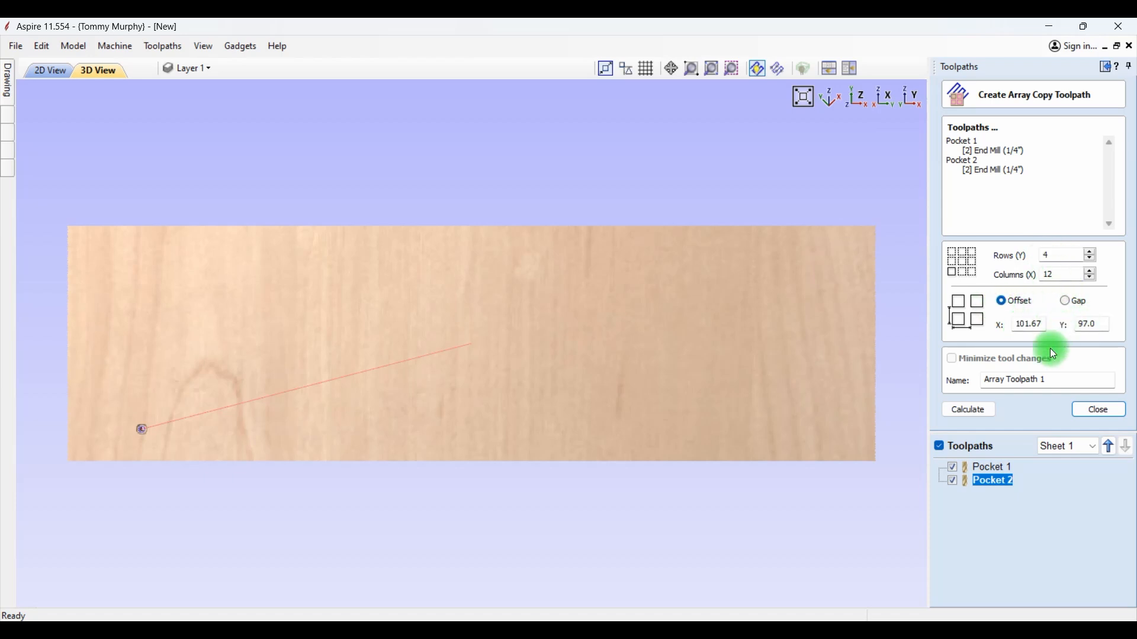
left_click(969, 411)
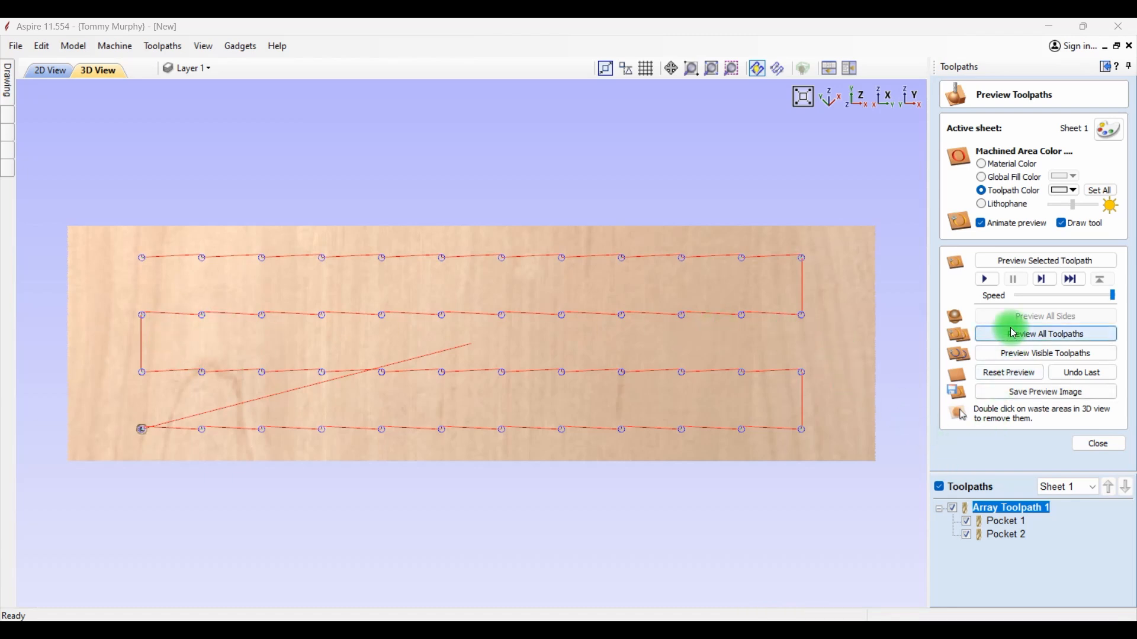
Check the array toolpath's summary, simulate its machining in 3D, and close the preview.
left_click_drag(1115, 299, 1019, 303)
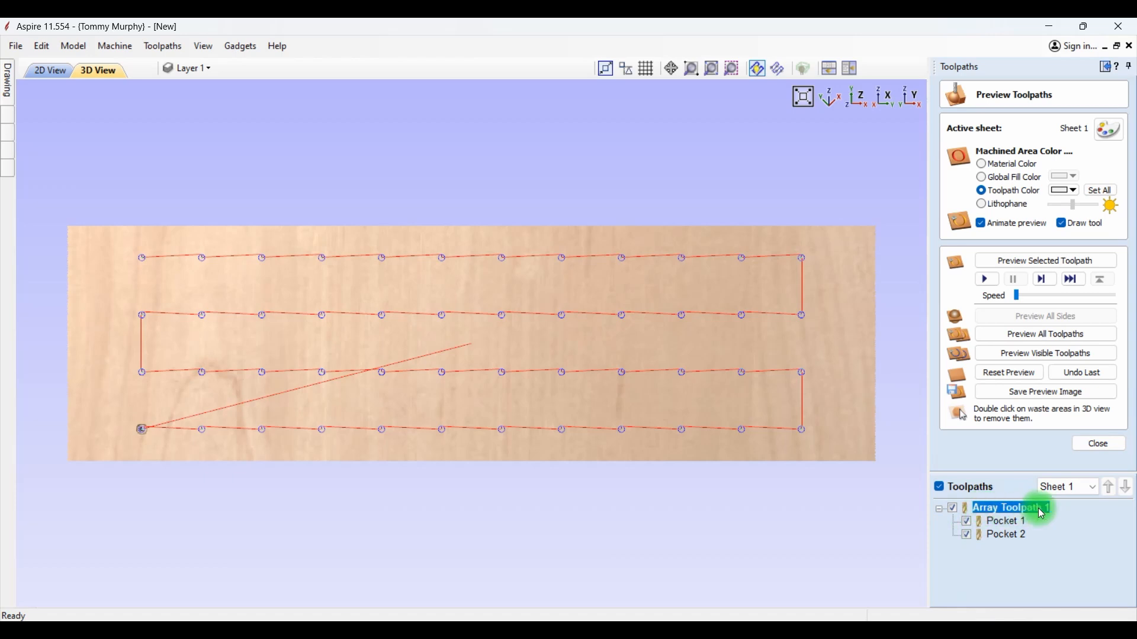
mouse_move(1035, 513)
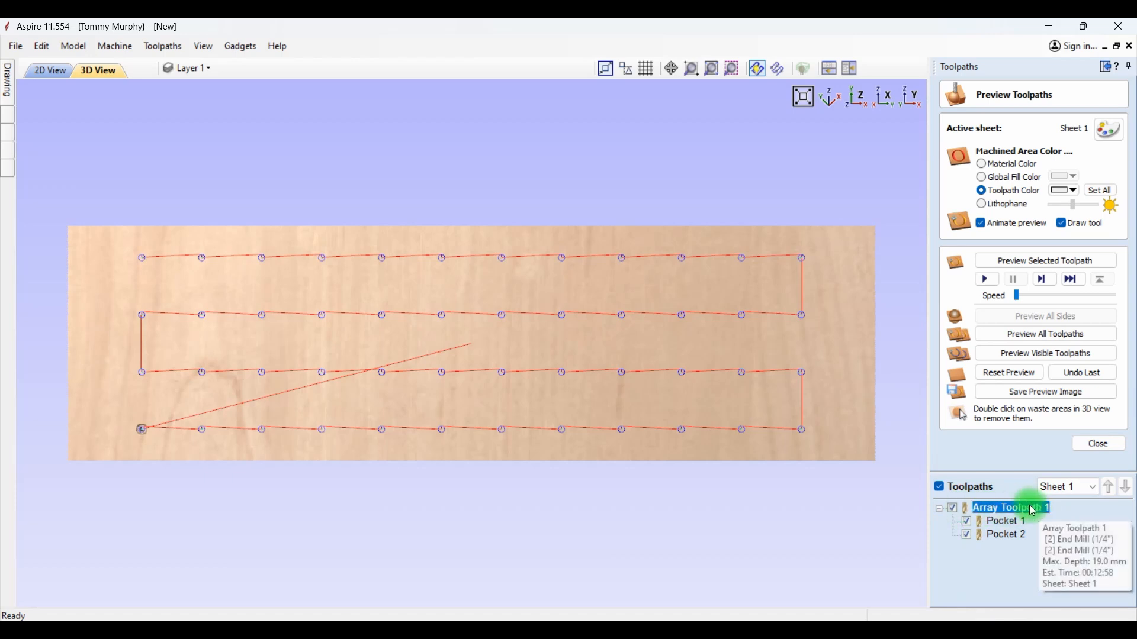
left_click(1037, 269)
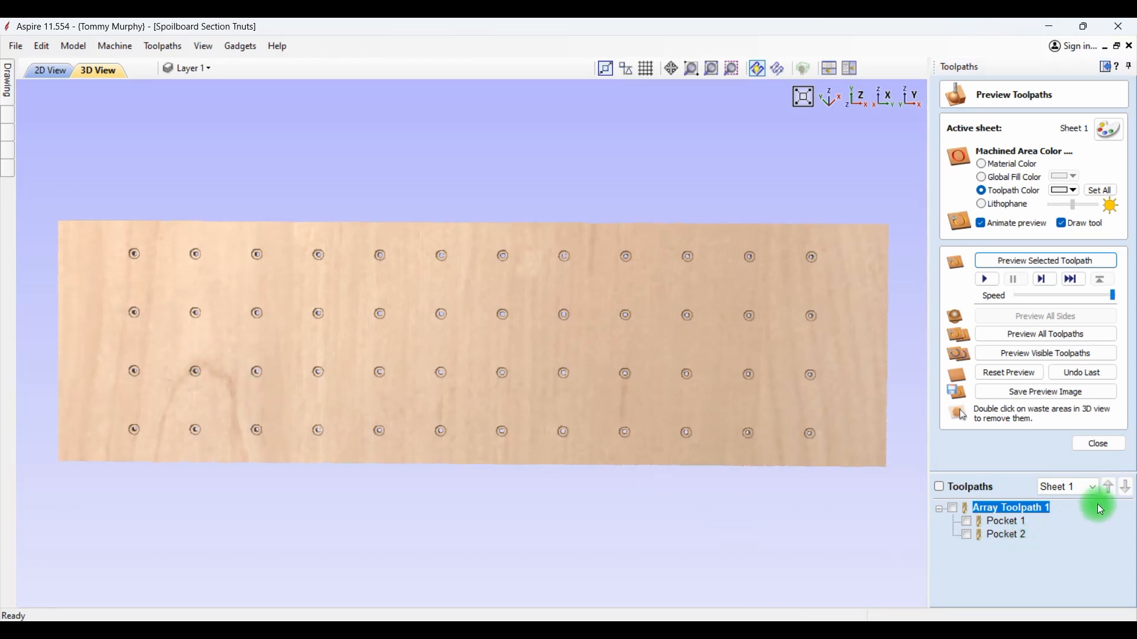
left_click(1099, 444)
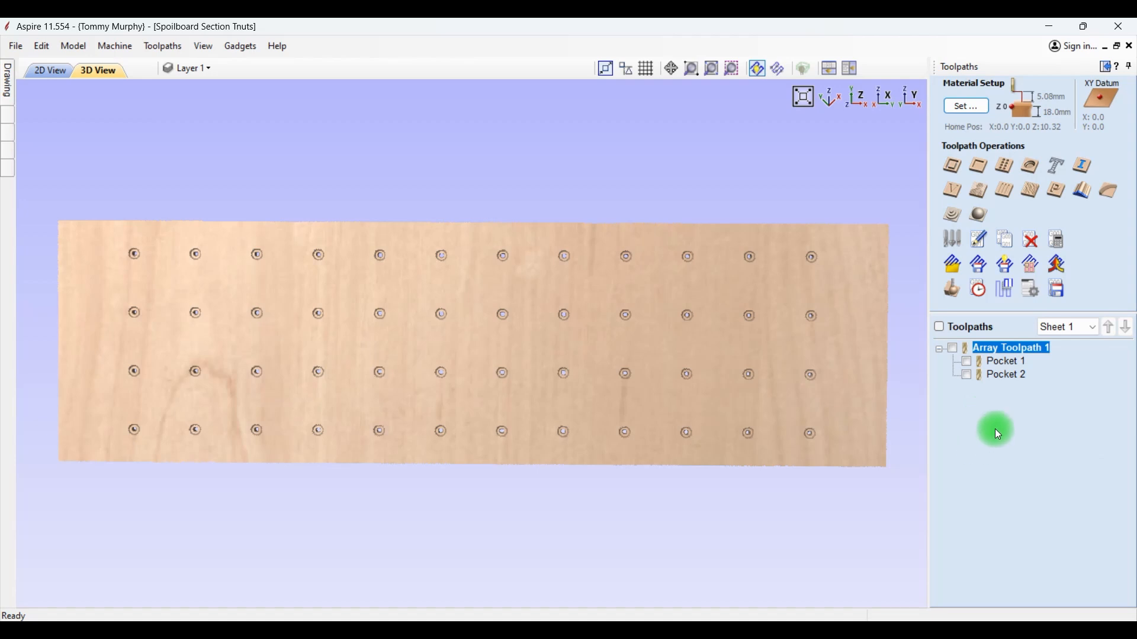
Include the array toolpath with both its pockets for output and open the toolpath saving options.
left_click(955, 350)
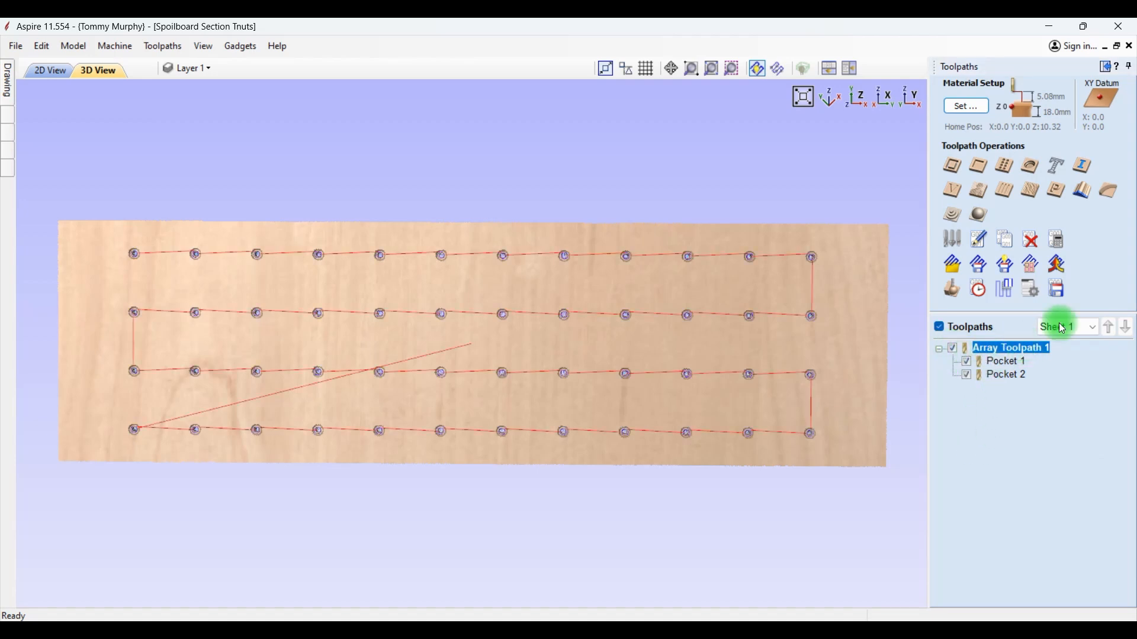
left_click(1062, 292)
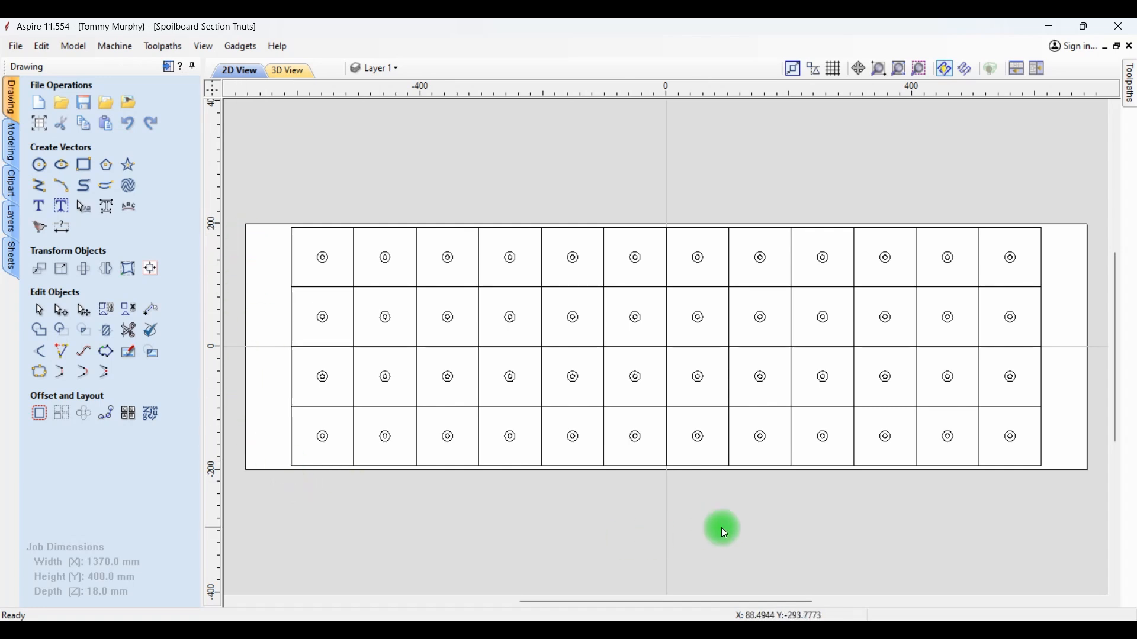
Copy the pair of concentric circles in the cell just above and right of the job's origin.
left_click_drag(684, 303, 719, 336)
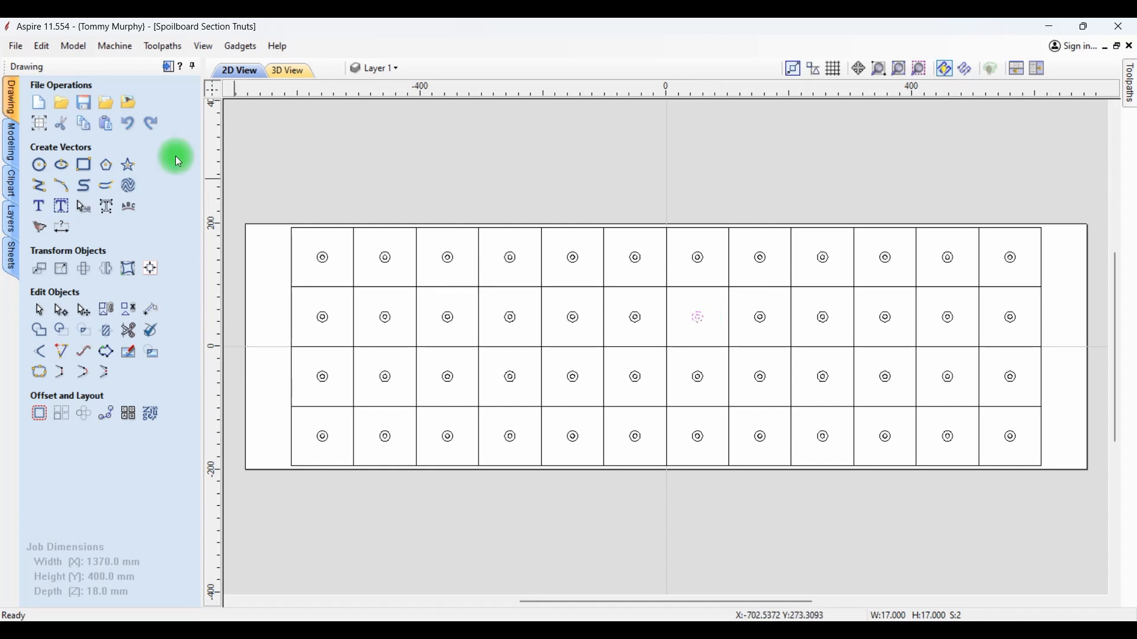
left_click(82, 126)
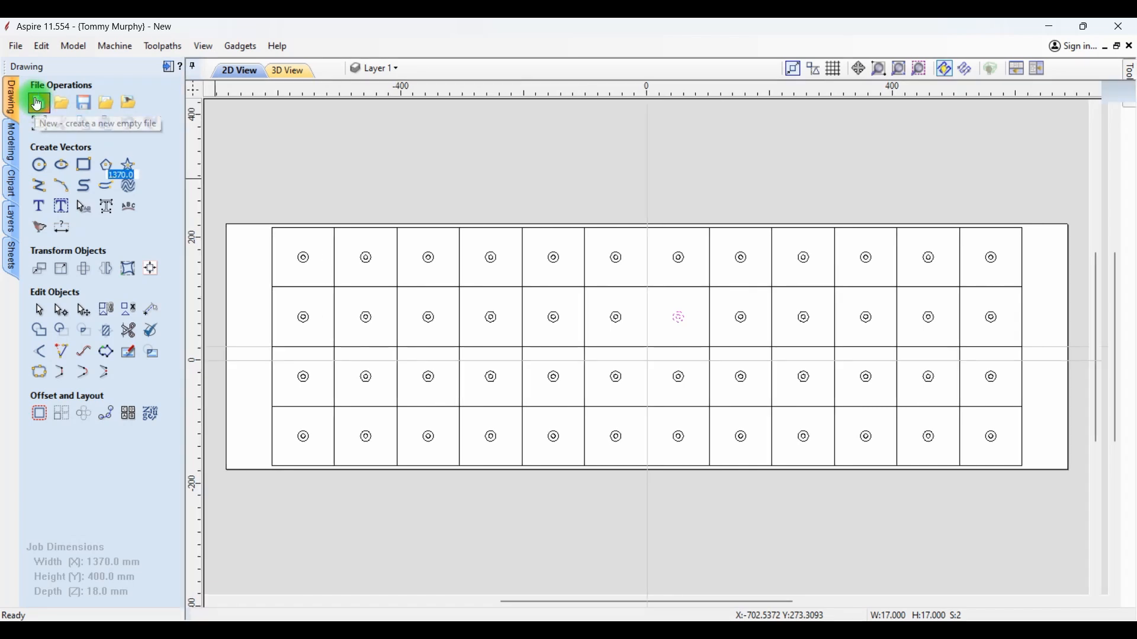
Create a new single-sided job 400 mm wide and 400 mm high, with the XY datum at its lower-left corner.
left_click(38, 103)
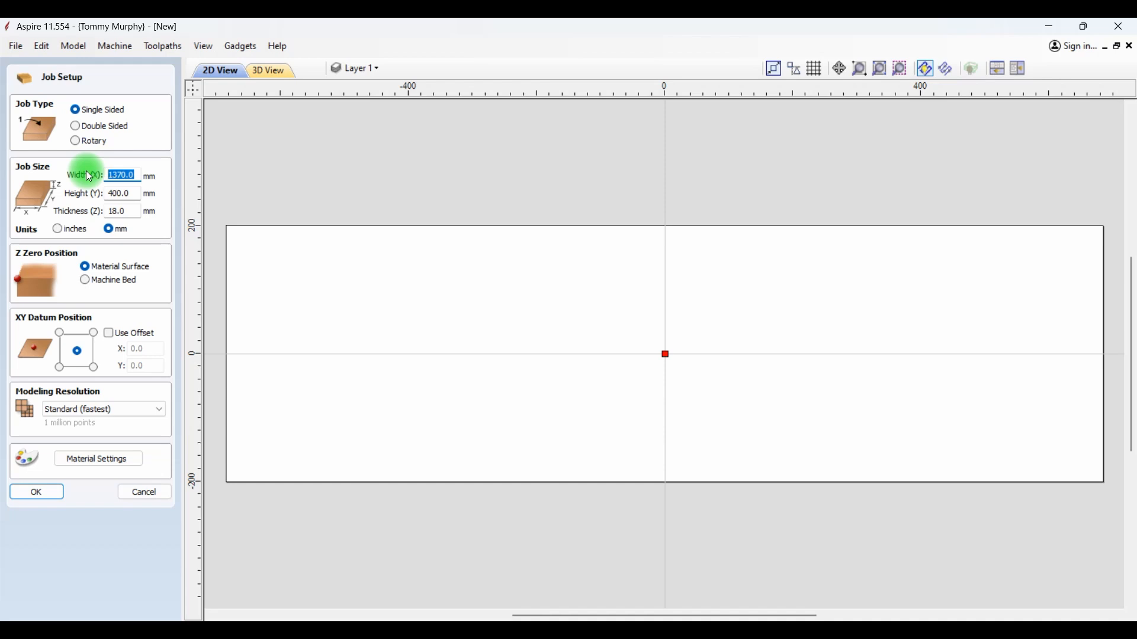
type("400")
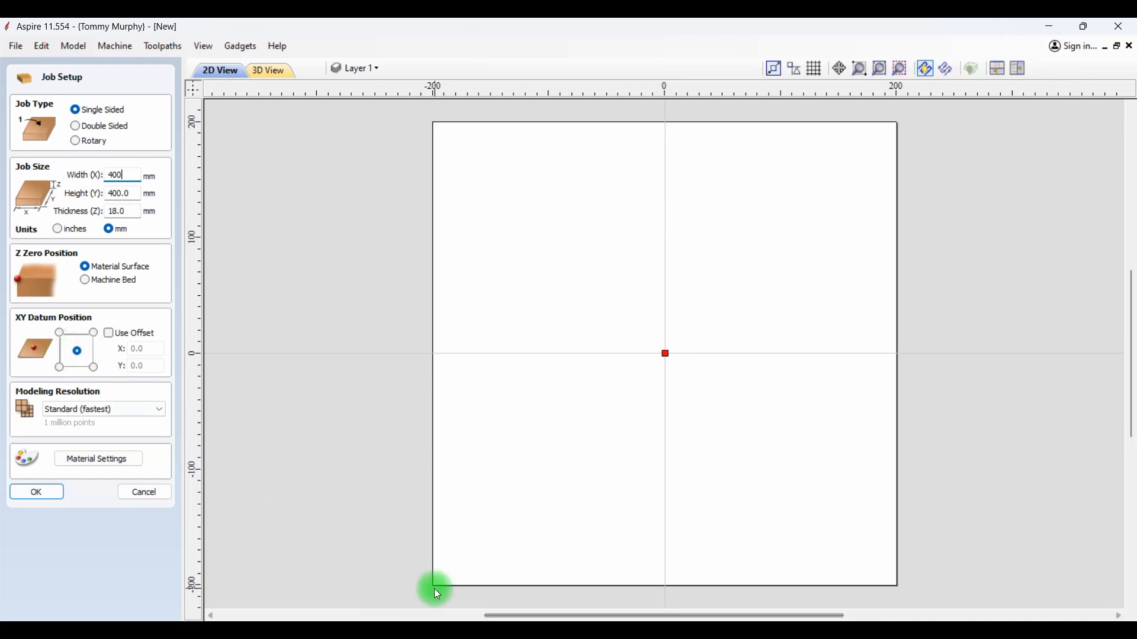
left_click(60, 368)
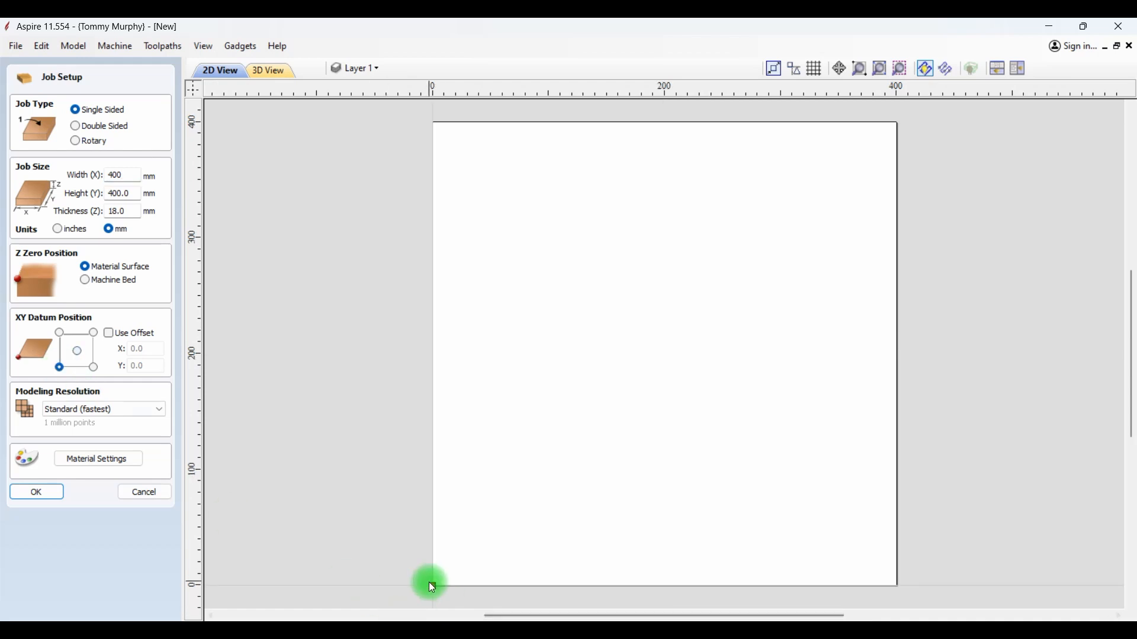
left_click(50, 501)
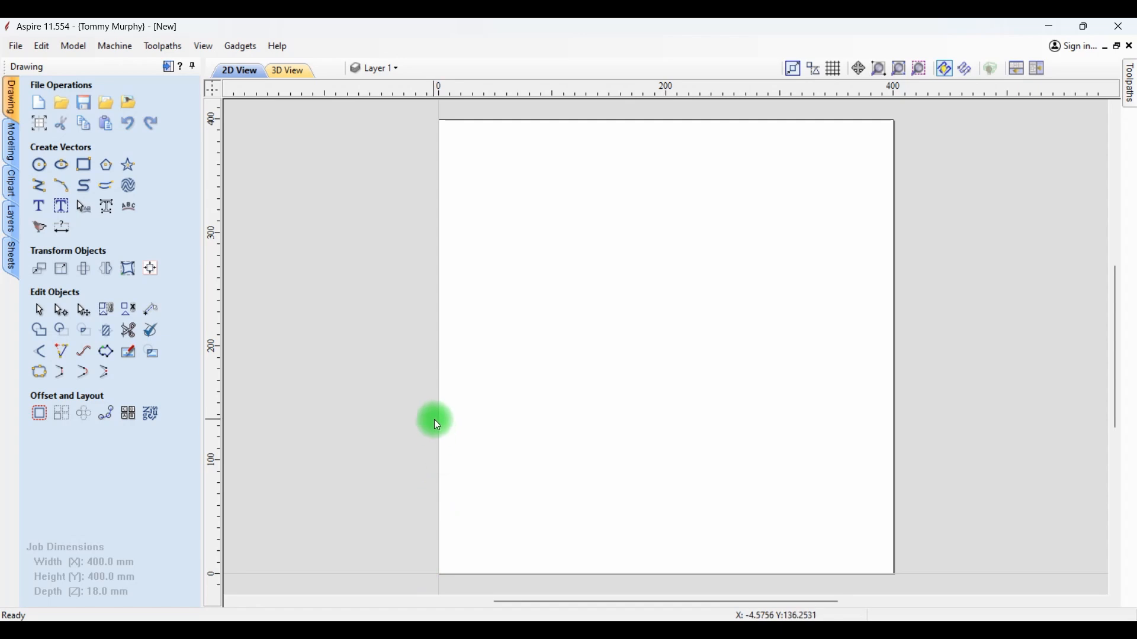
Paste the copied concentric circles into the new job.
left_click(107, 126)
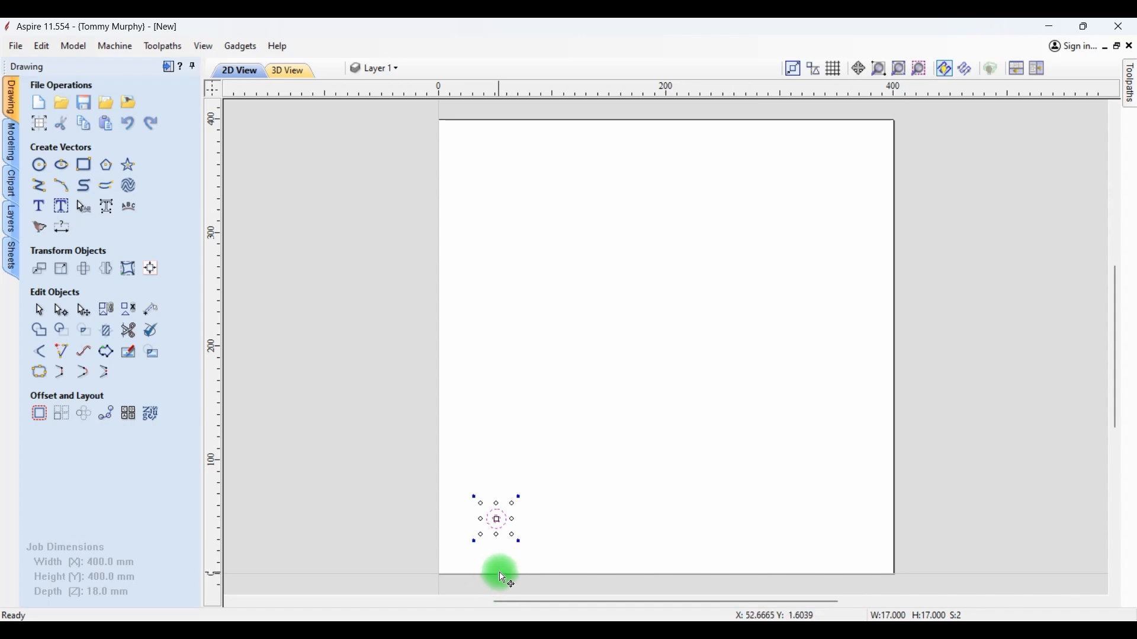
Move the pasted concentric circles to an absolute Y position of 30 mm, measured from their centre.
left_click(552, 510)
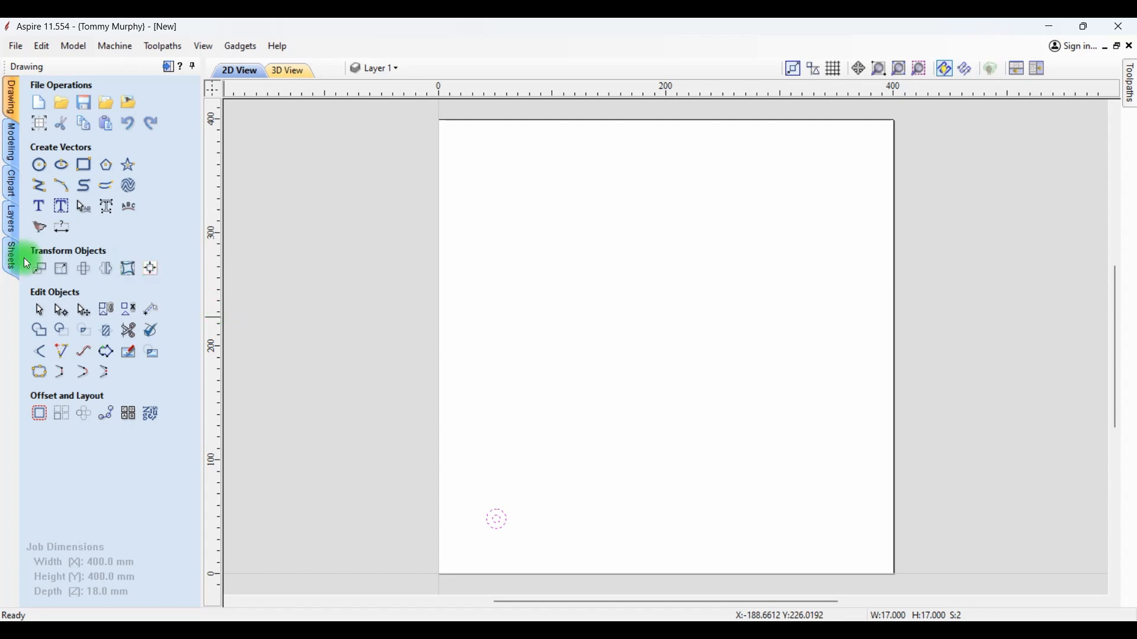
left_click(39, 272)
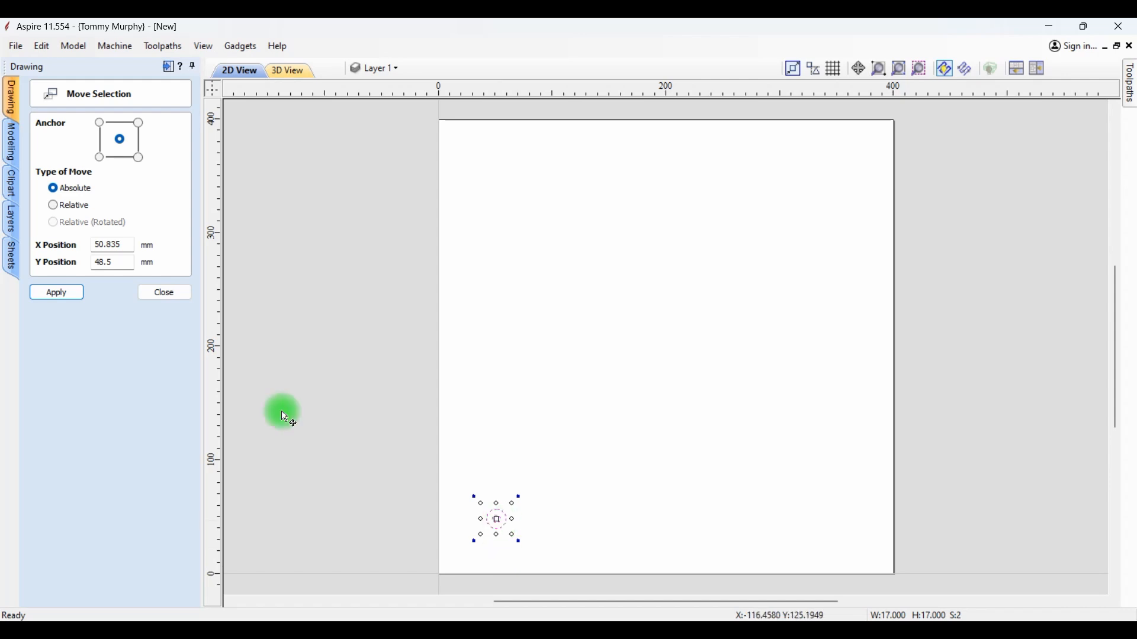
left_click_drag(116, 262, 71, 262)
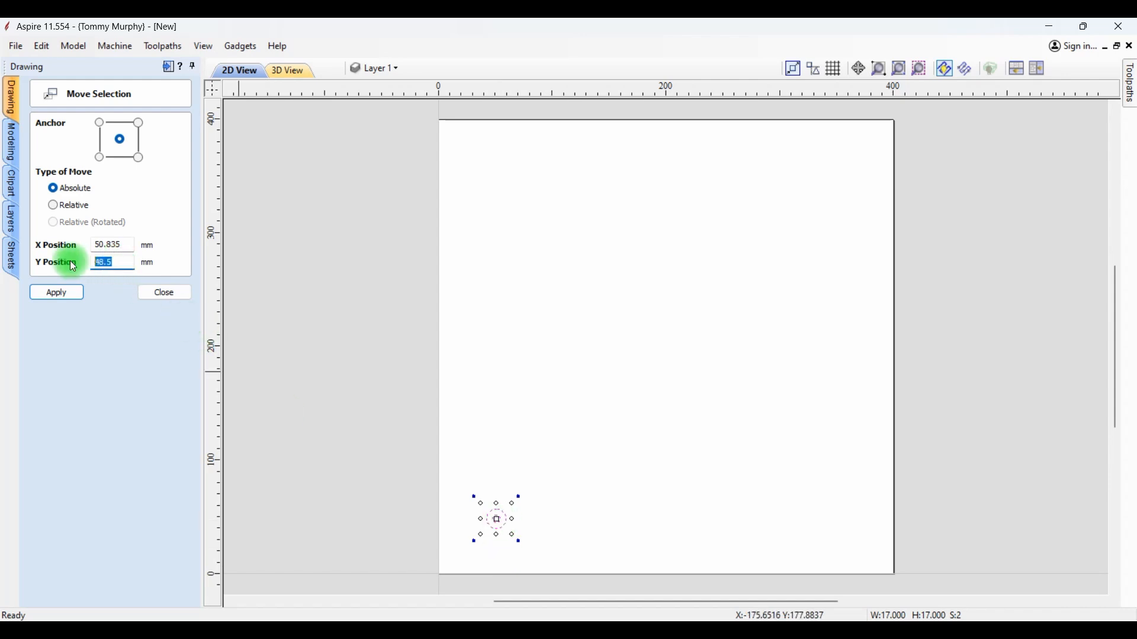
type("30")
left_click(56, 292)
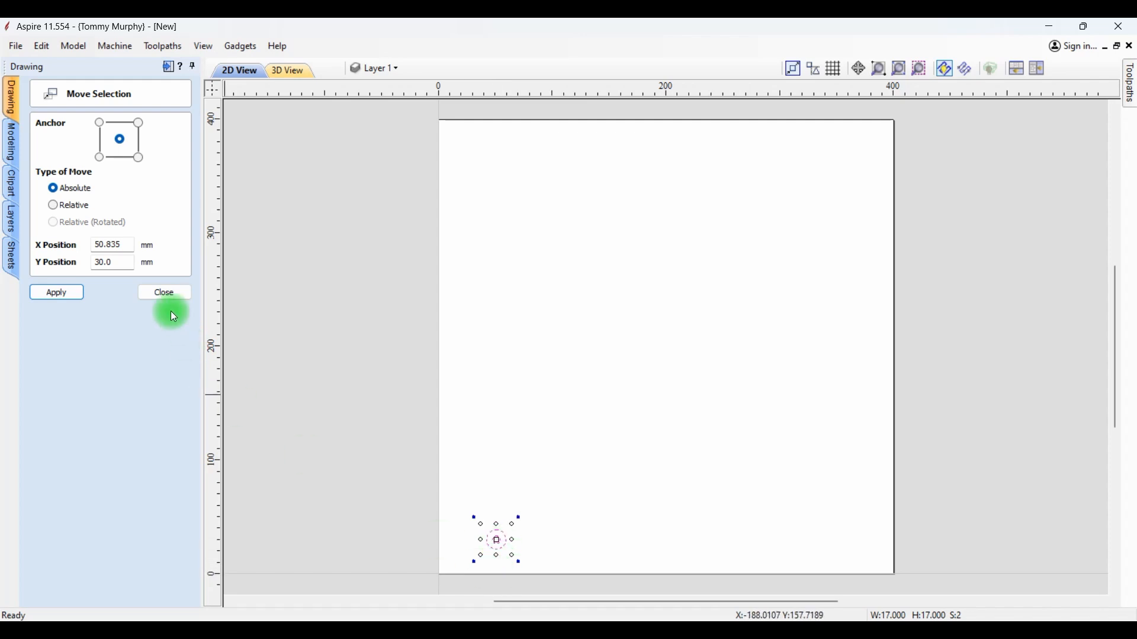
left_click(166, 293)
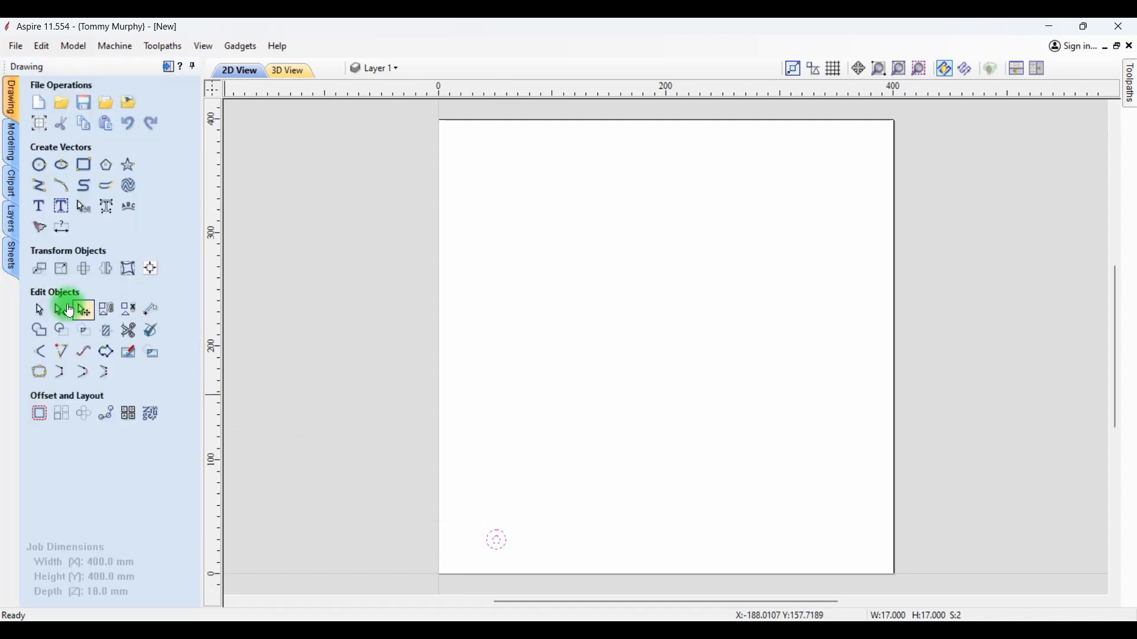
Array-copy the concentric circles into 1 row and 4 columns across the job's lower edge.
left_click(65, 415)
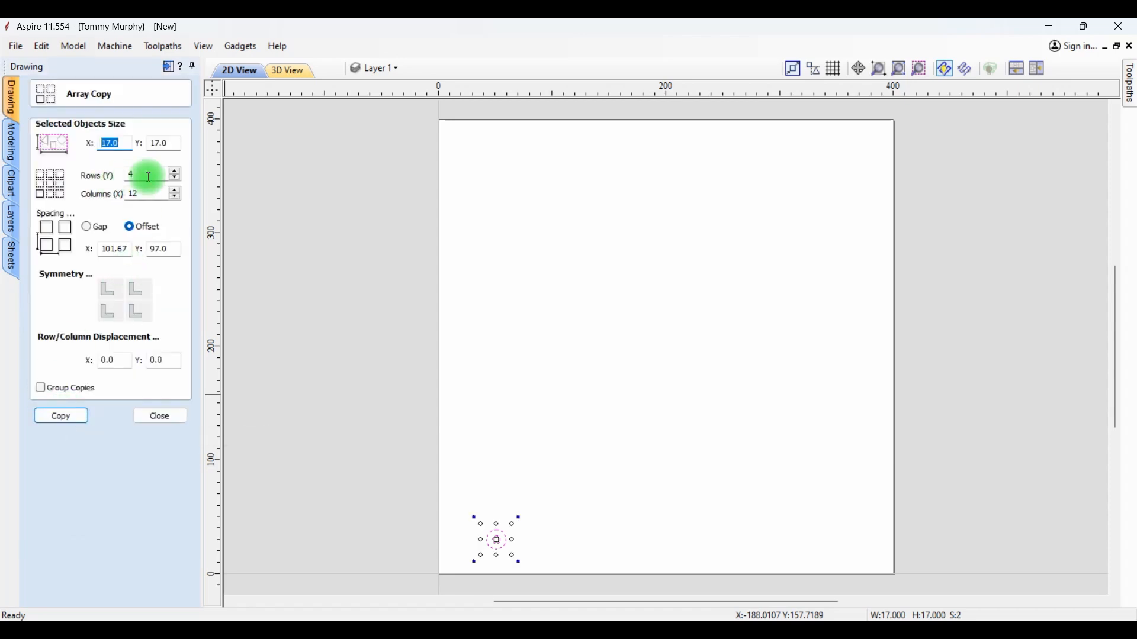
left_click_drag(147, 174, 107, 170)
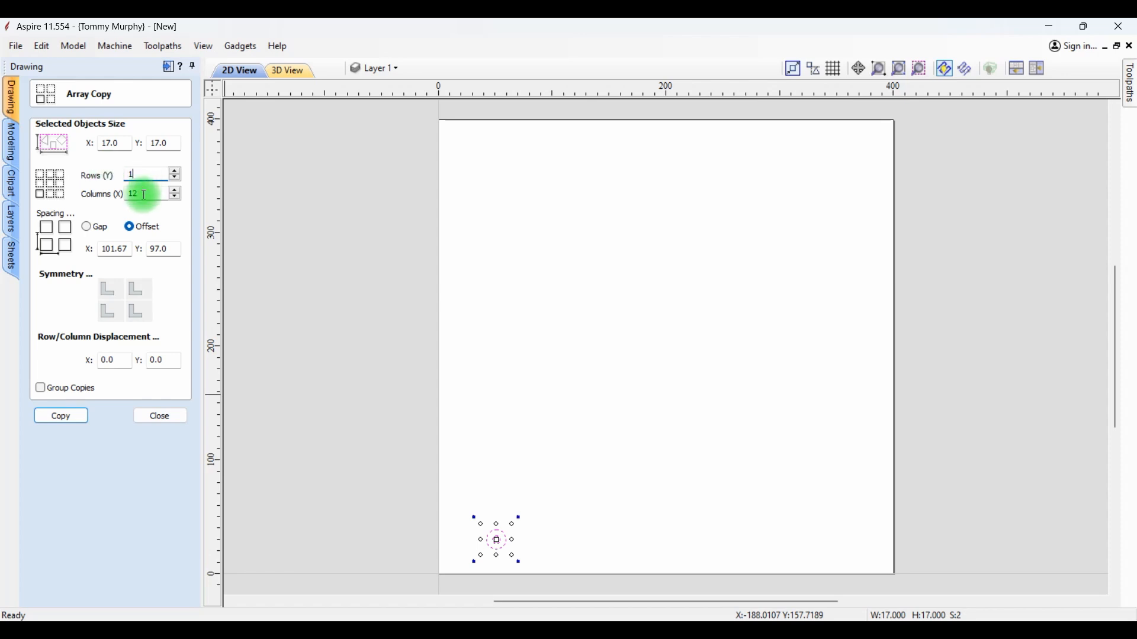
left_click_drag(144, 195, 119, 200)
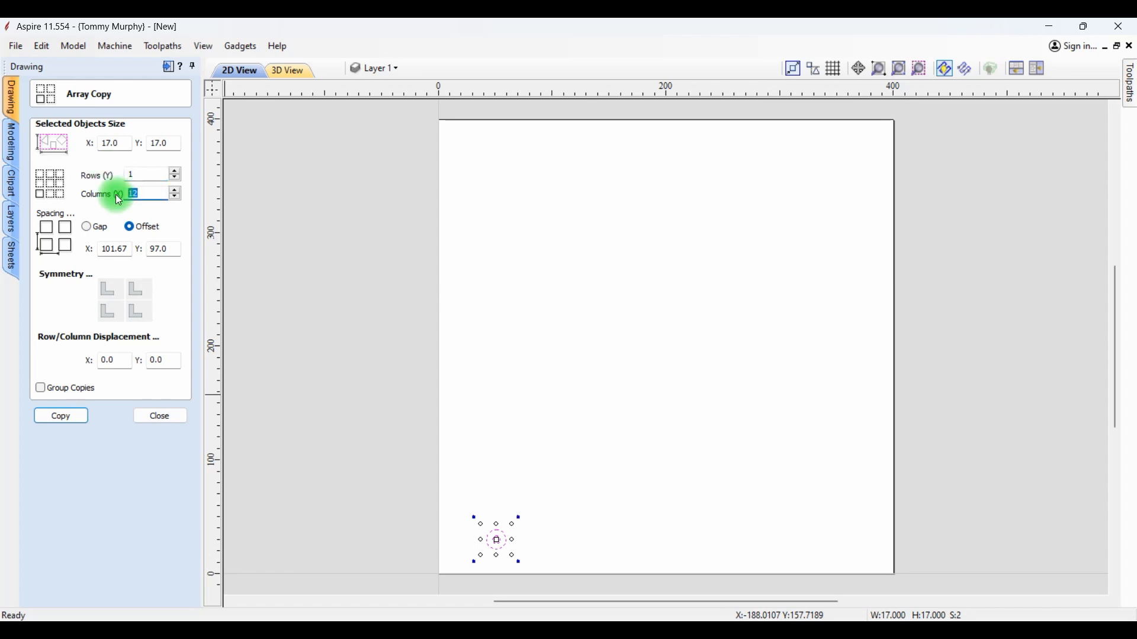
type("4")
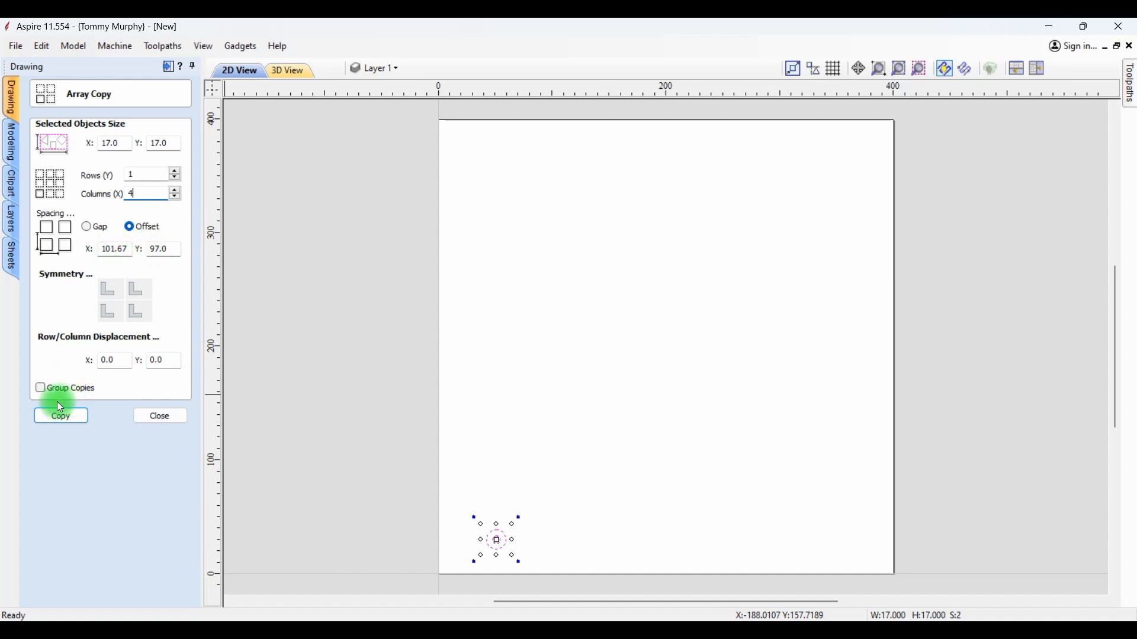
left_click(56, 420)
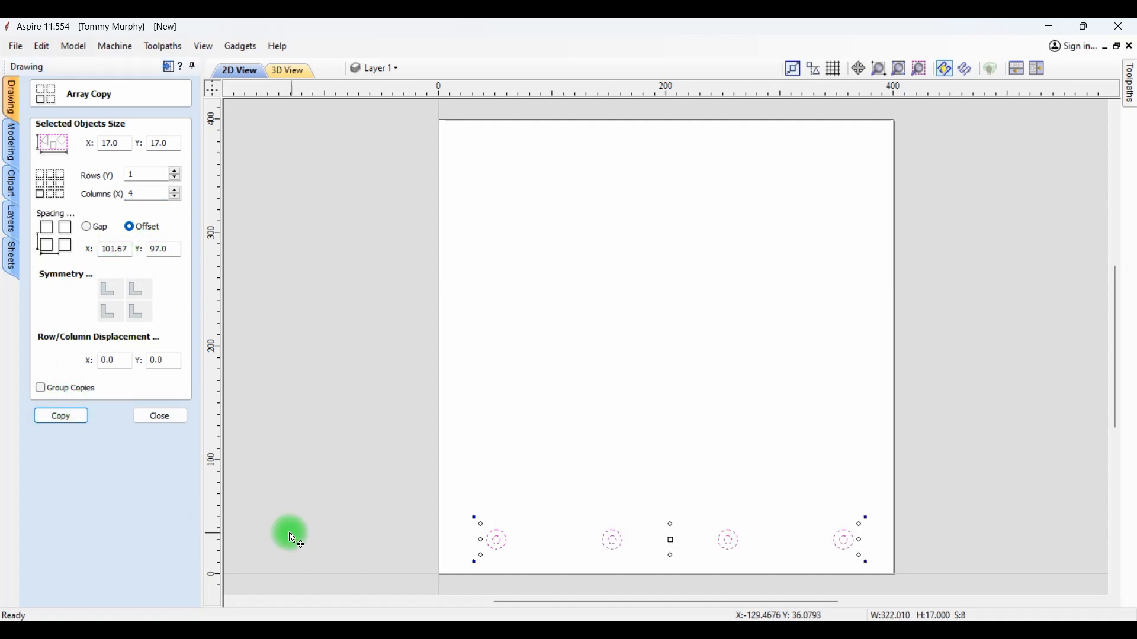
left_click(163, 418)
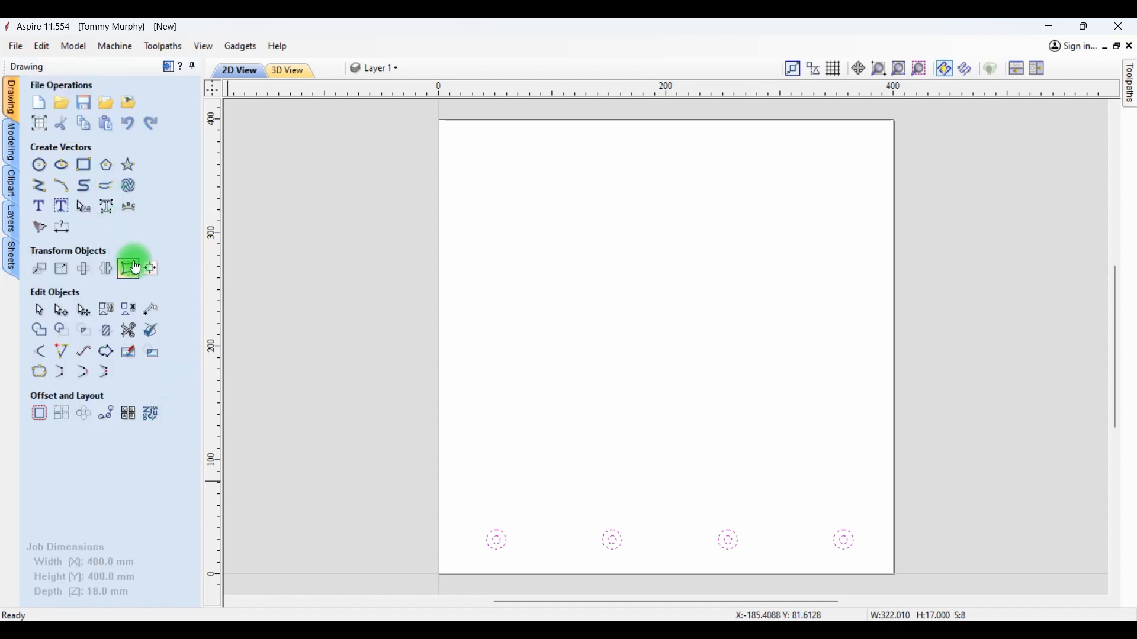
Centre the row of four circle pairs horizontally on the material and deselect it.
left_click(151, 270)
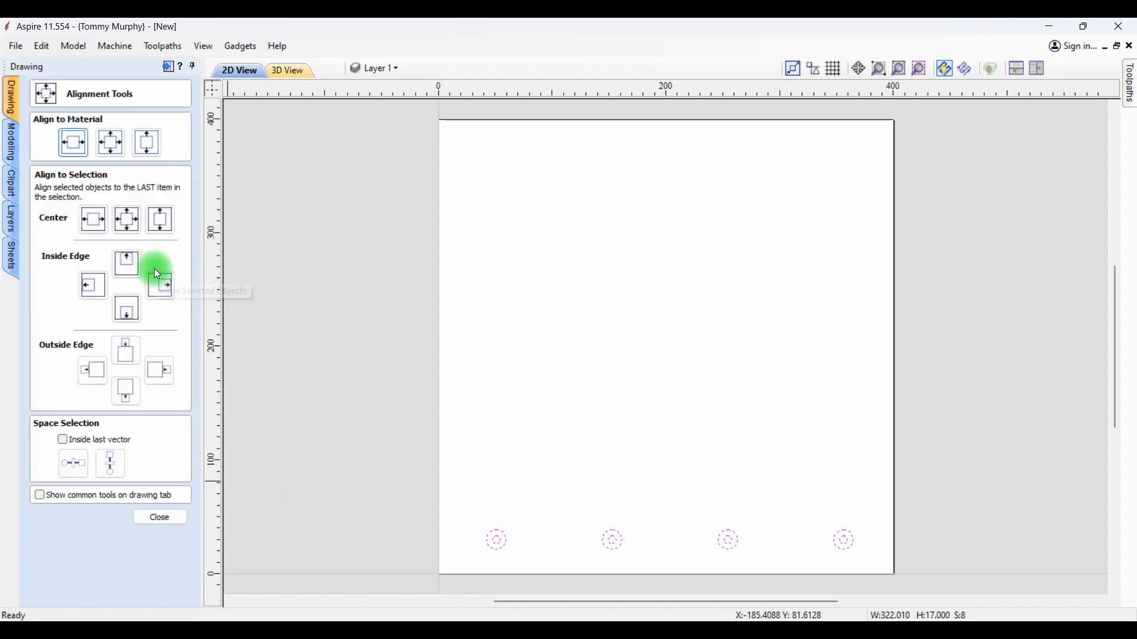
left_click(75, 145)
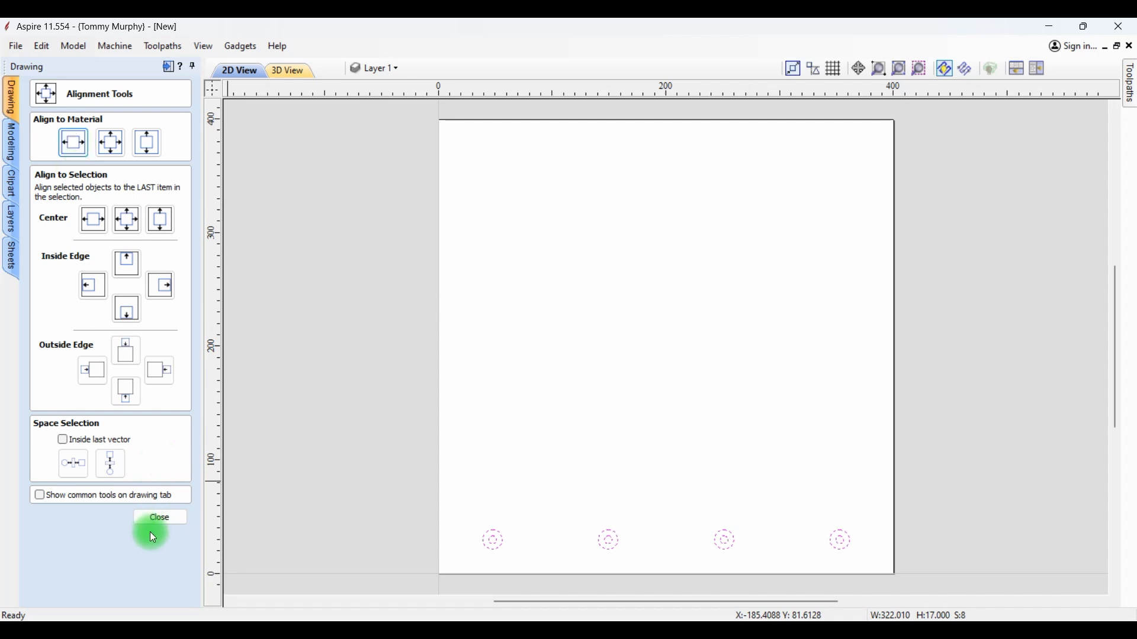
left_click(159, 519)
left_click(386, 556)
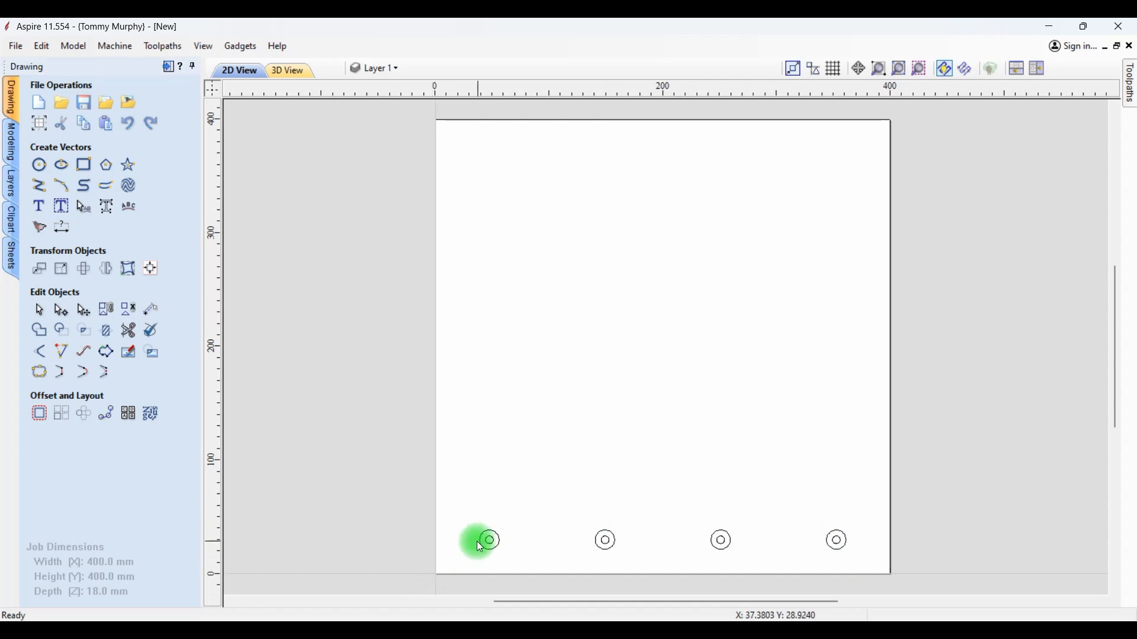
Start a pocket toolpath on the inner circle of the leftmost pair with a cut depth of 19 mm.
left_click(163, 68)
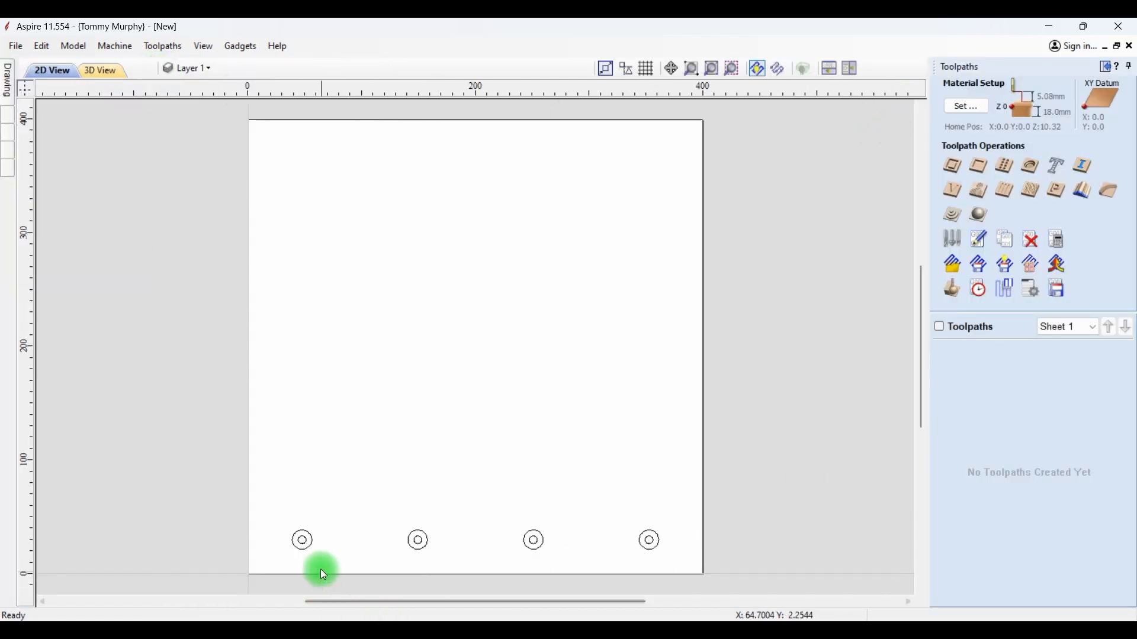
left_click(302, 541)
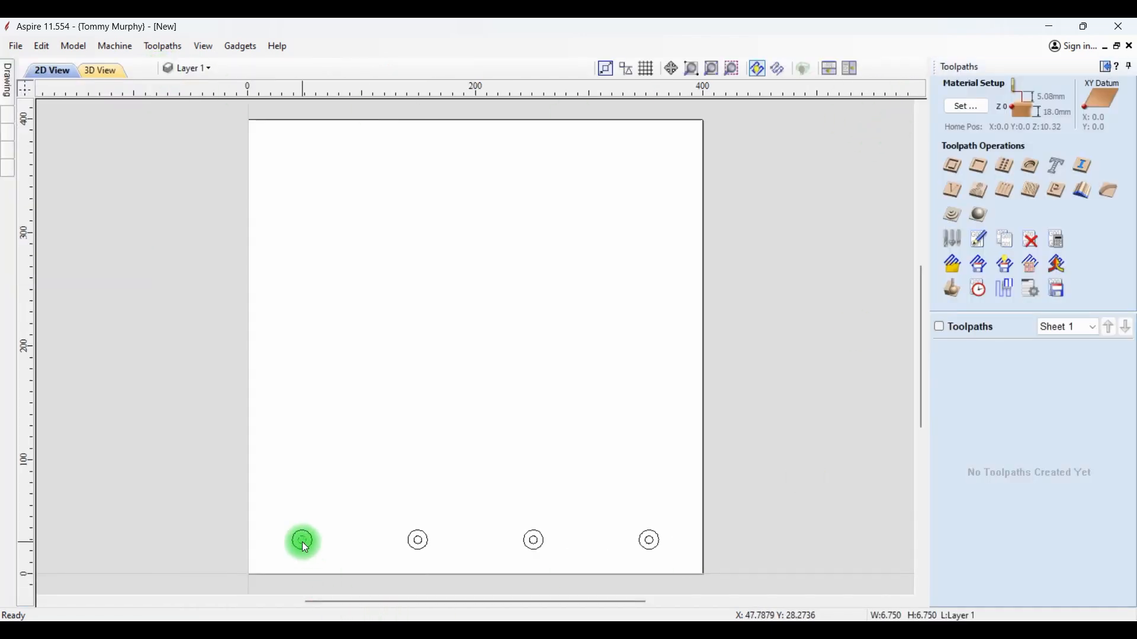
left_click(980, 166)
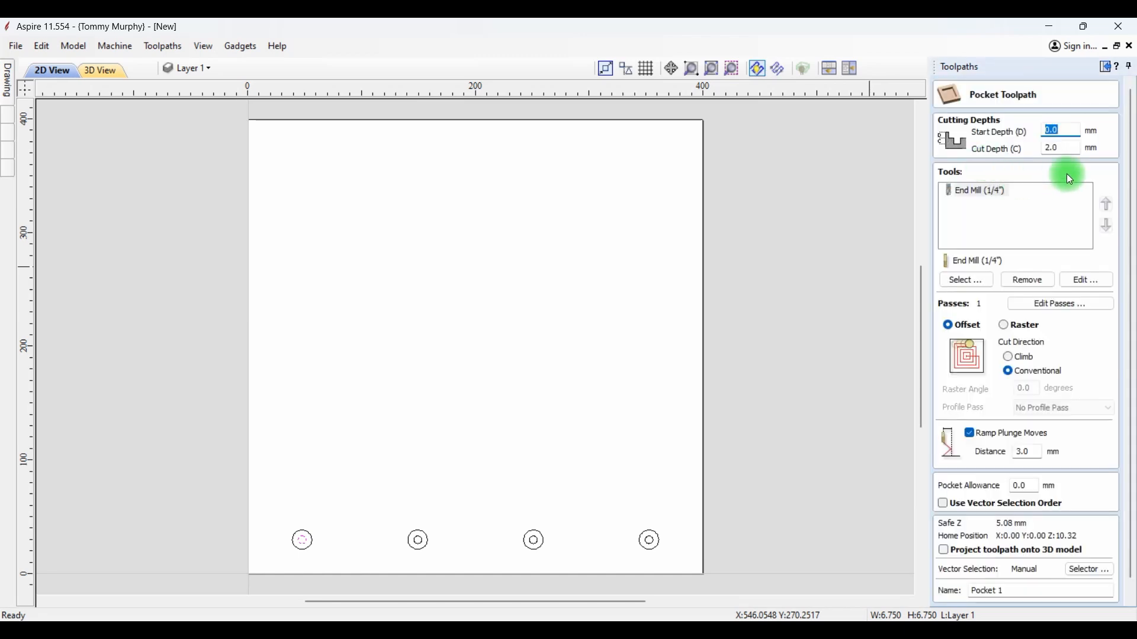
left_click_drag(1062, 148, 1041, 146)
type("19")
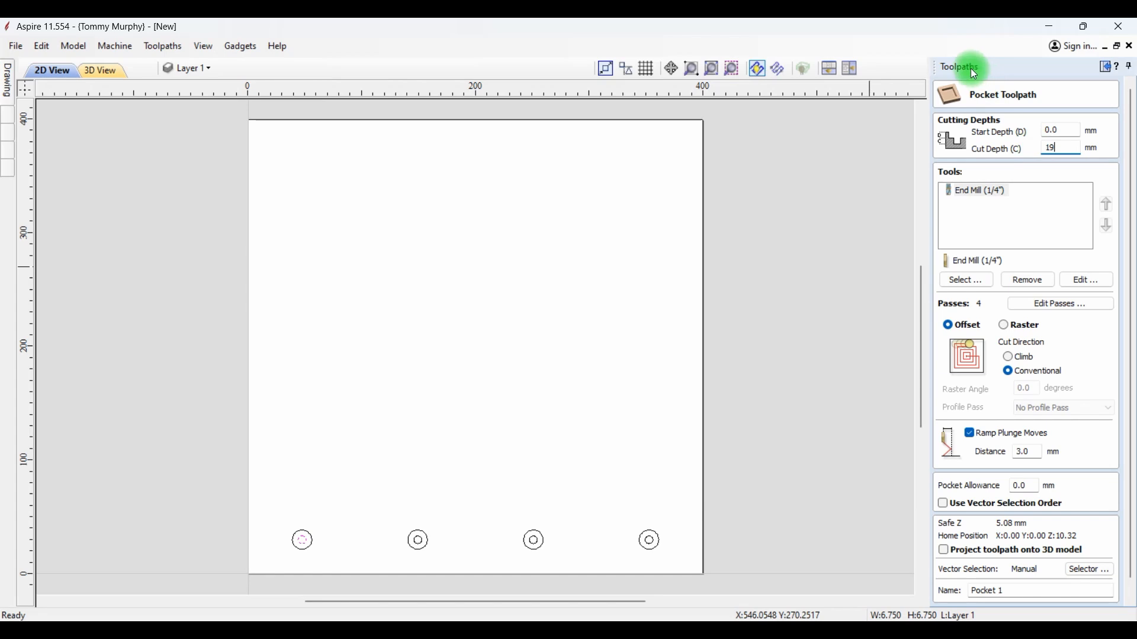
Reduce the 19 mm inner-circle pocket to a single pass and calculate it, accepting the cut through the material.
left_click(1053, 306)
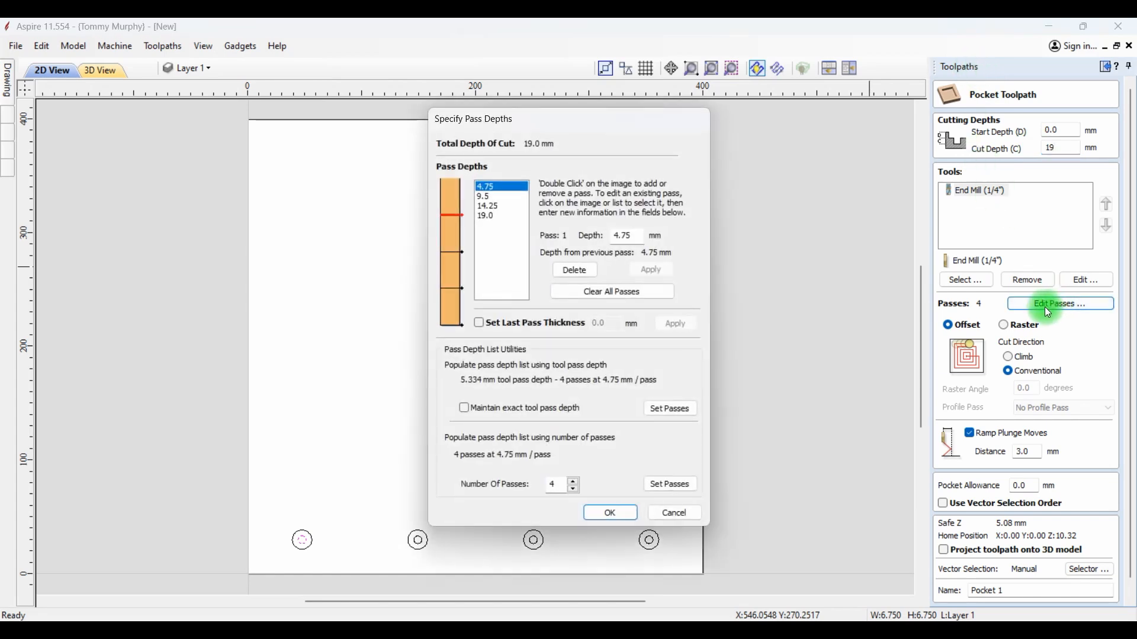
left_click(573, 489)
left_click(573, 489)
left_click(573, 489)
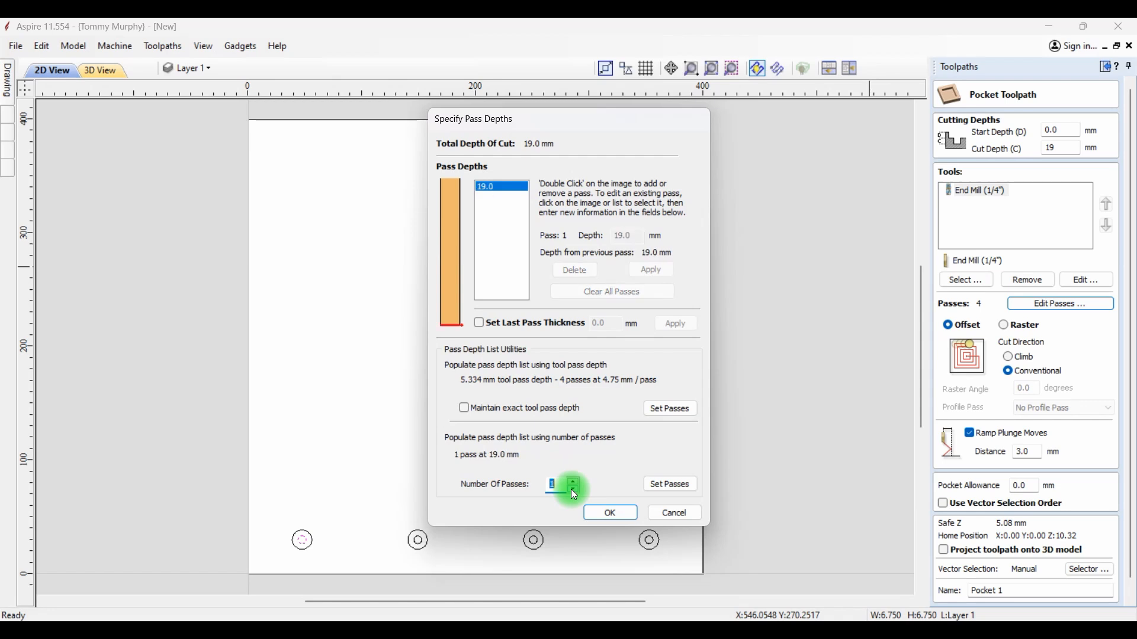
left_click(611, 511)
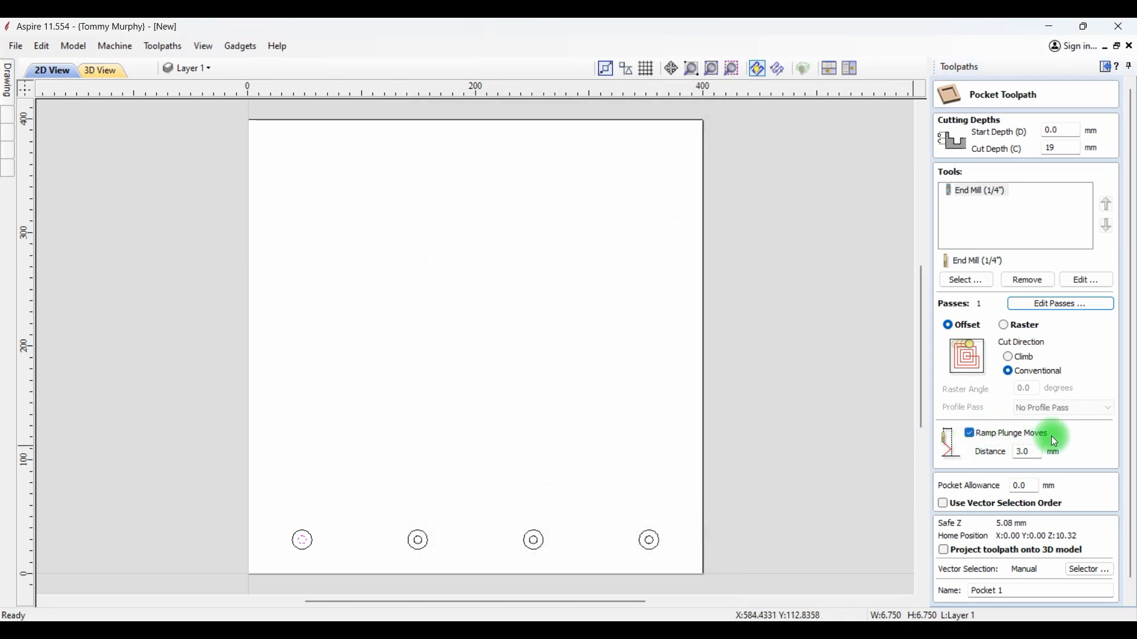
scroll(1057, 475, "down", 1)
left_click(962, 598)
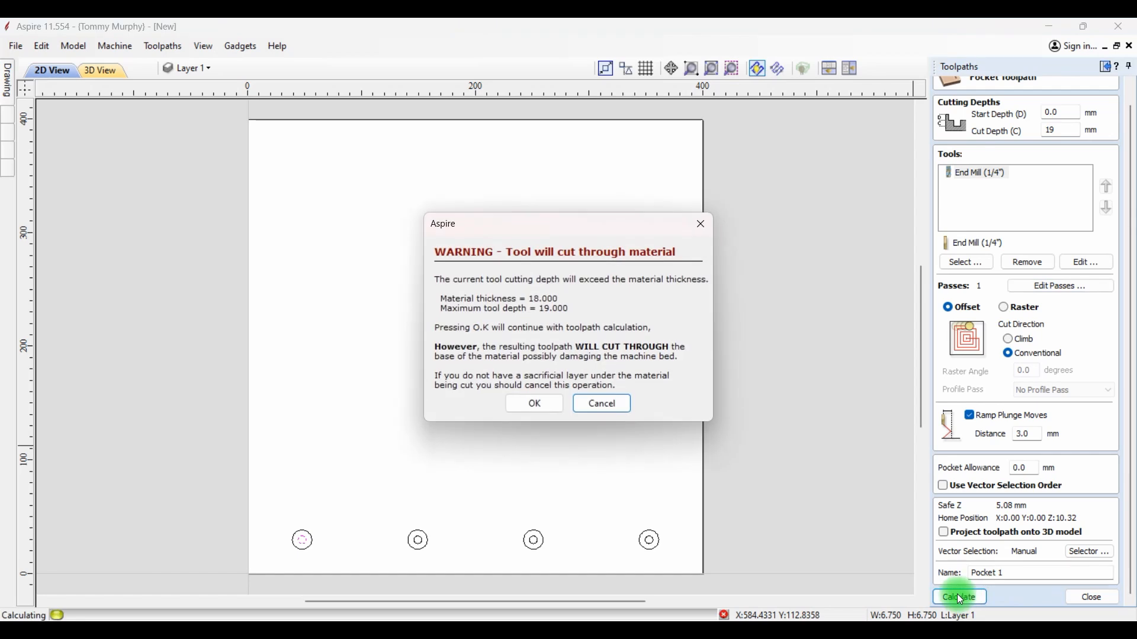
left_click(546, 403)
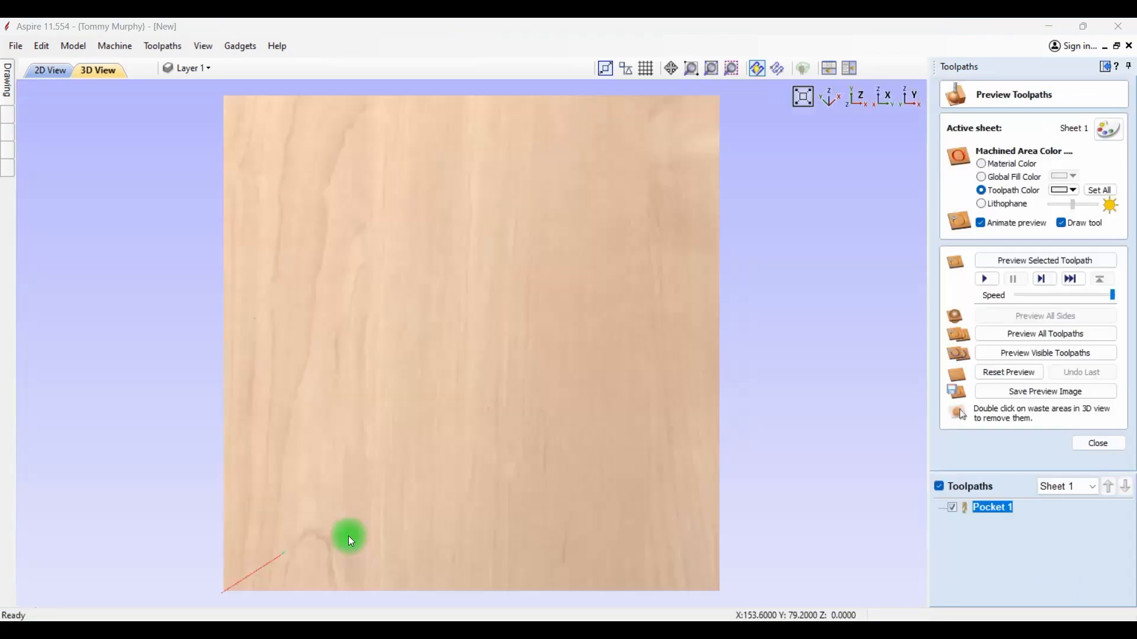
Calculate a pocket toolpath with a cut depth of 2 mm on the outer circle of the leftmost pair.
left_click(33, 69)
left_click(312, 536)
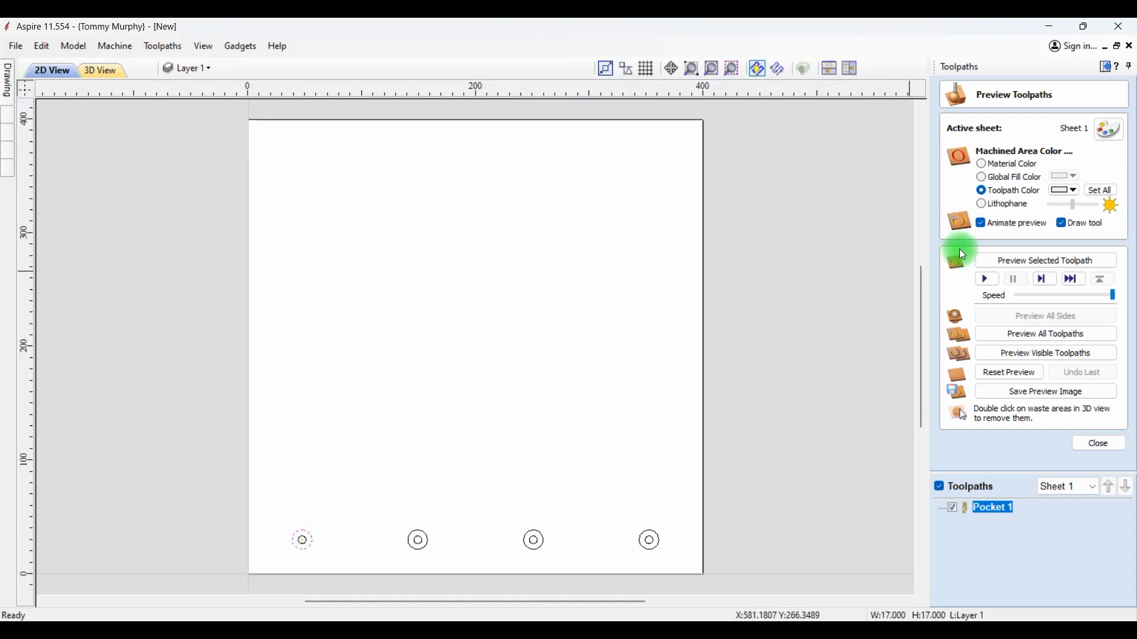
left_click(1099, 444)
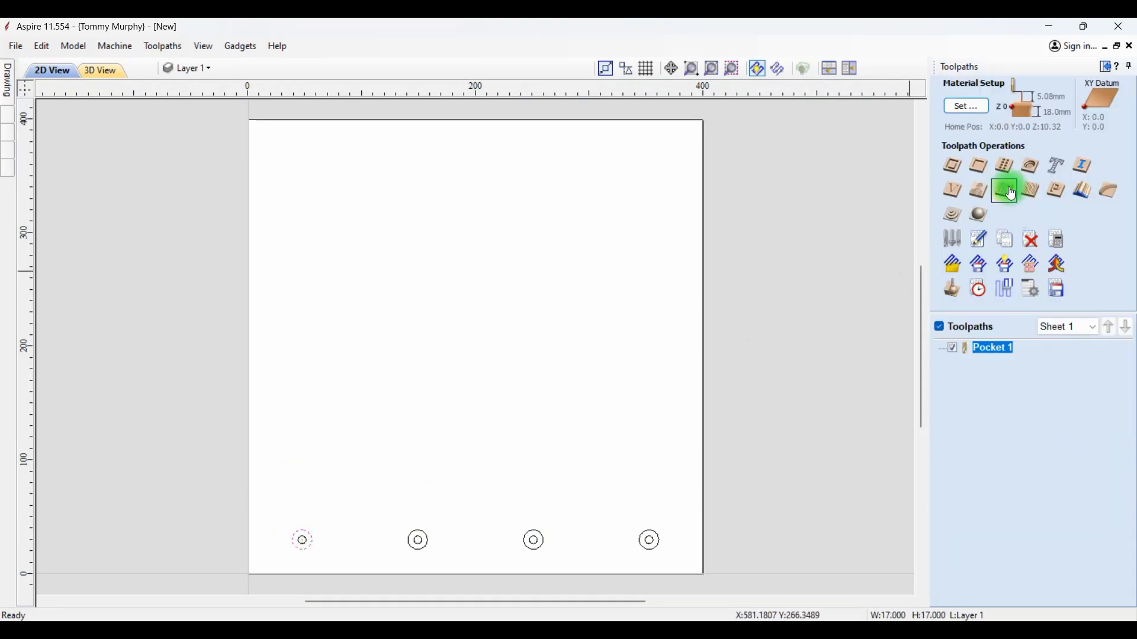
left_click(979, 167)
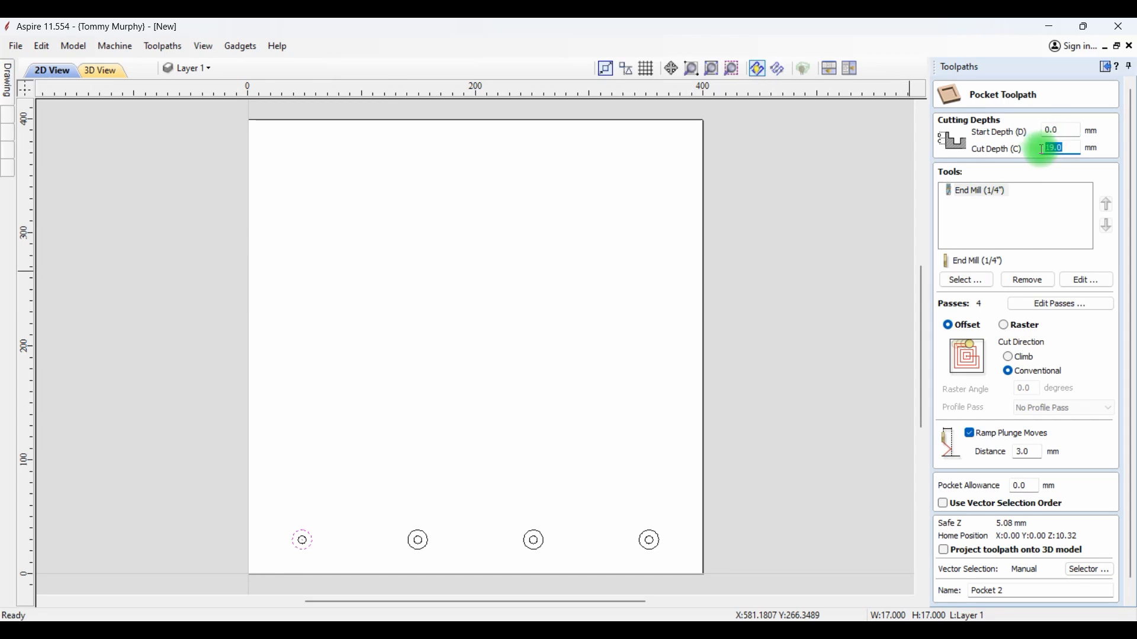
type("2")
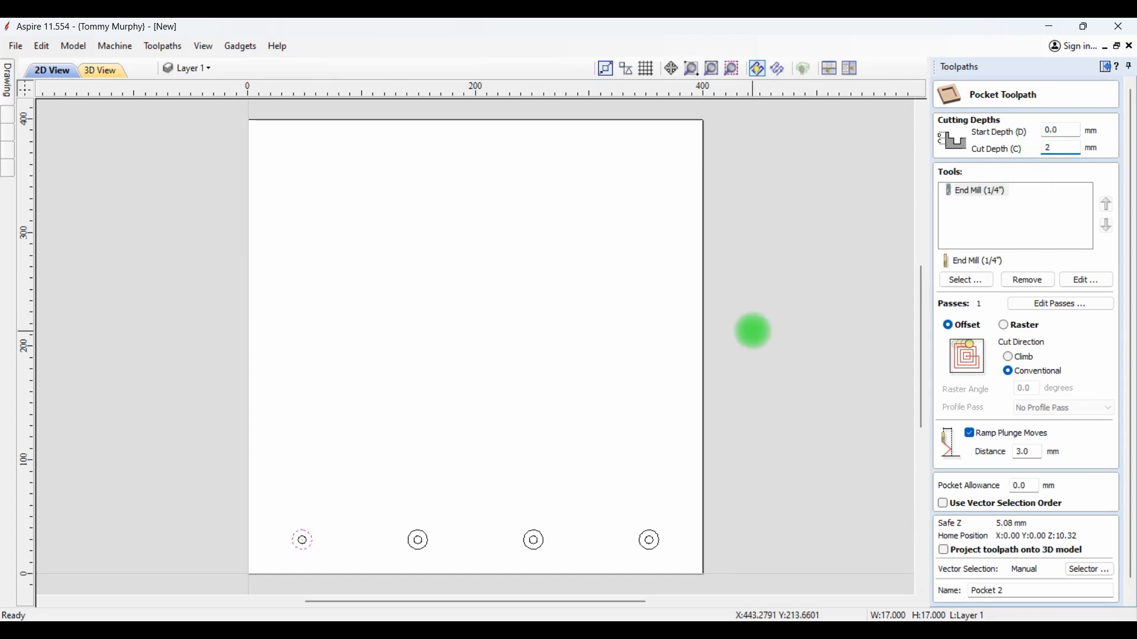
scroll(1047, 456, "down", 1)
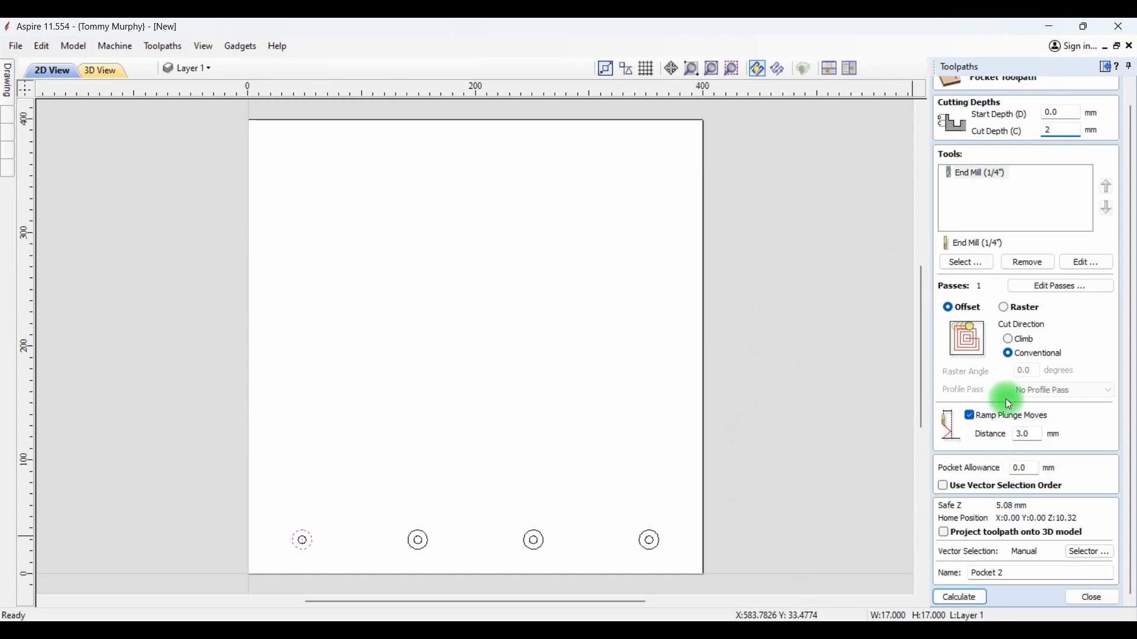
left_click(959, 598)
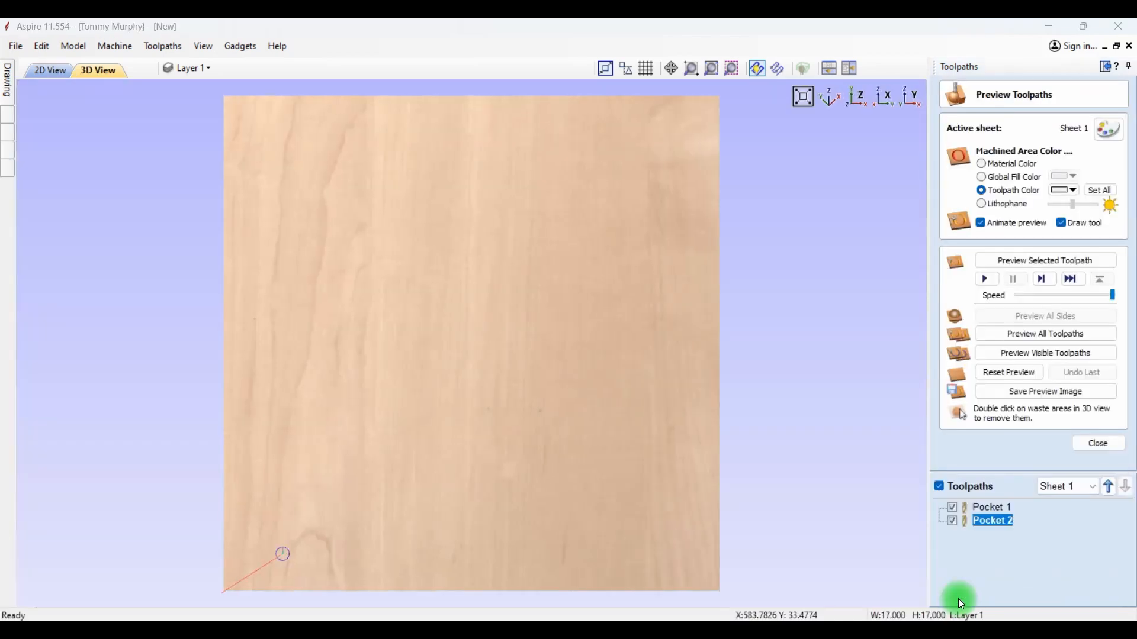
left_click(1083, 439)
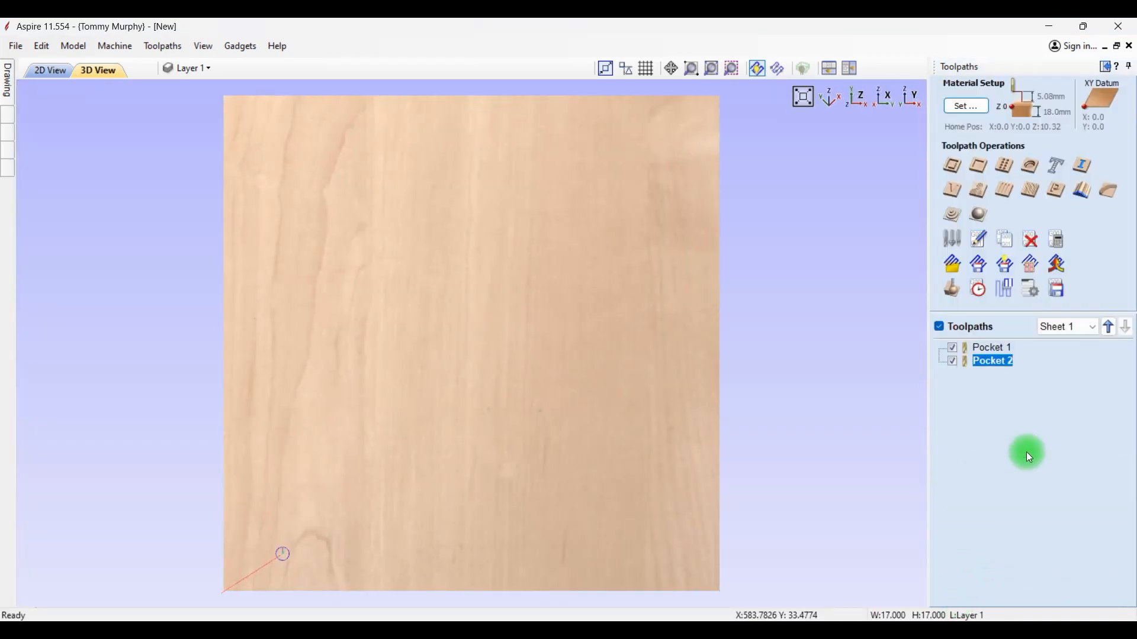
Calculate an array copy toolpath of both pockets with 1 row and 4 columns.
left_click(1031, 264)
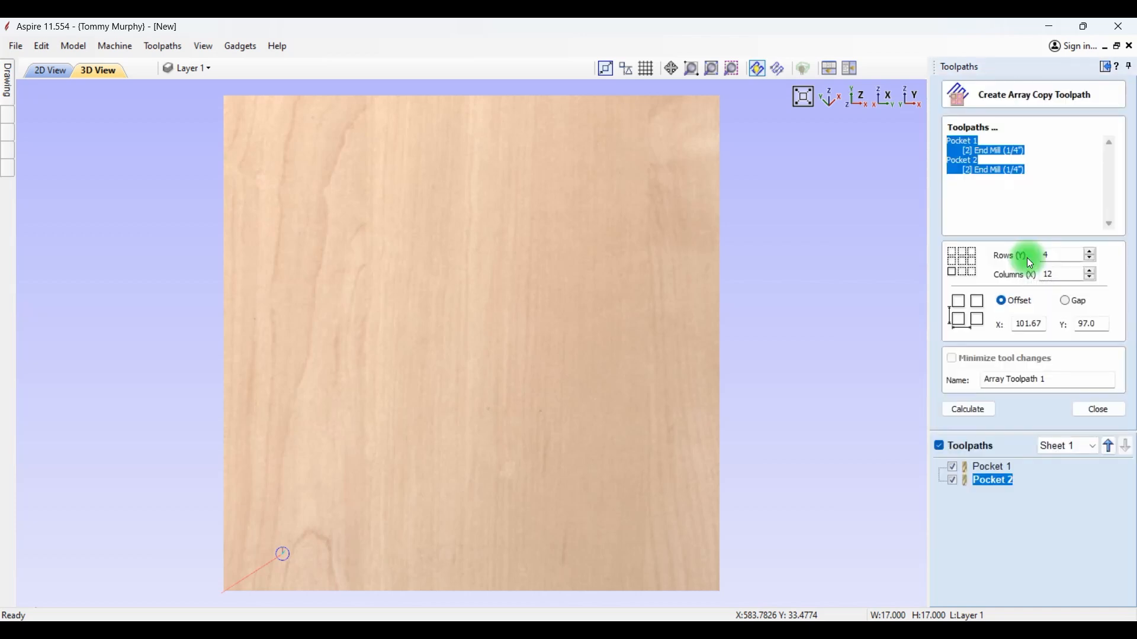
double_click(1051, 255)
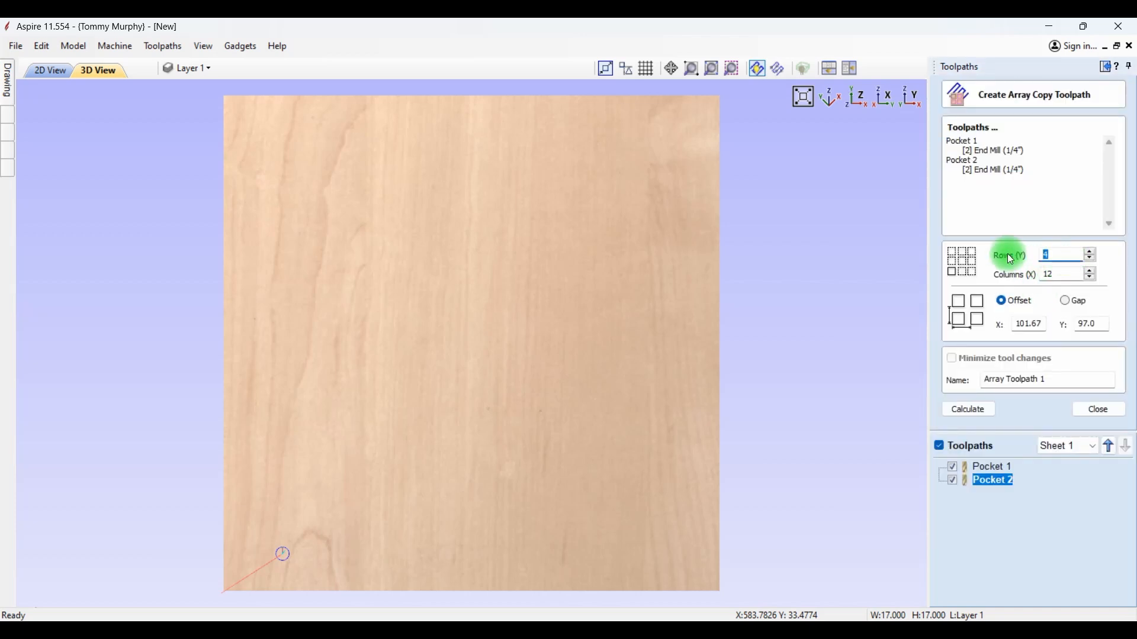
type("1")
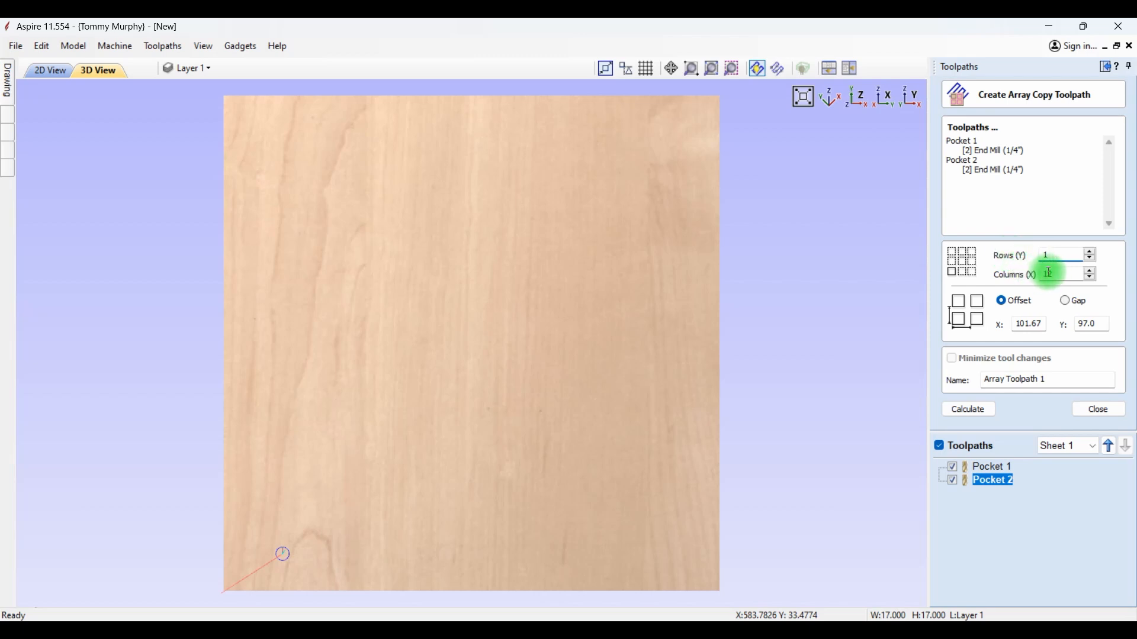
left_click_drag(1056, 274, 1032, 275)
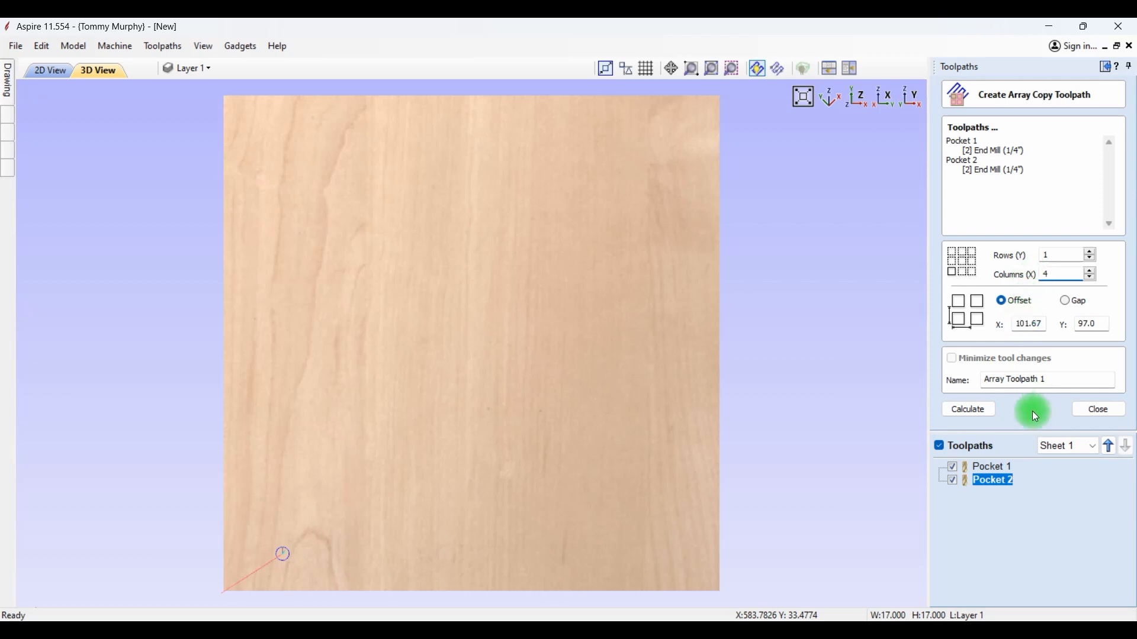
left_click(967, 411)
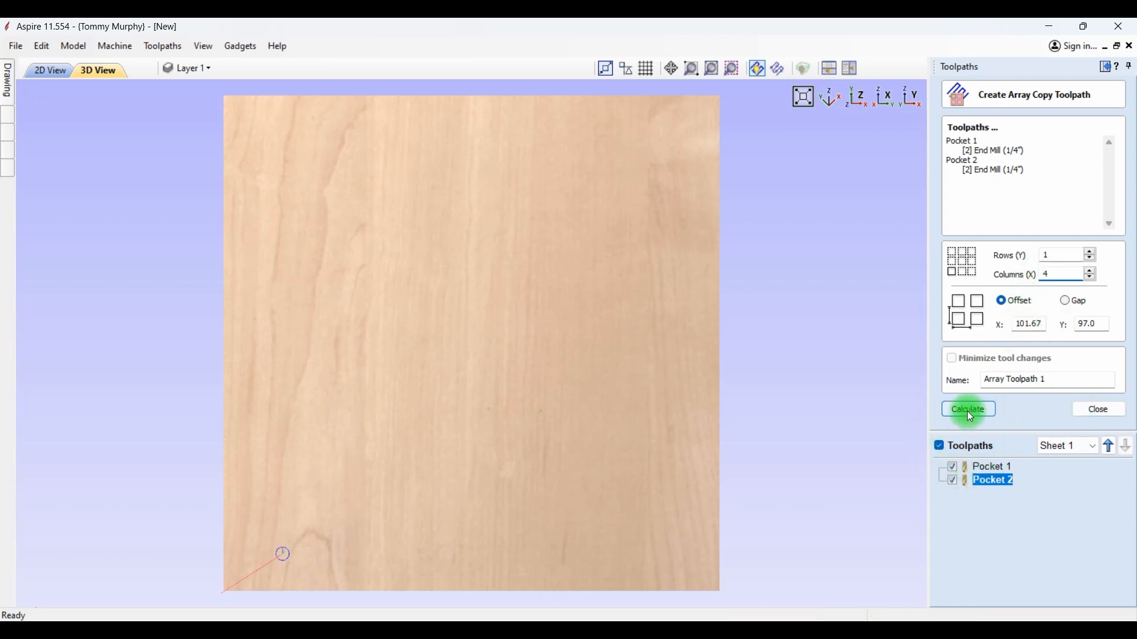
Finish the array copy toolpath and preview its machining on the row of four circle pairs.
left_click(689, 524)
left_click(1005, 535)
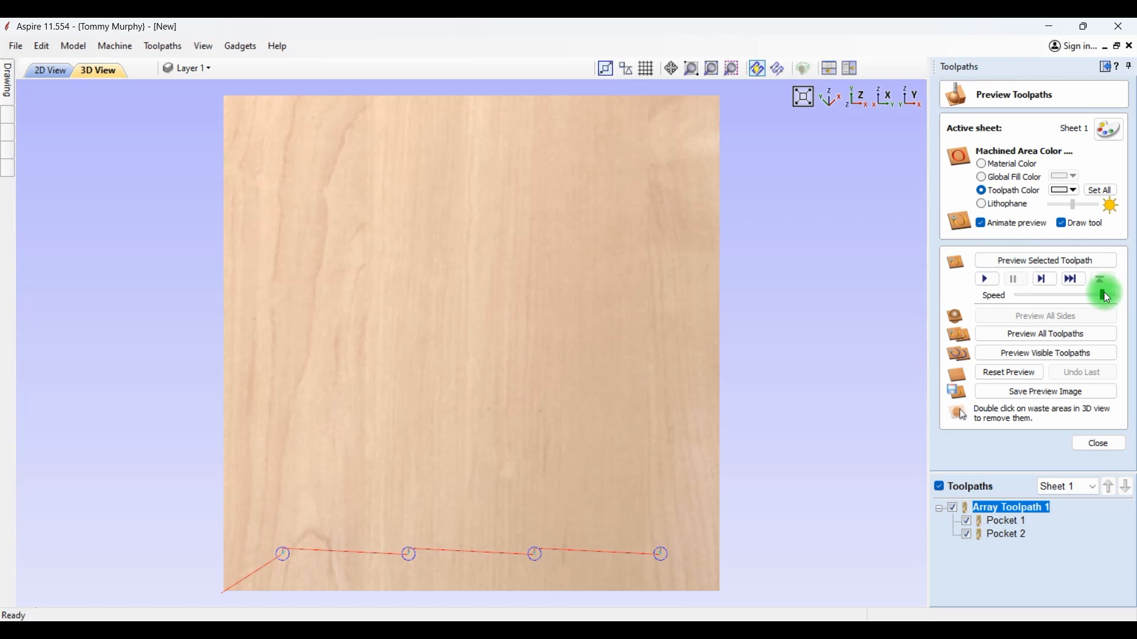
left_click(1017, 258)
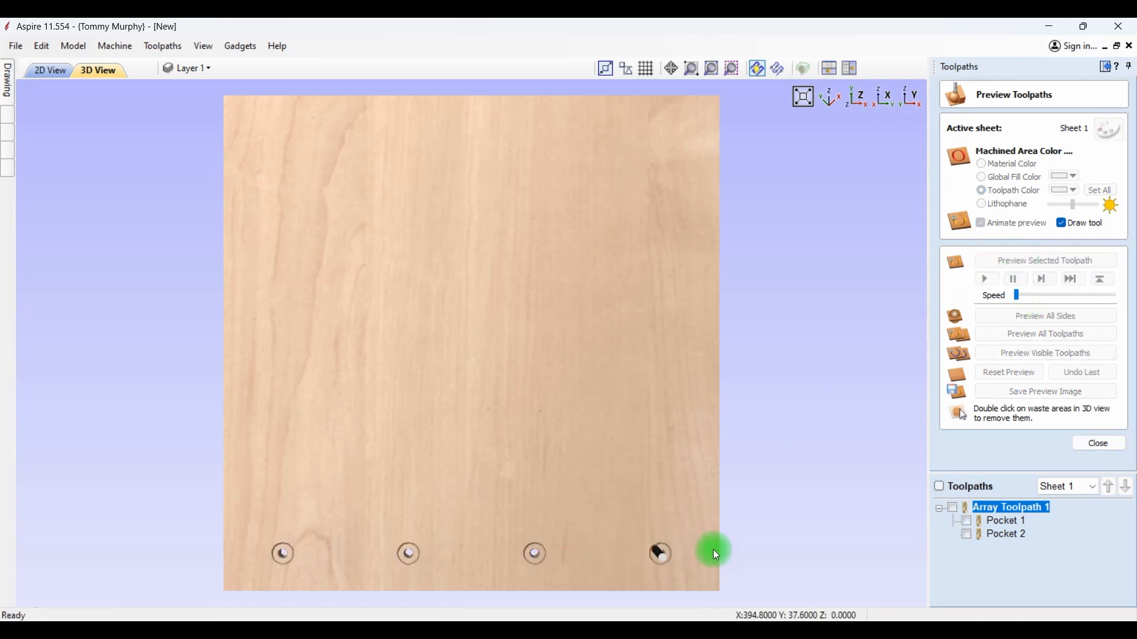
left_click(1086, 446)
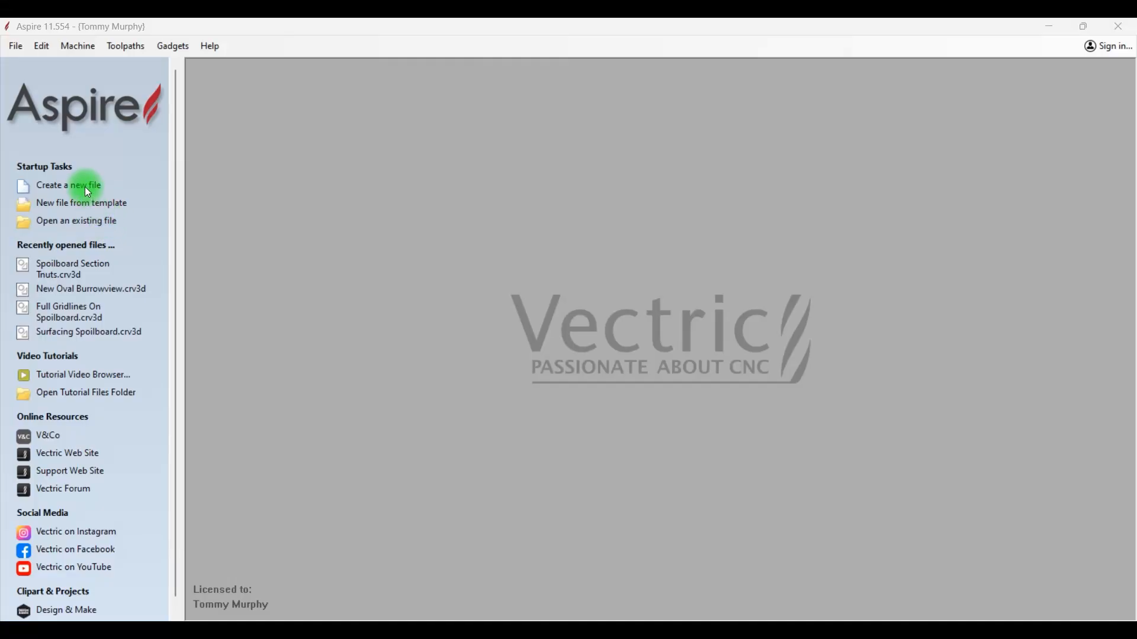
Create a new job 1240 mm wide and 1220 mm high with the XY datum at the centre.
left_click(87, 188)
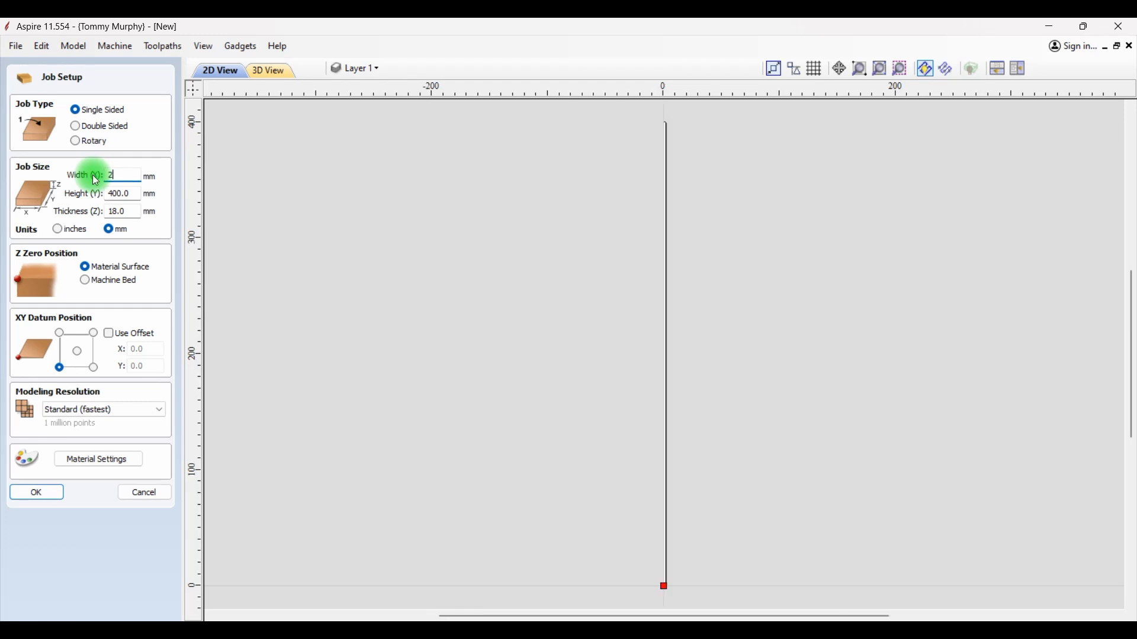
key("BackSpace")
type("1240")
left_click(121, 195)
left_click_drag(122, 199, 102, 206)
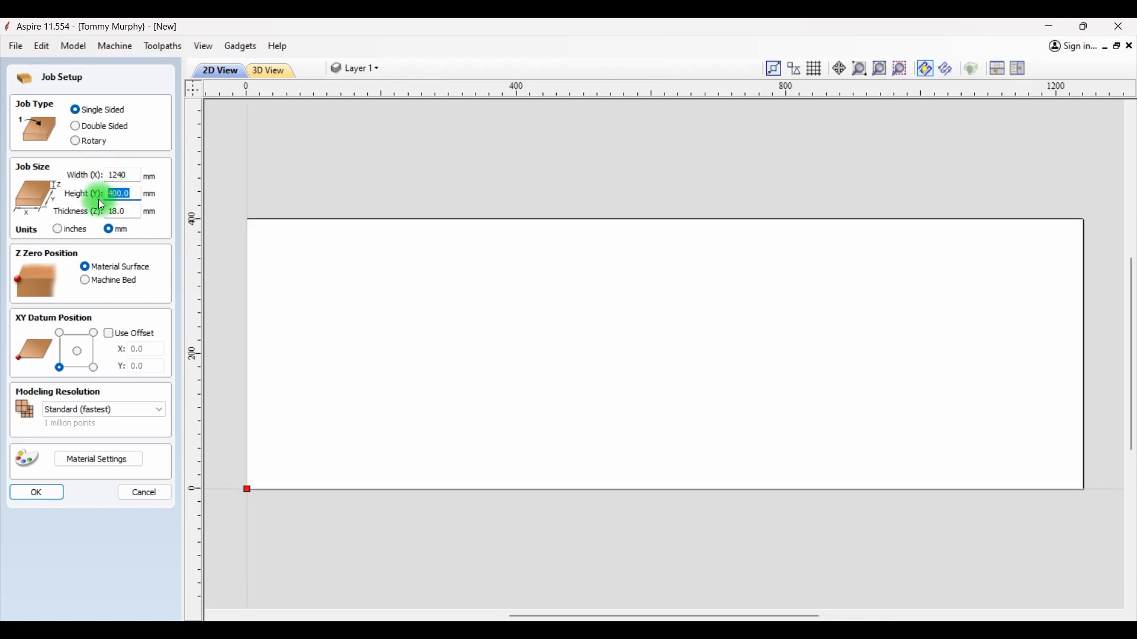
type("1220")
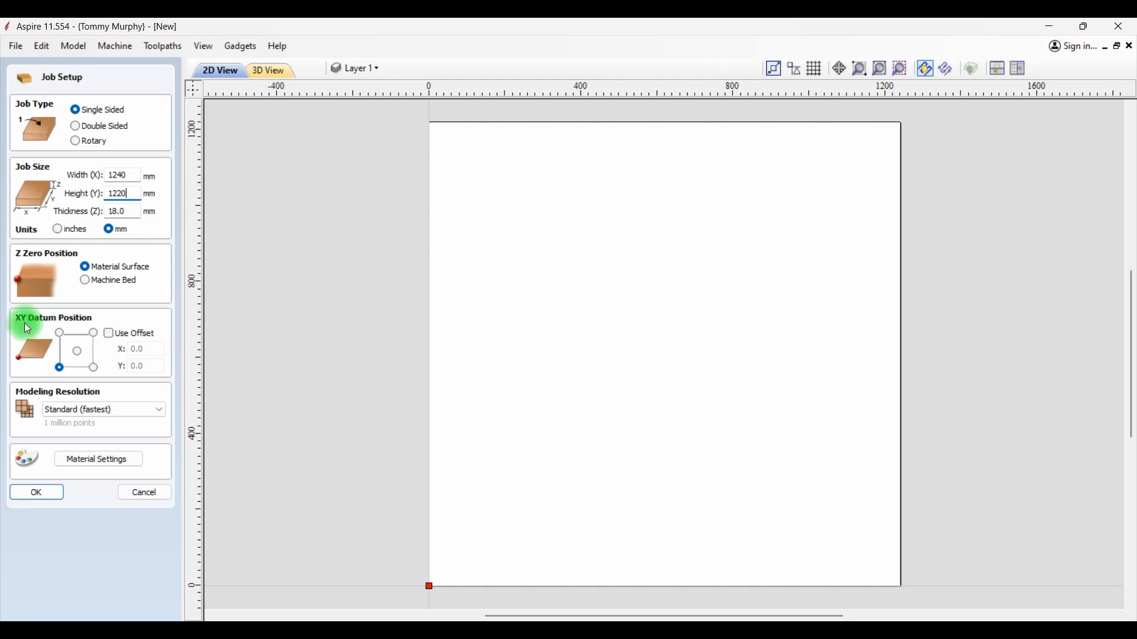
left_click(78, 353)
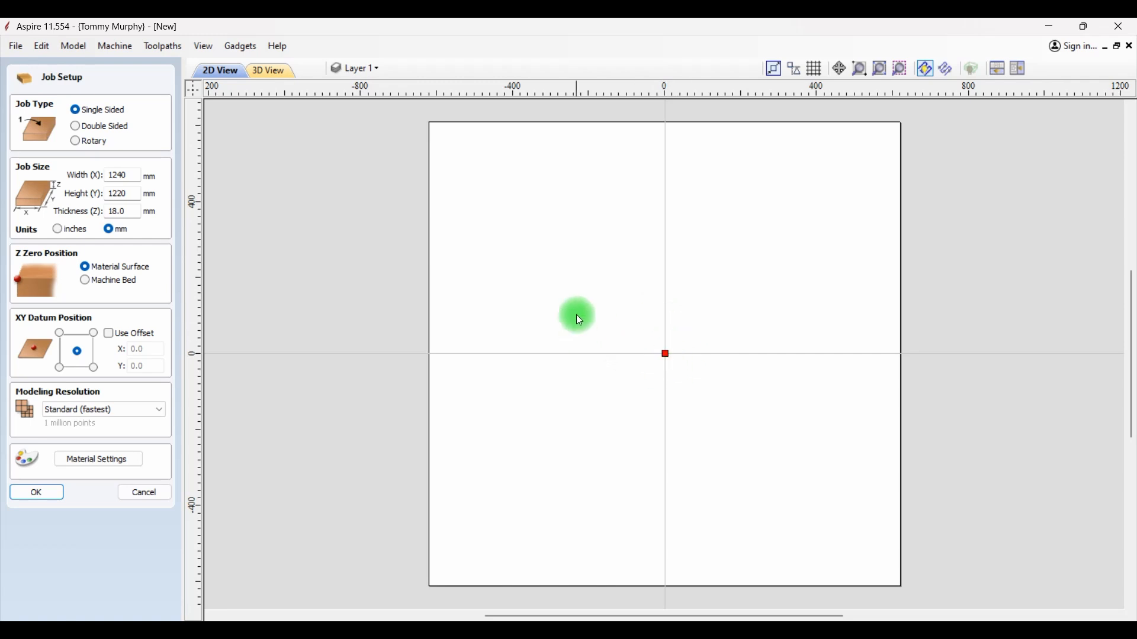
left_click(36, 494)
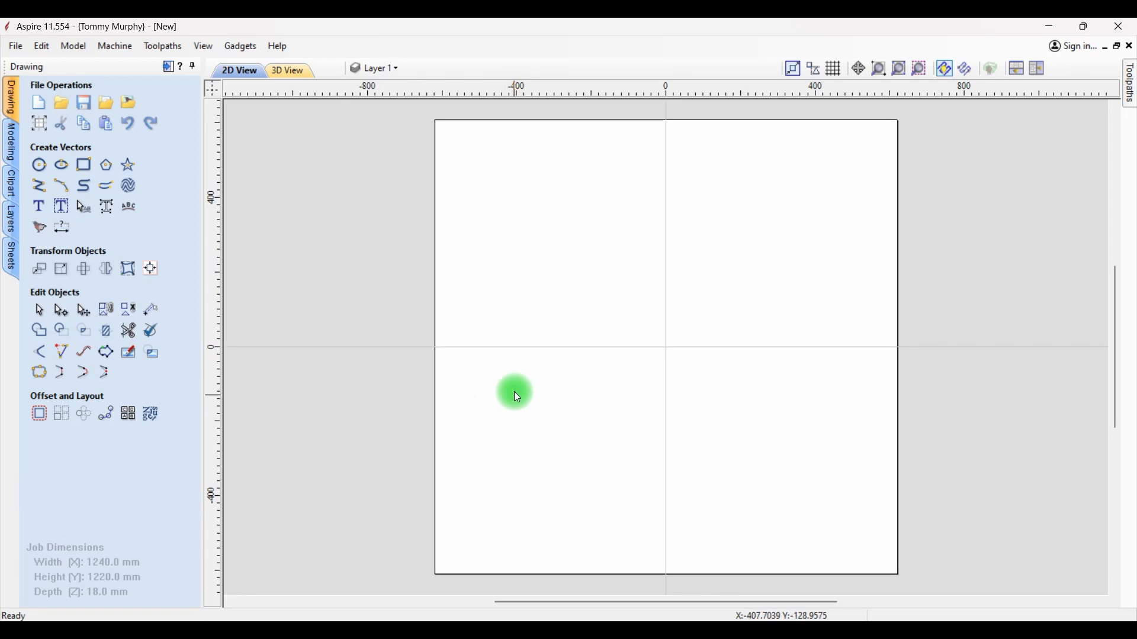
Draw a square-cornered 1240 × 1220 mm rectangle and centre it on the material.
left_click(84, 166)
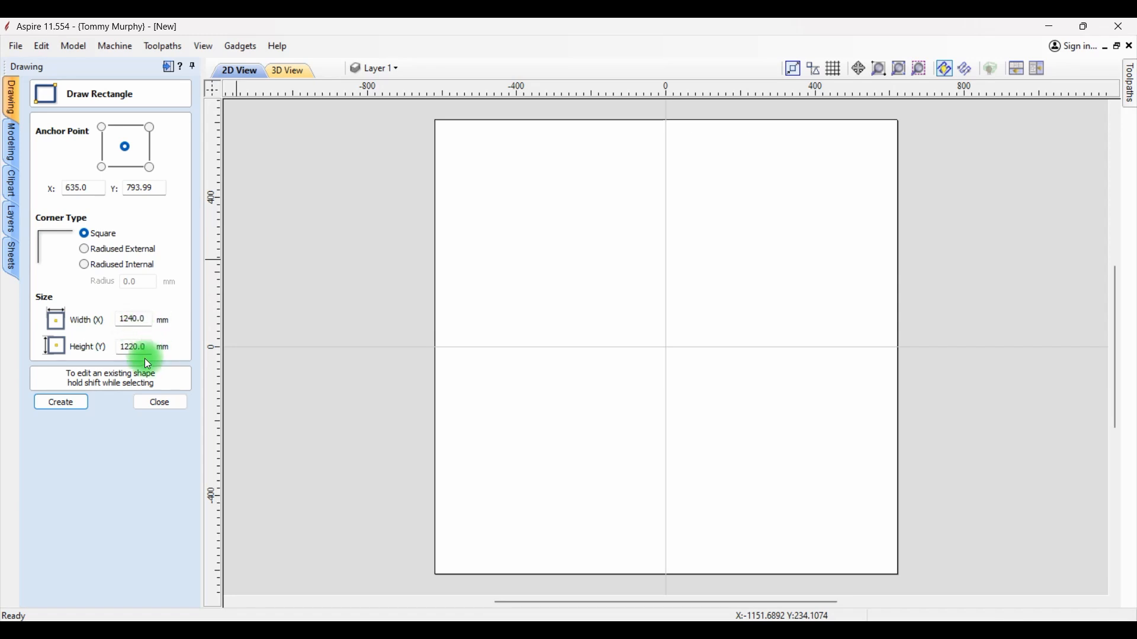
left_click(65, 404)
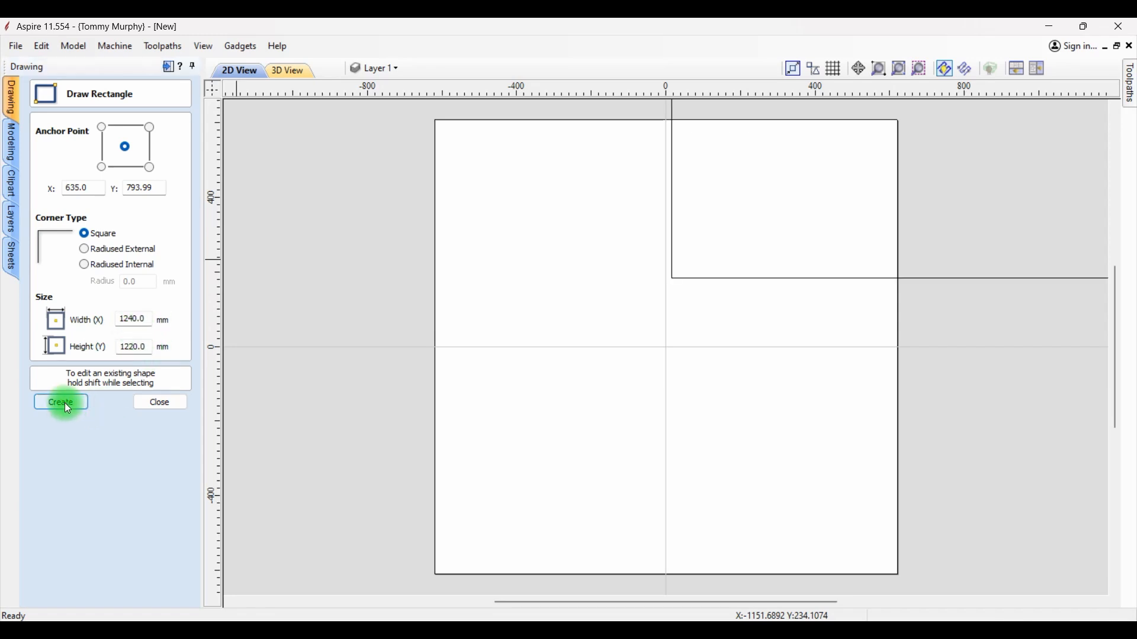
left_click(152, 402)
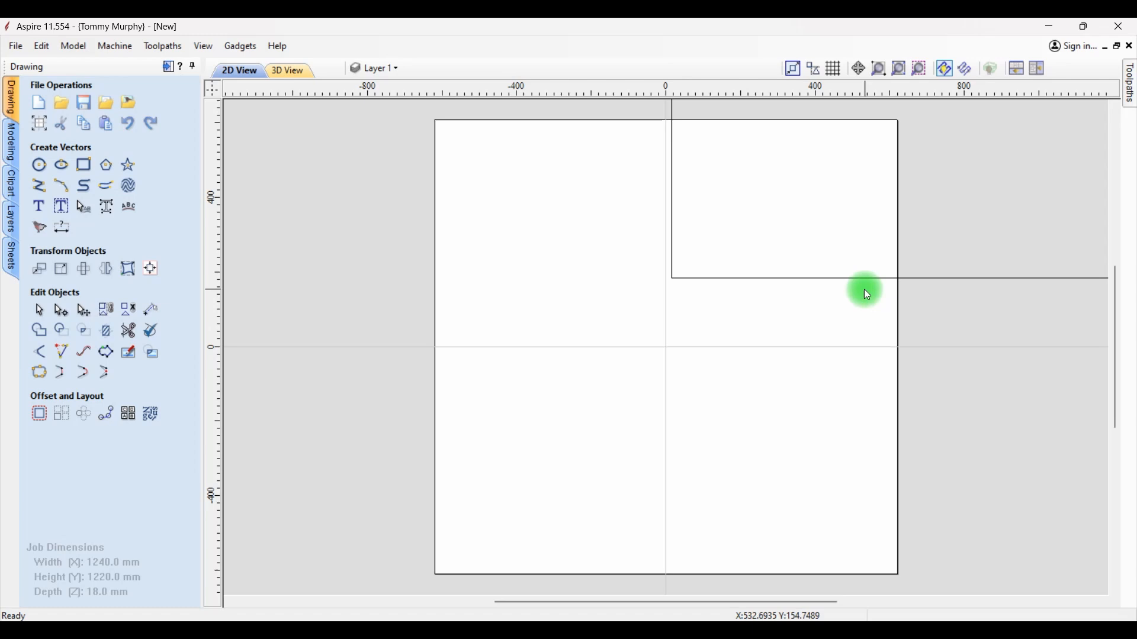
left_click(921, 279)
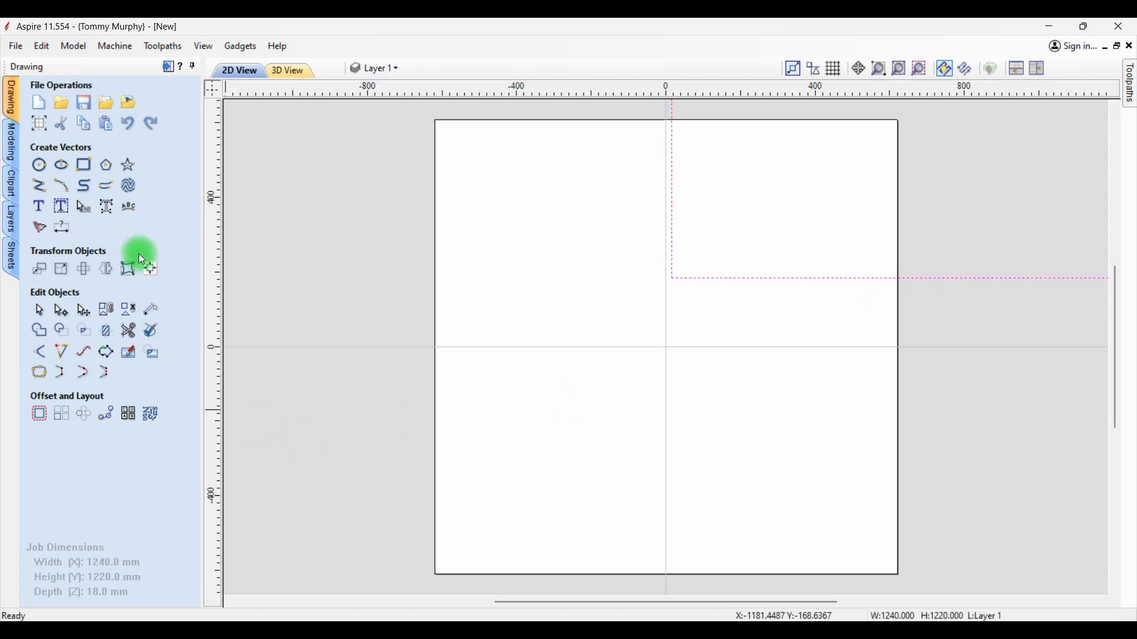
left_click(151, 269)
left_click(113, 145)
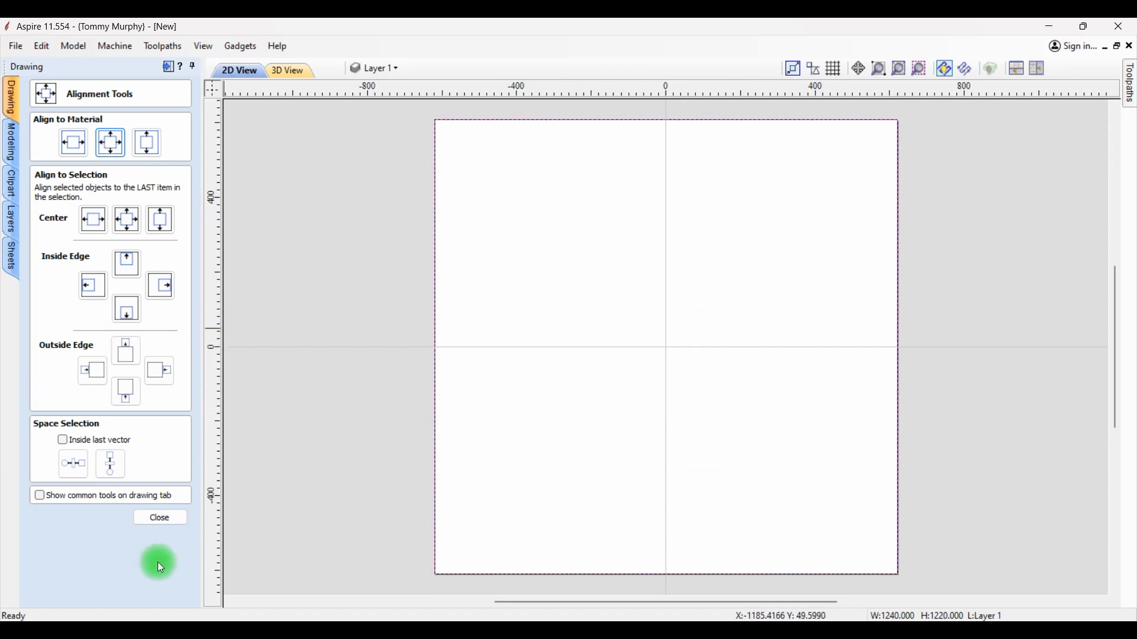
left_click(160, 519)
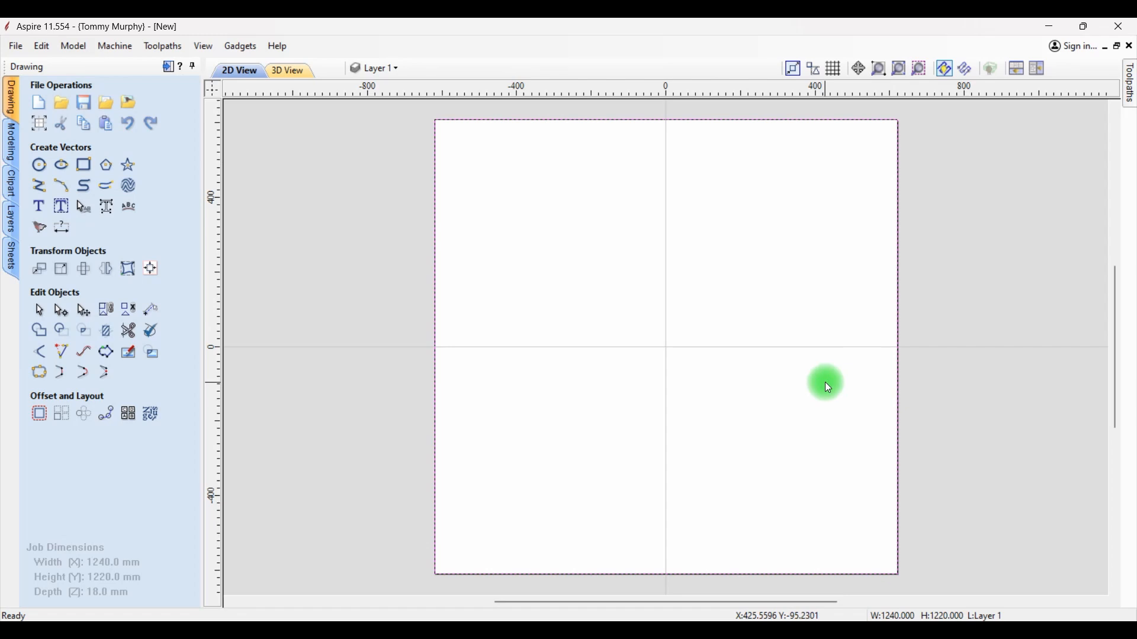
Set up a pocket toolpath on the rectangle with a 0.25 mm cut depth and the Surfacing Bit 1-1/8 as its only tool.
left_click(168, 65)
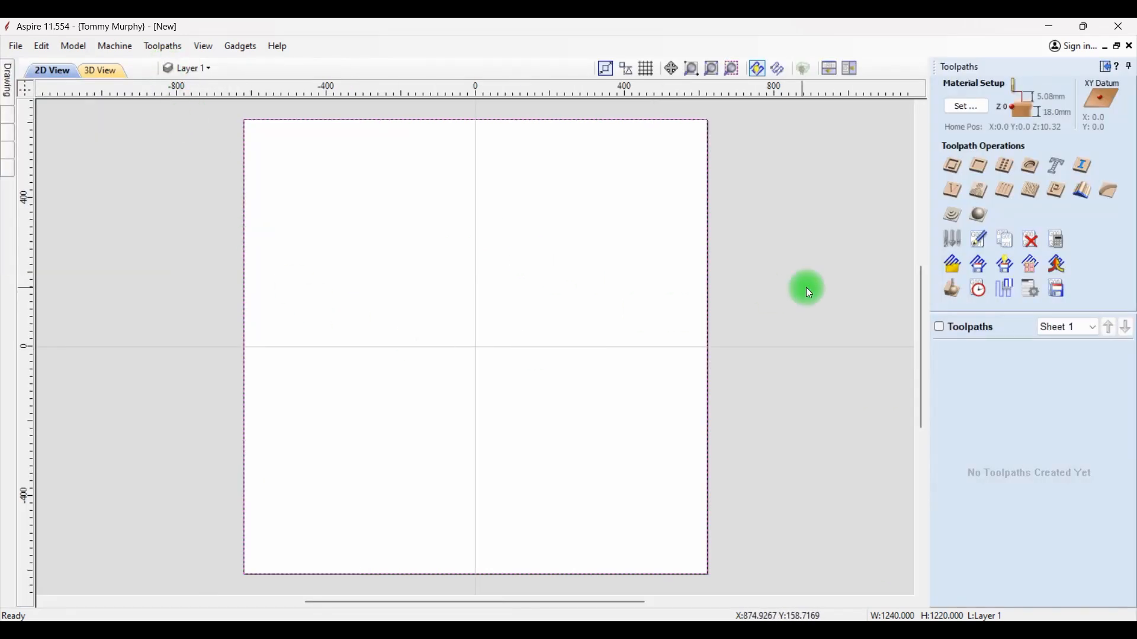
left_click(982, 172)
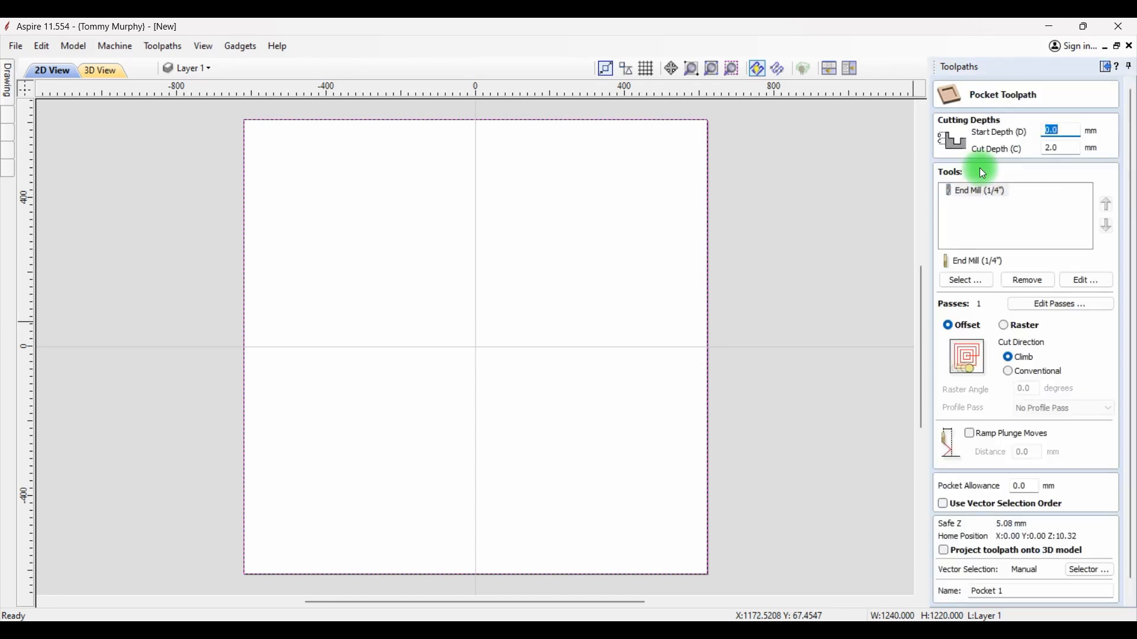
left_click(1069, 149)
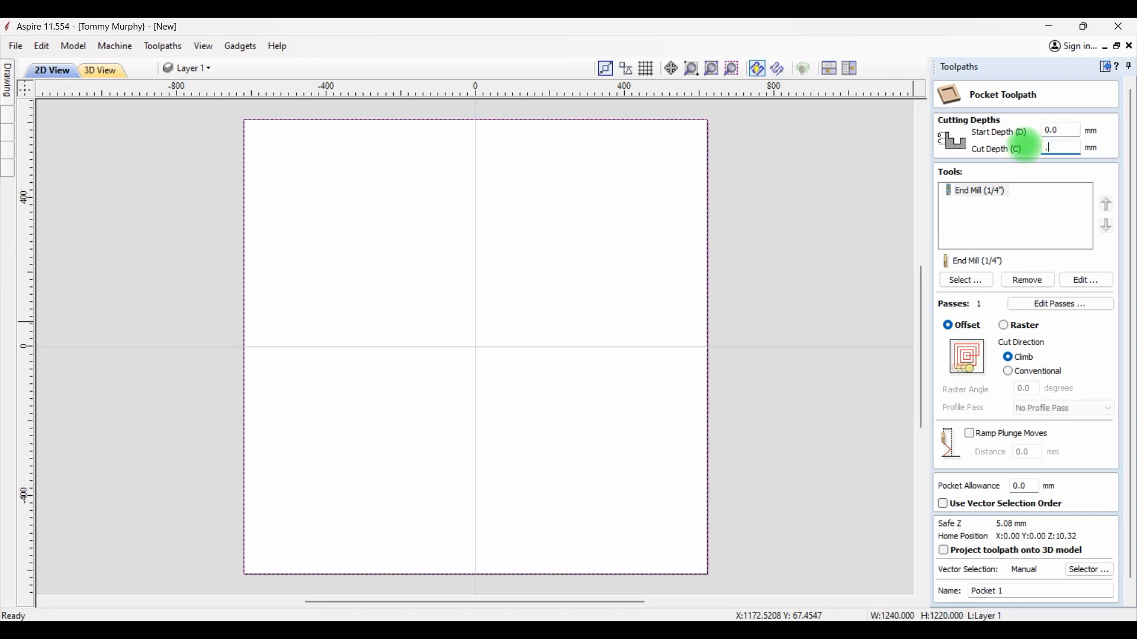
type(".25")
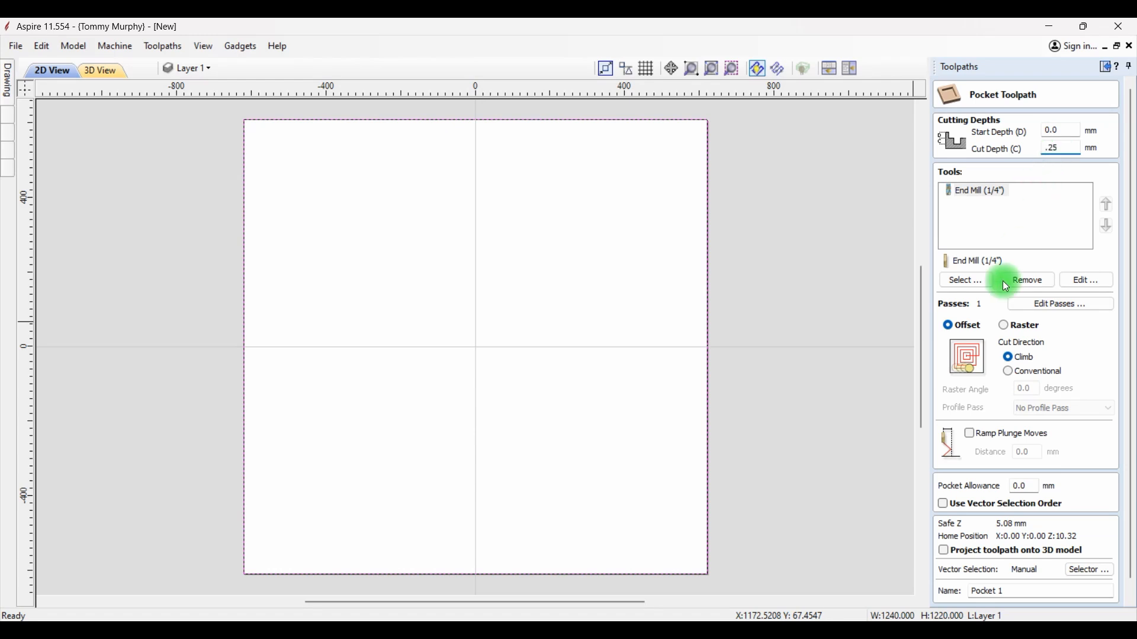
left_click(1021, 277)
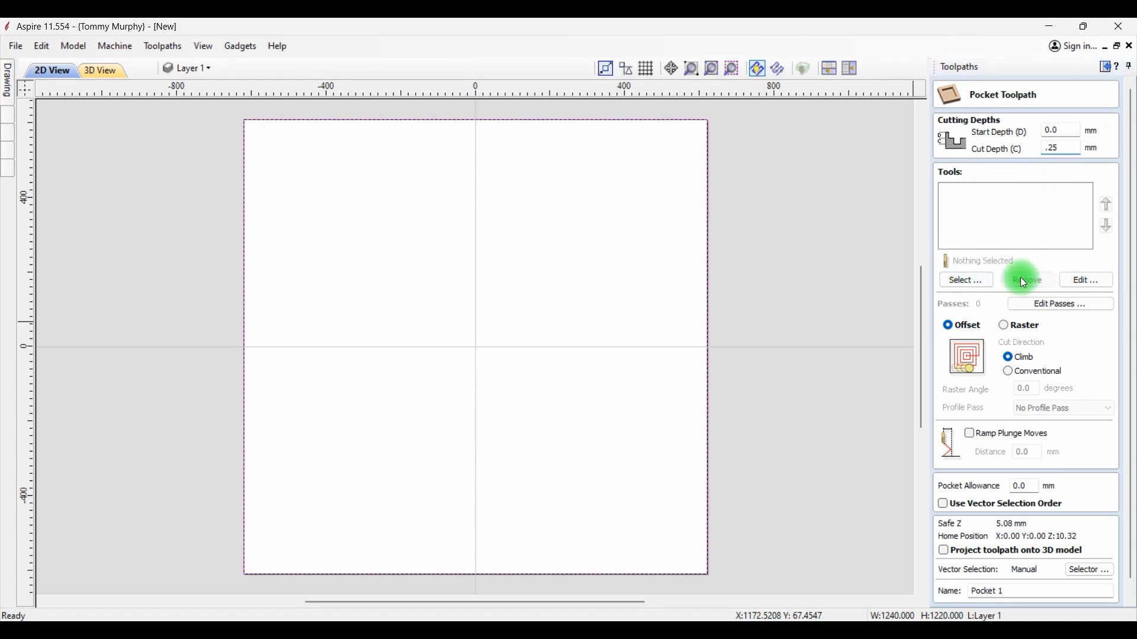
left_click(970, 283)
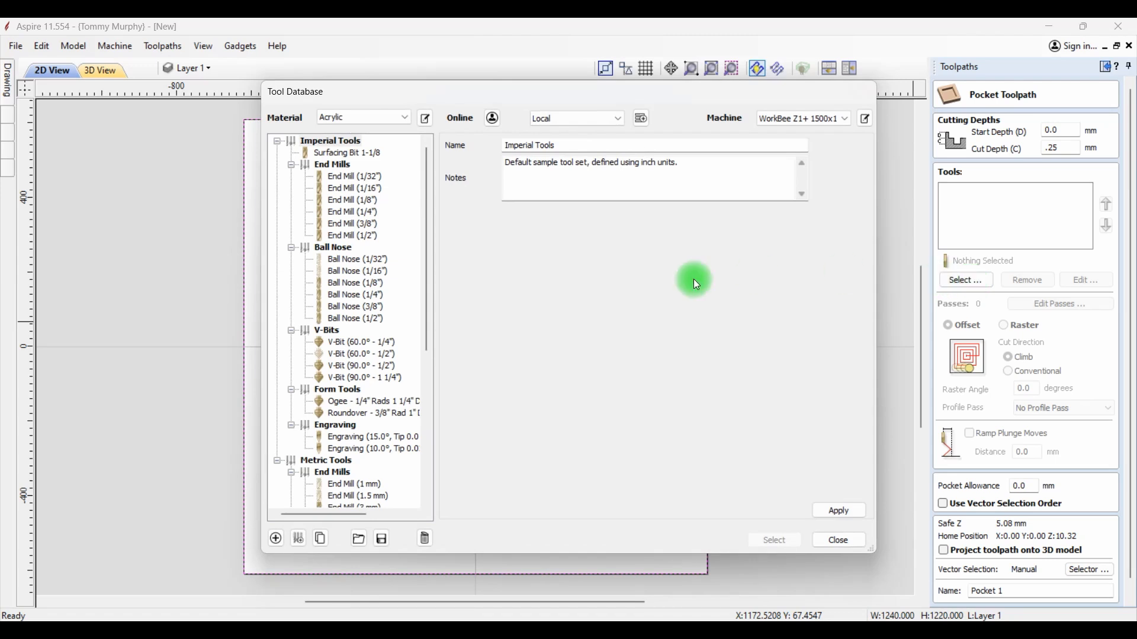
double_click(342, 155)
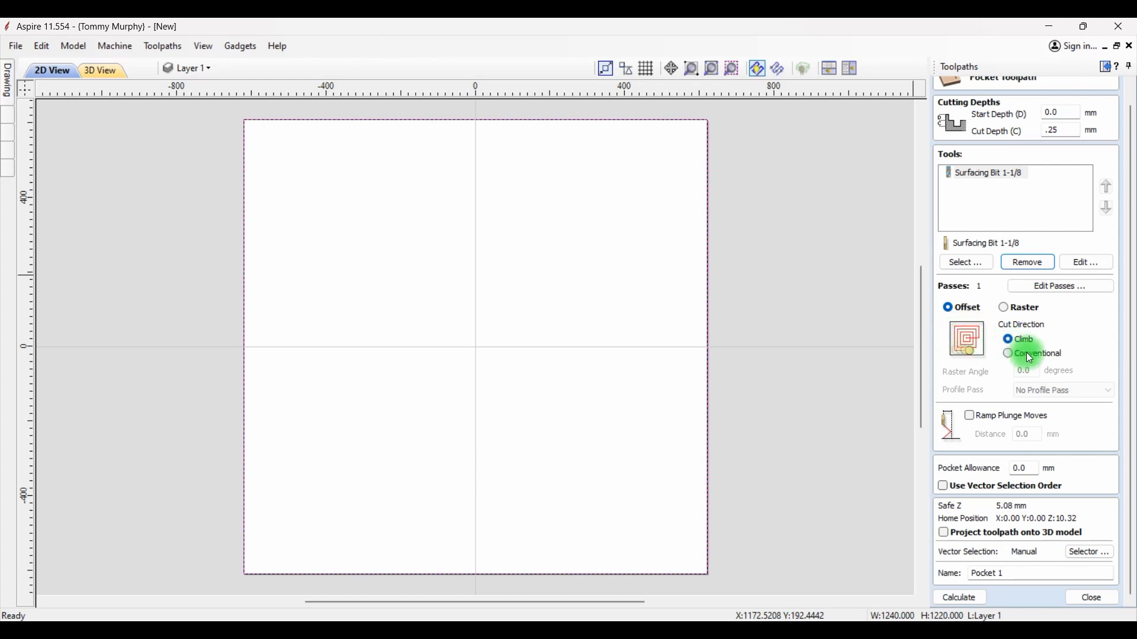
Calculate the surfacing pocket with a conventional cut direction and preview its machining.
left_click(1008, 354)
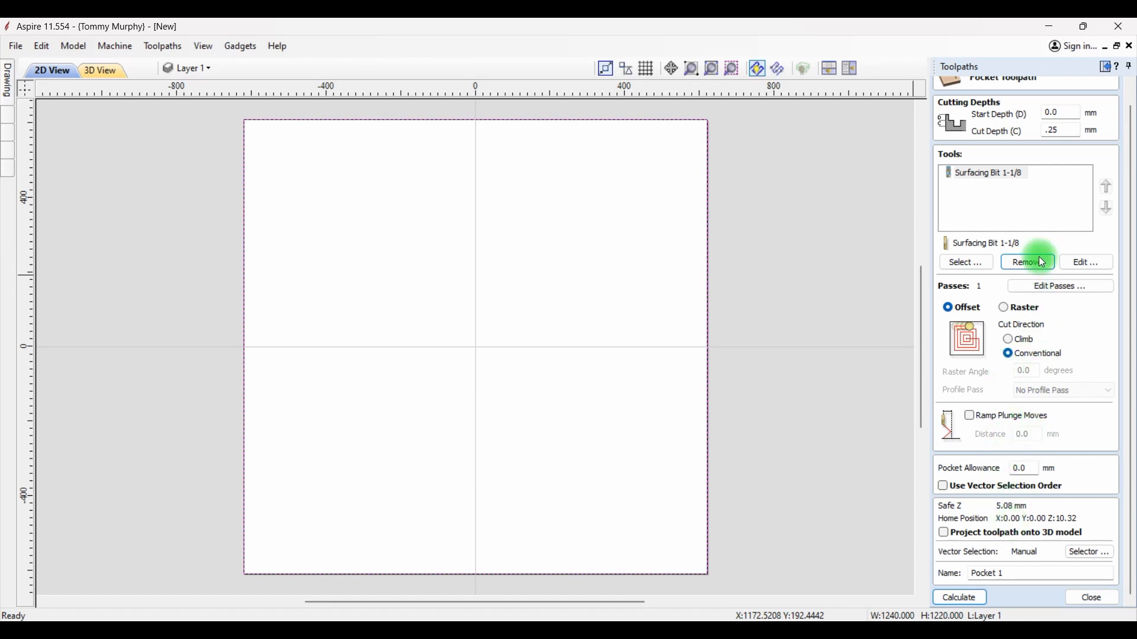
left_click(970, 600)
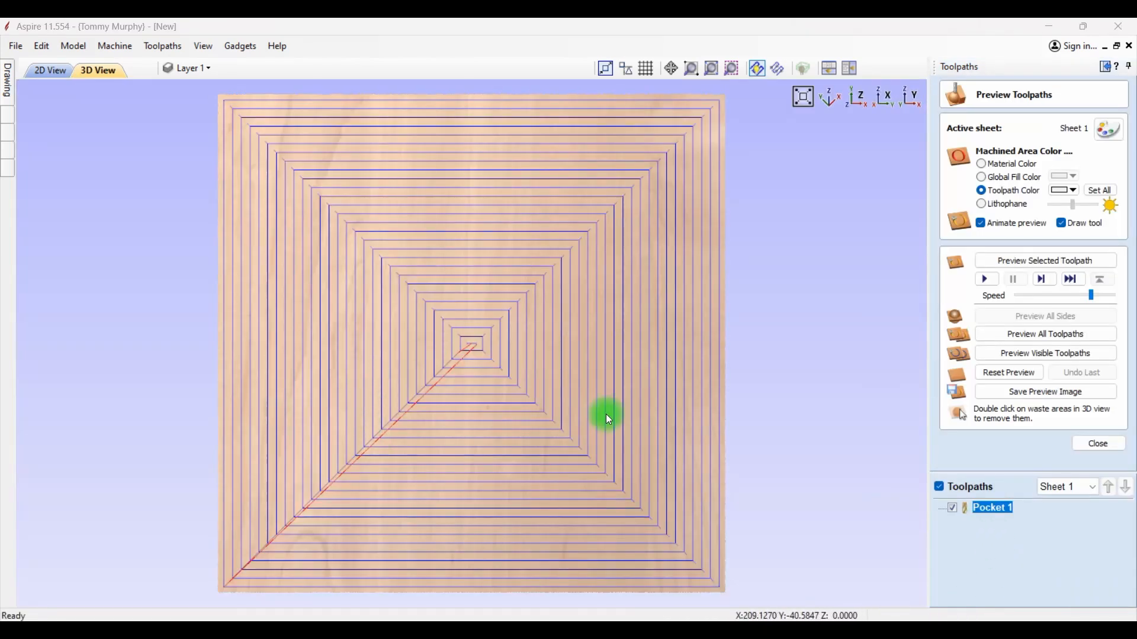
left_click(1029, 265)
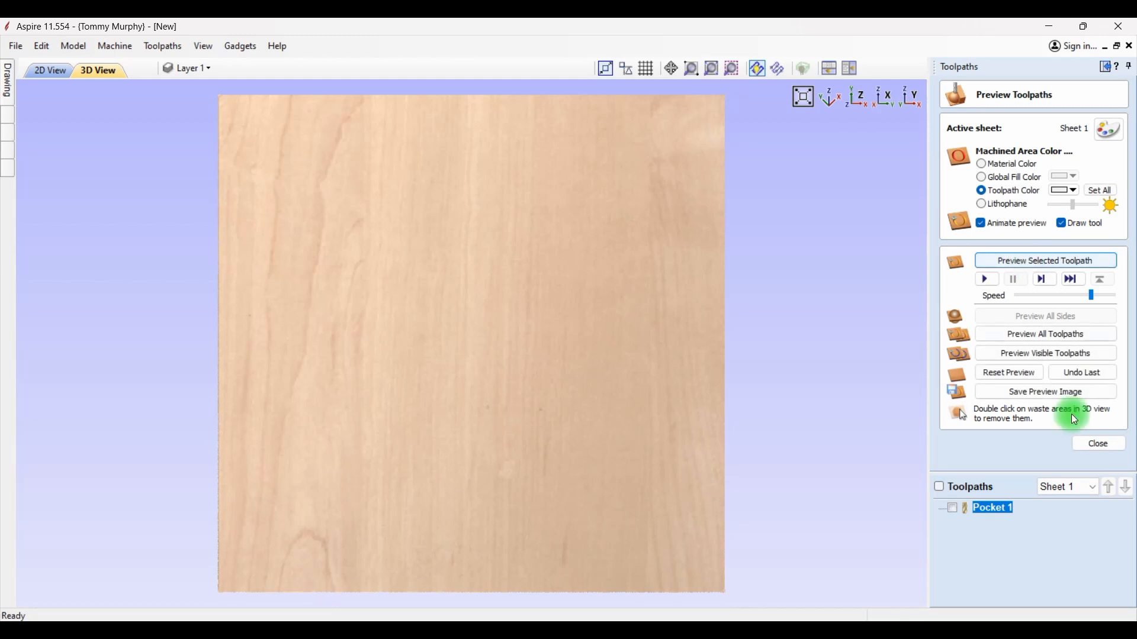
left_click(1097, 445)
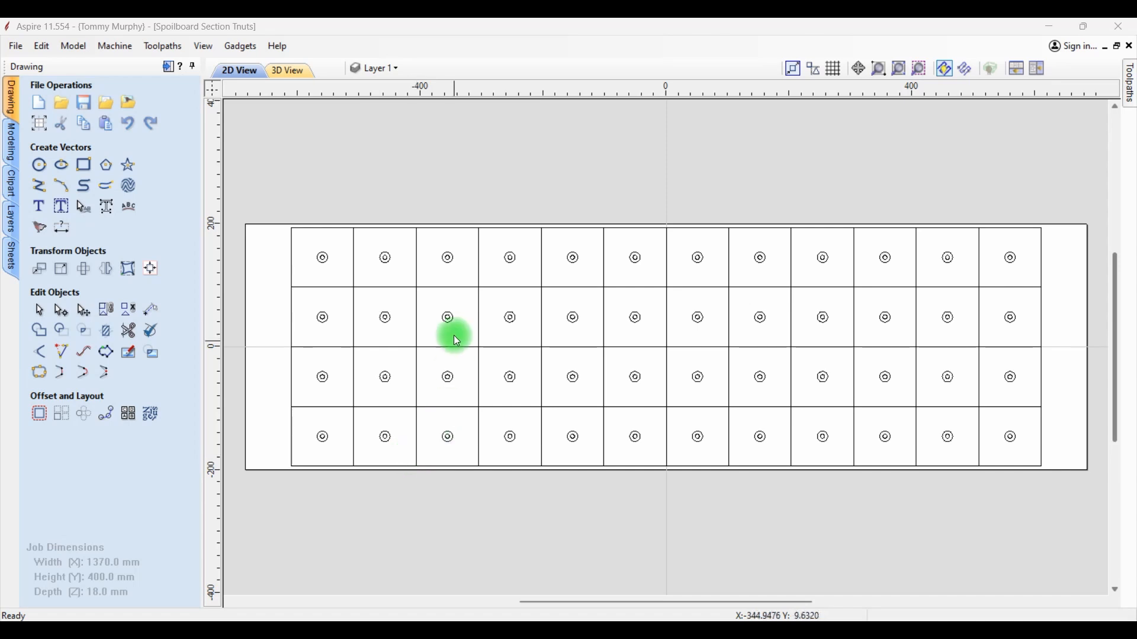
Copy the grid lines of the Spoilboard Section Tnuts drawing and start a new file without saving the changes.
left_click(429, 346)
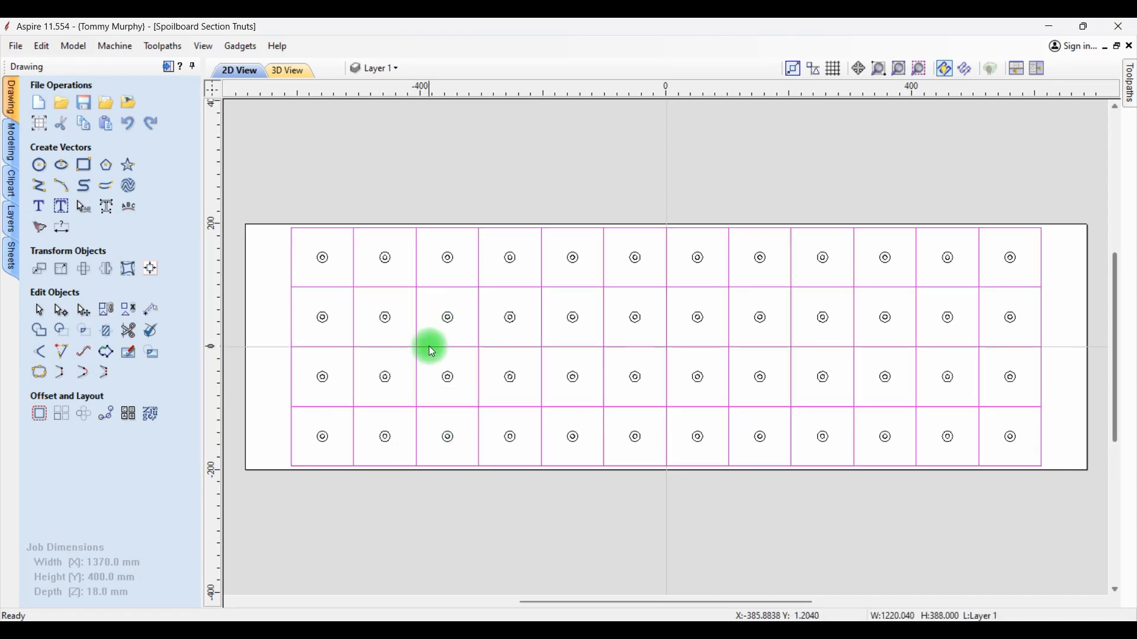
left_click(82, 125)
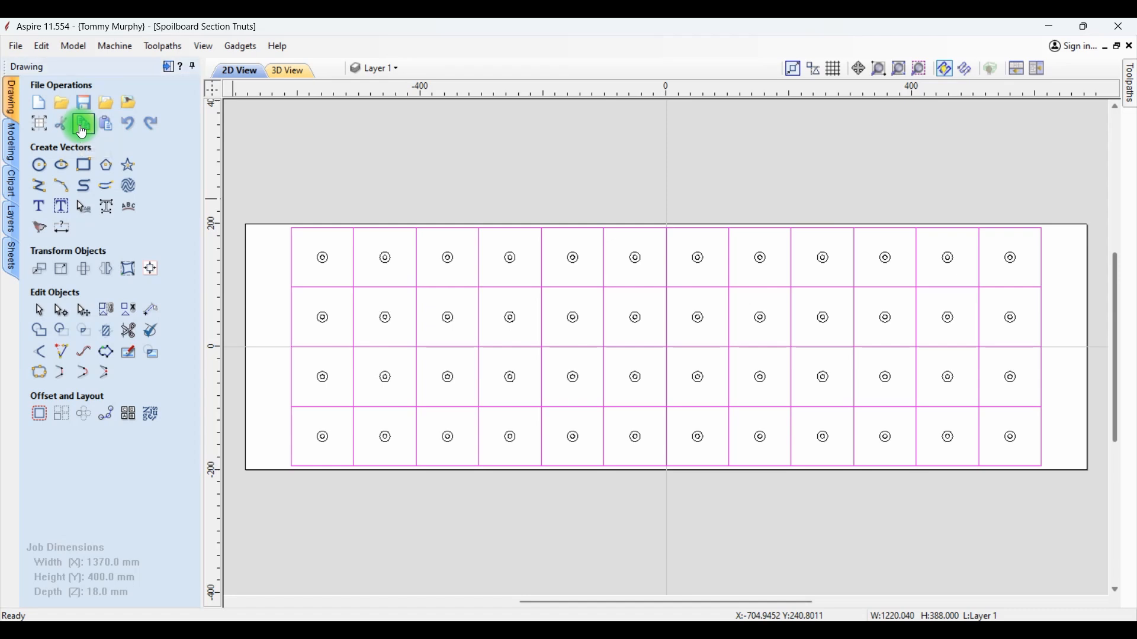
left_click(37, 104)
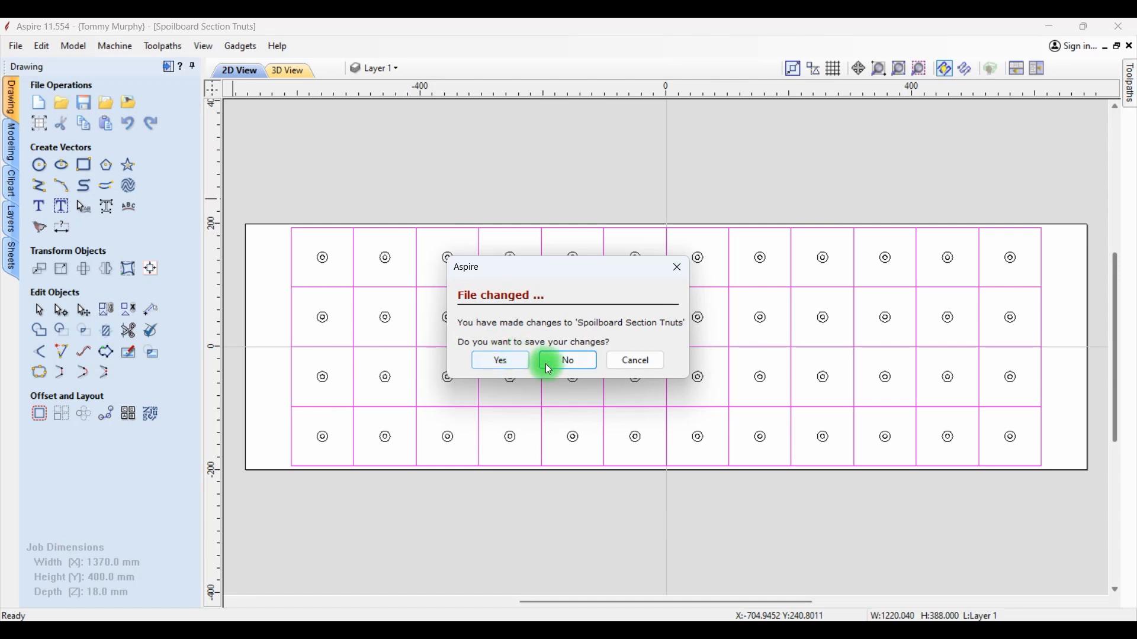
left_click(564, 365)
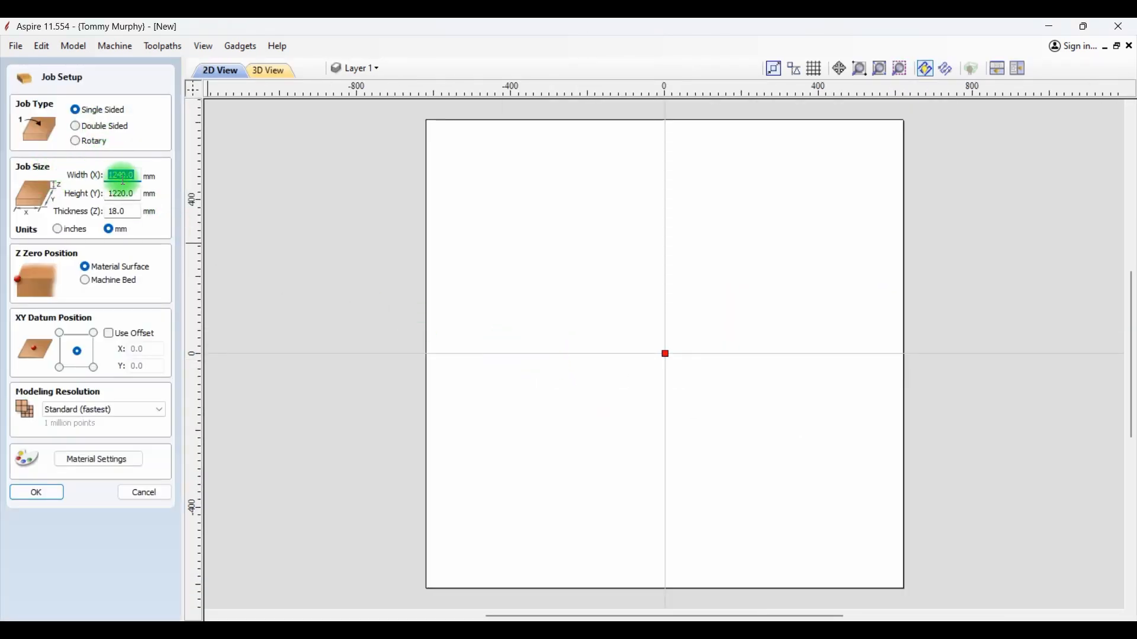
Set the new job to 1370 mm wide and 1218 mm high and paste the copied grid into it.
left_click_drag(140, 177, 93, 178)
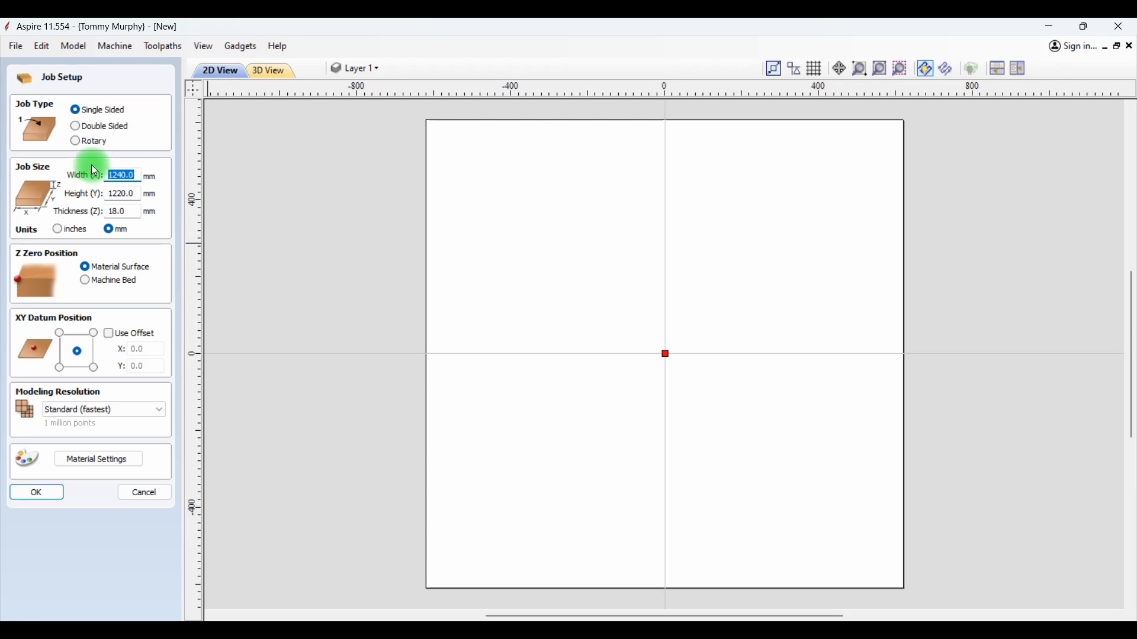
type("1370")
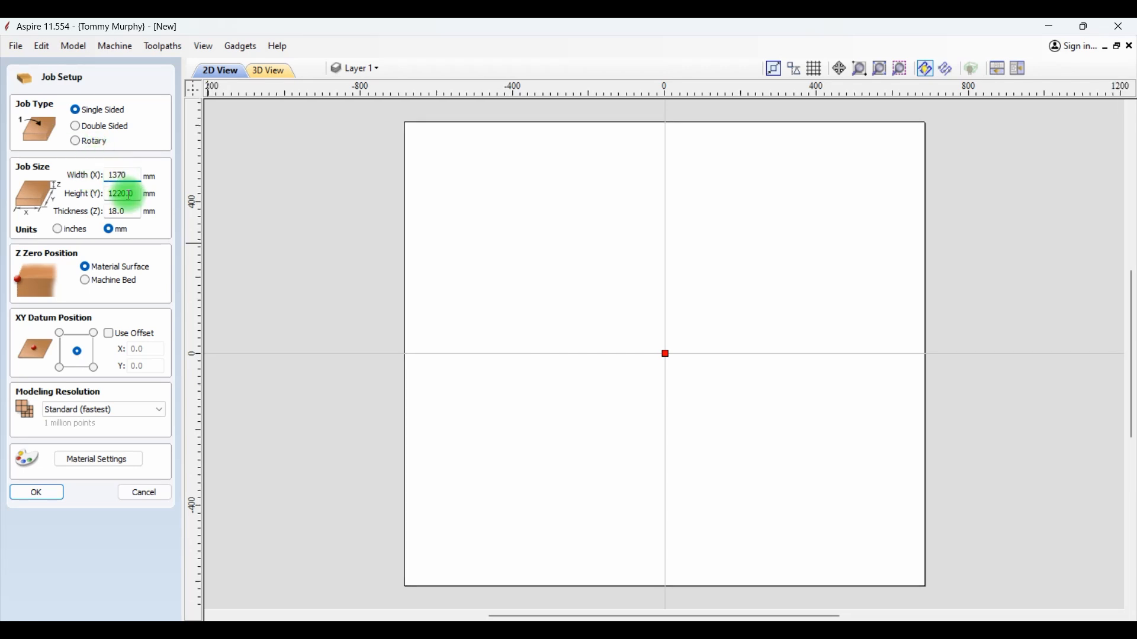
left_click_drag(136, 195, 107, 195)
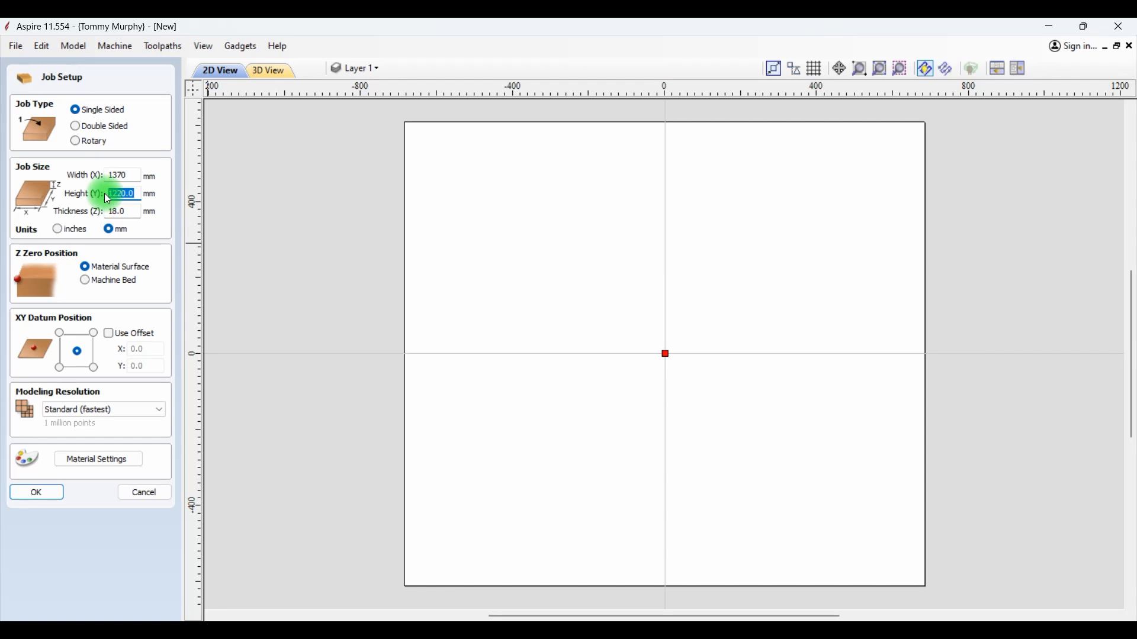
type("1218")
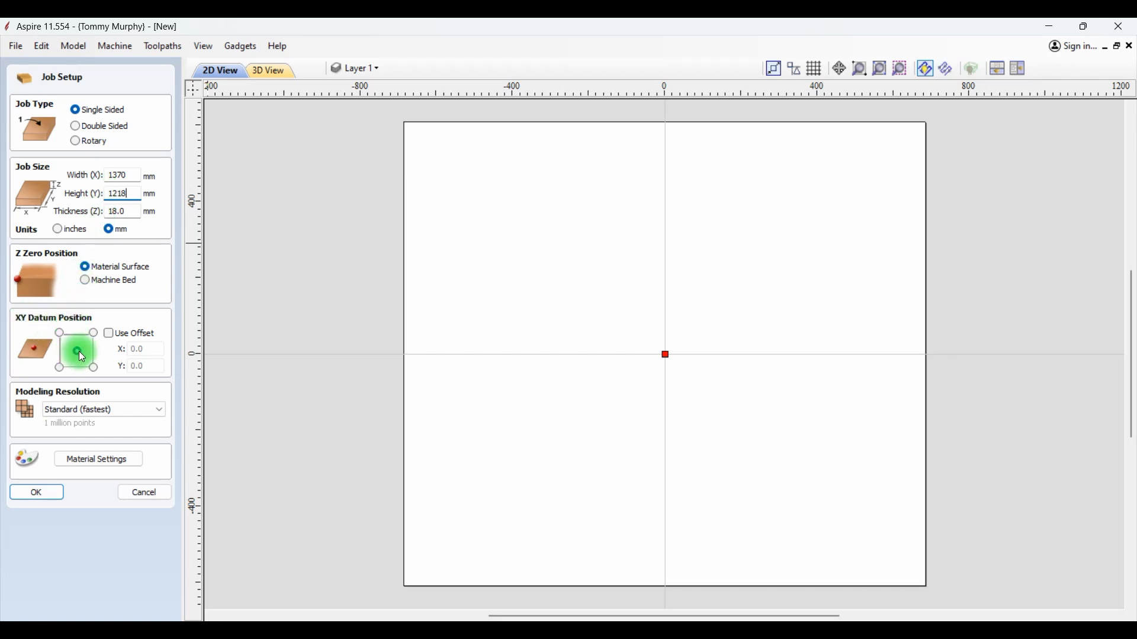
left_click(47, 493)
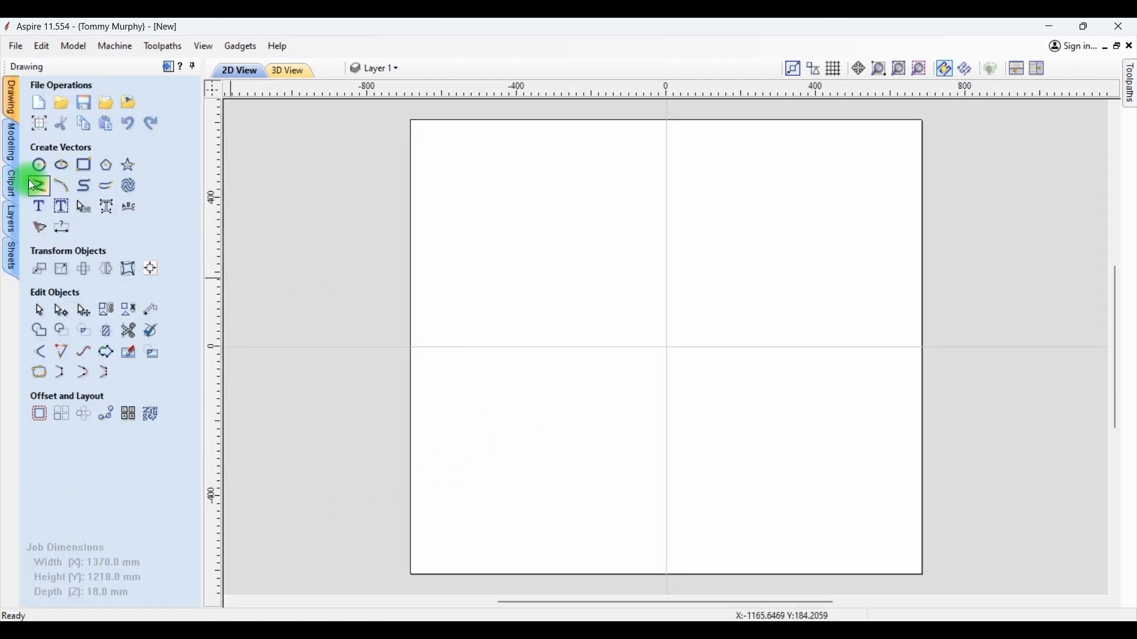
left_click(105, 125)
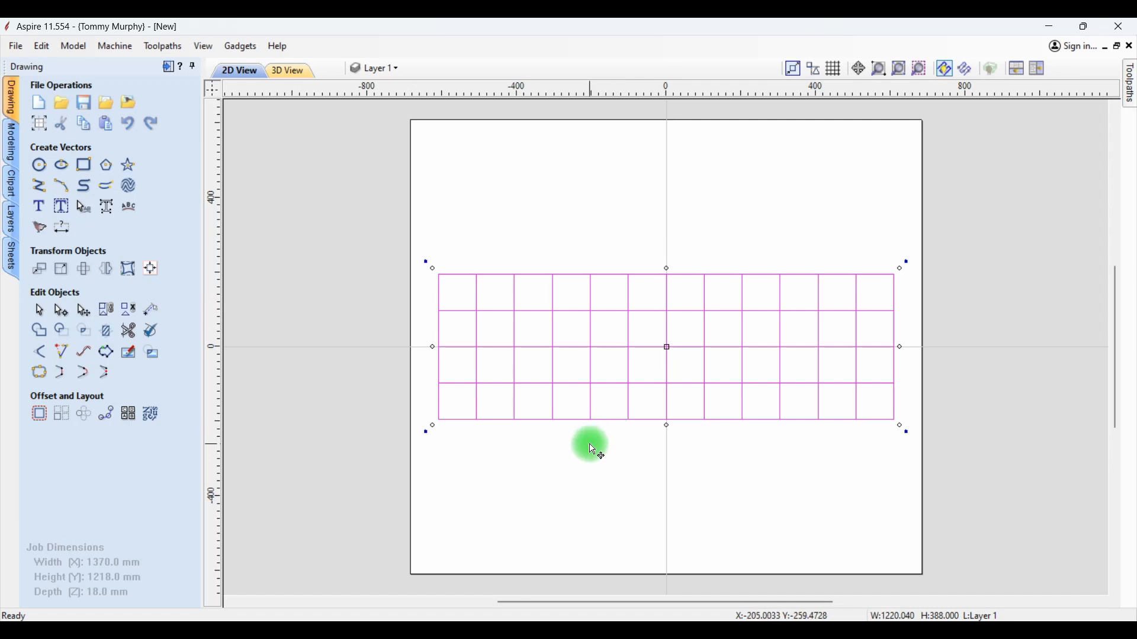
Start a 2D profile toolpath on the pasted grid with a cut depth of 1.5 mm.
left_click(509, 463)
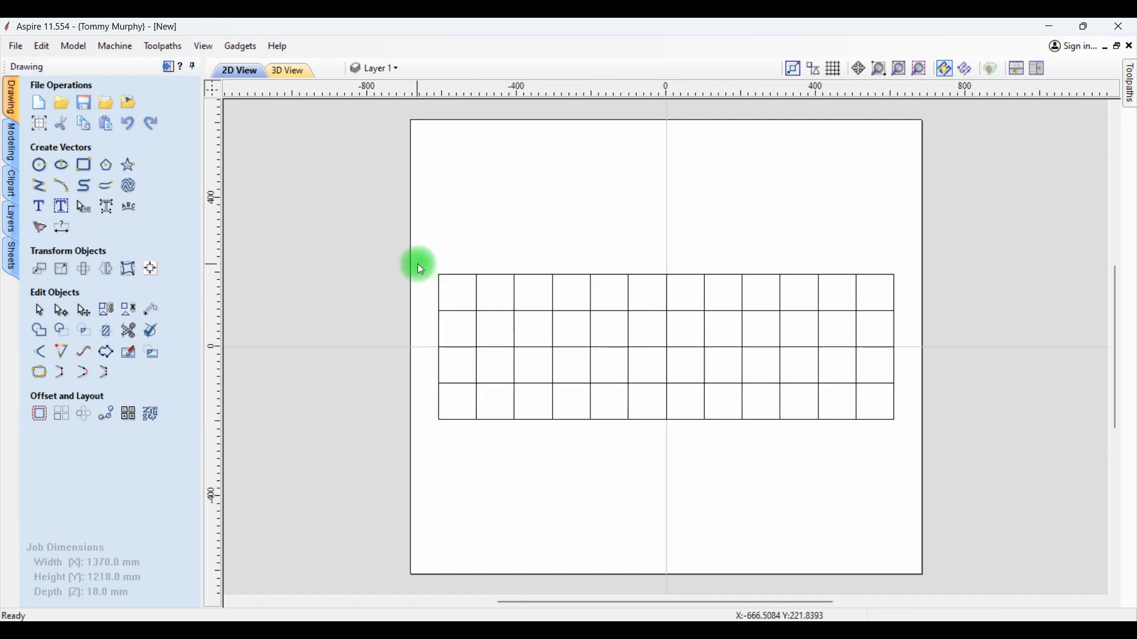
left_click(648, 347)
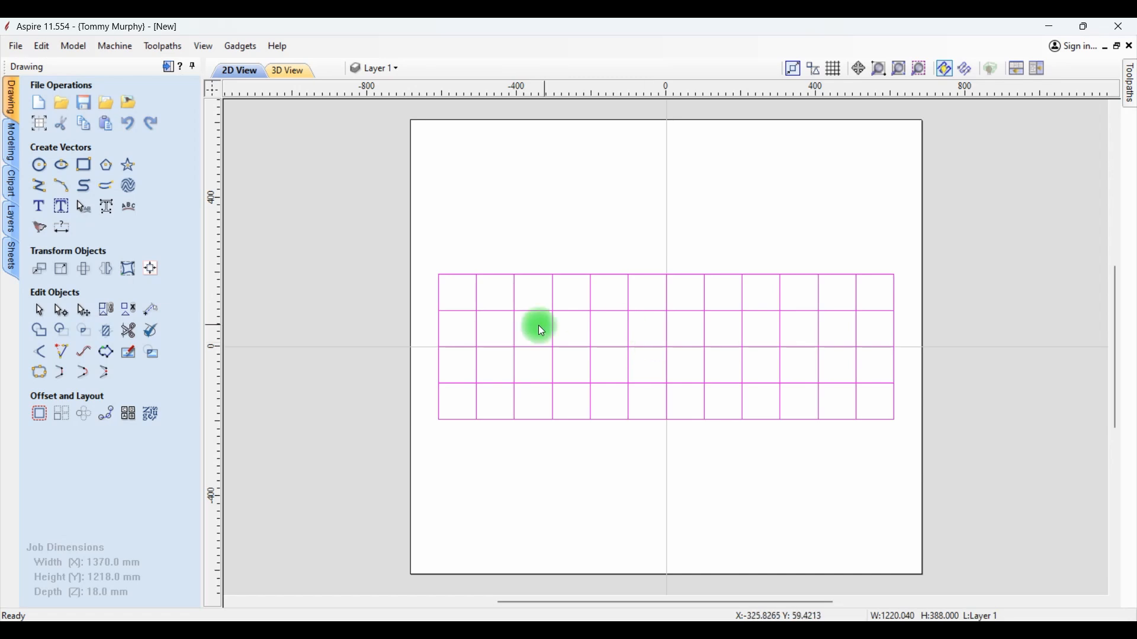
left_click(168, 67)
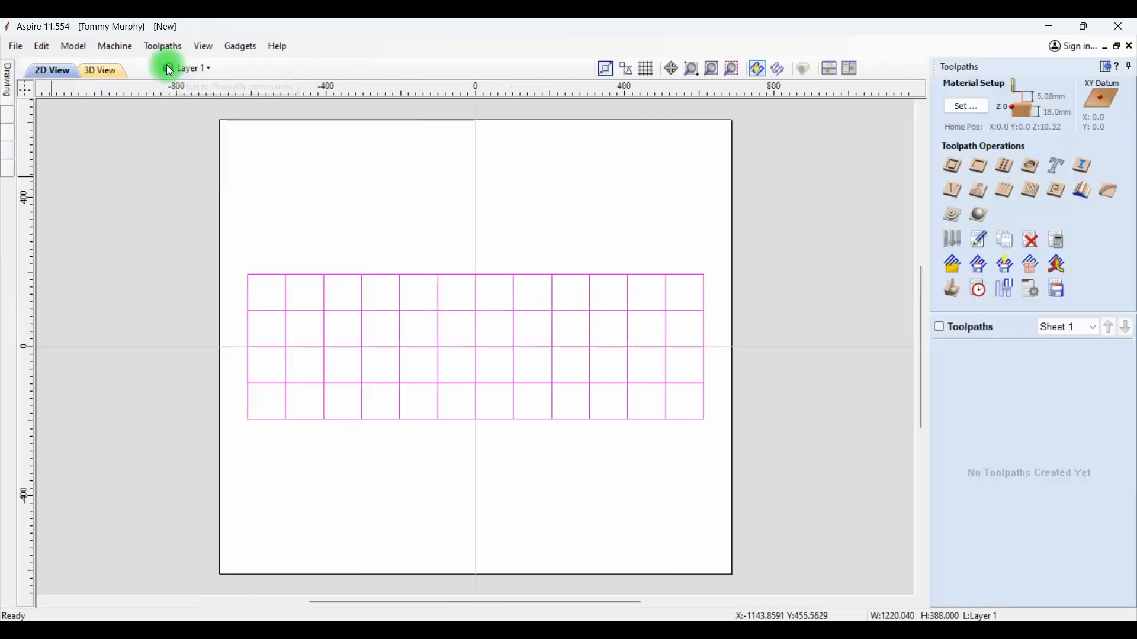
left_click(955, 175)
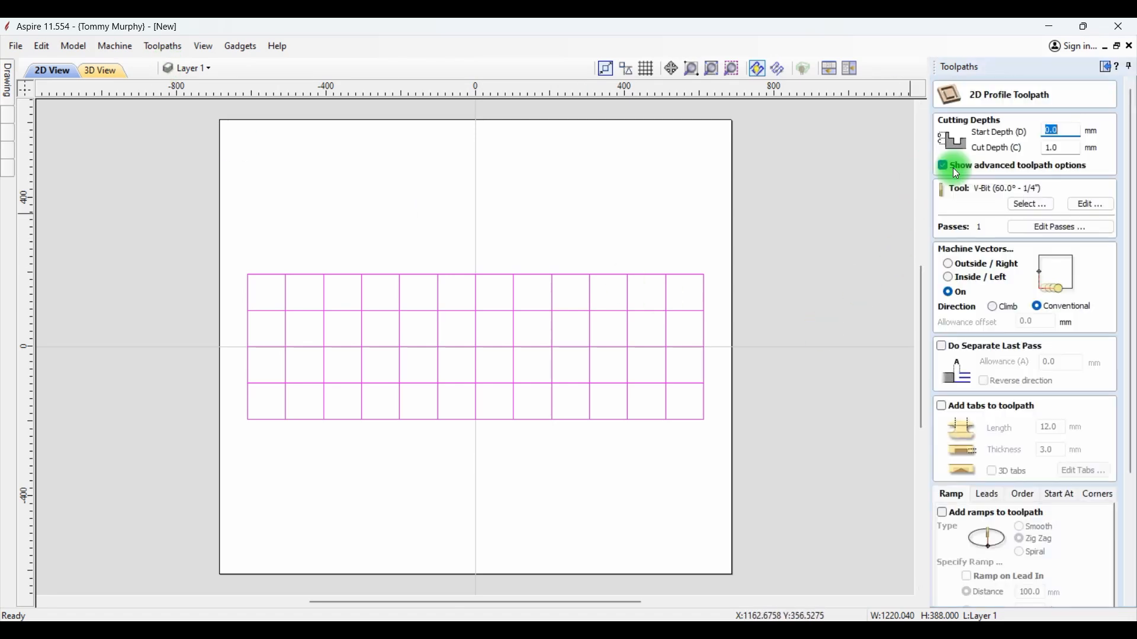
left_click(1069, 152)
left_click_drag(1070, 152, 1041, 148)
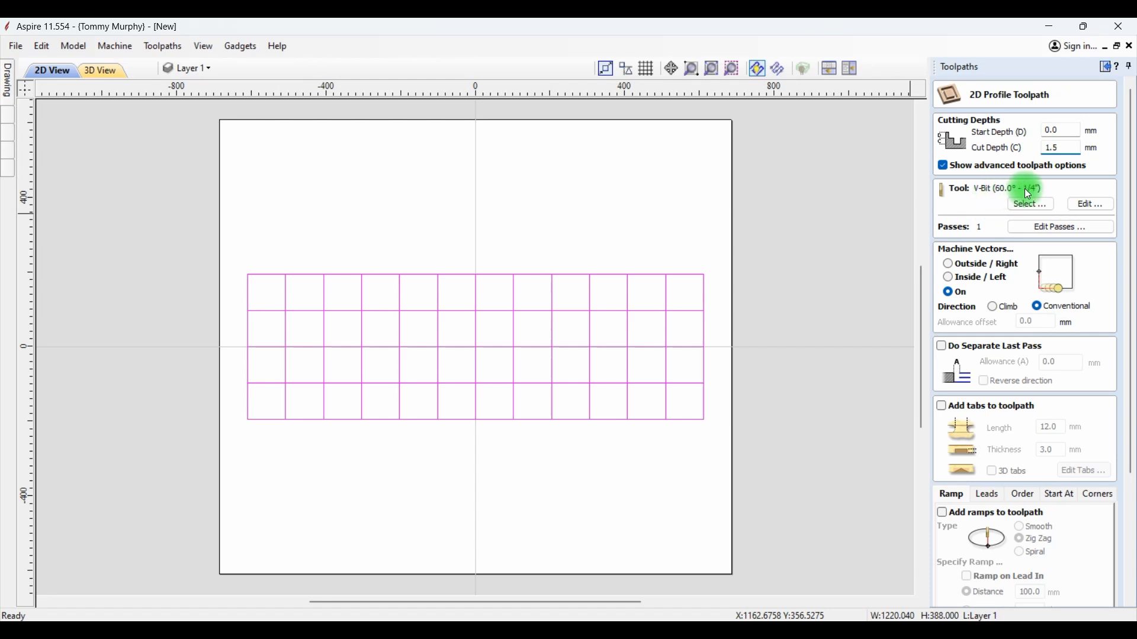
Calculate the grid's profile toolpath and preview its machining.
scroll(1022, 215, "down", 1)
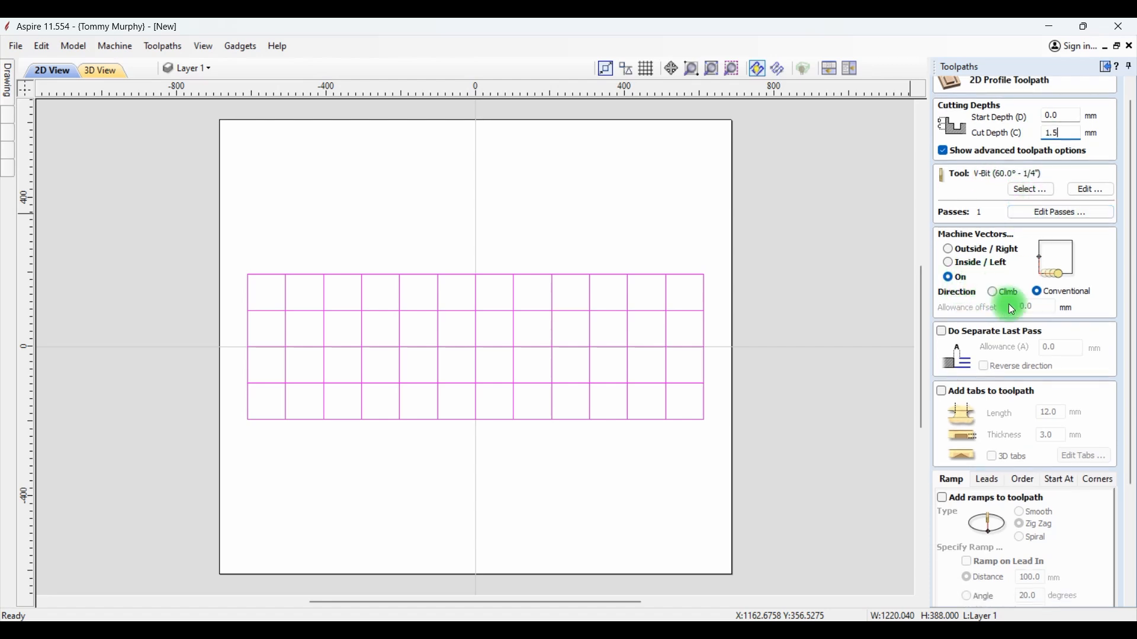
scroll(1020, 414, "down", 5)
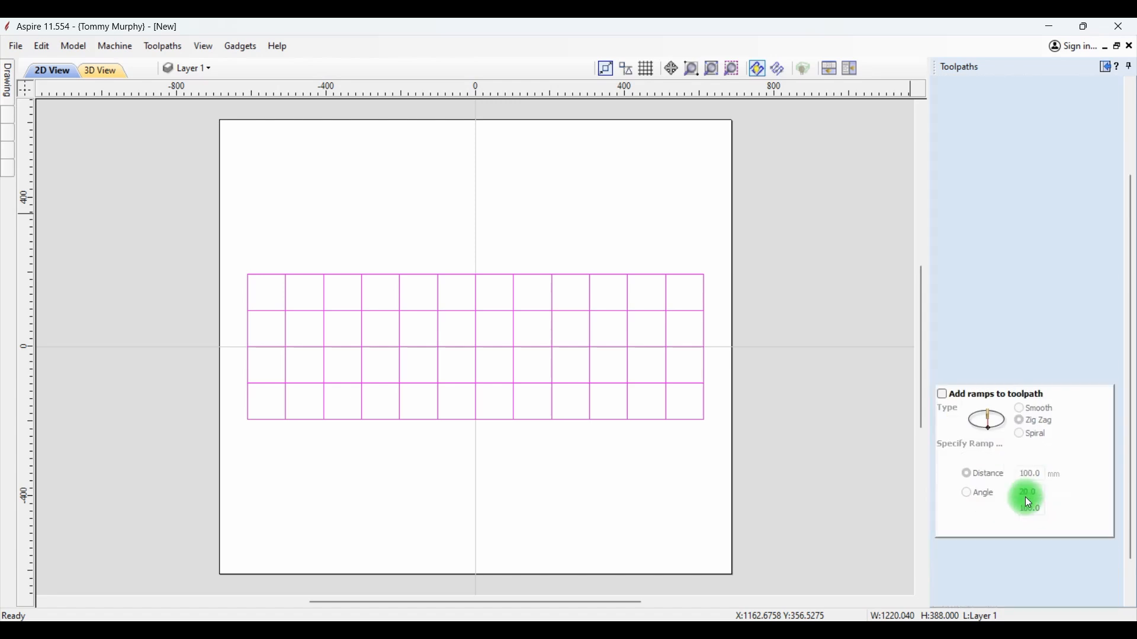
left_click(962, 599)
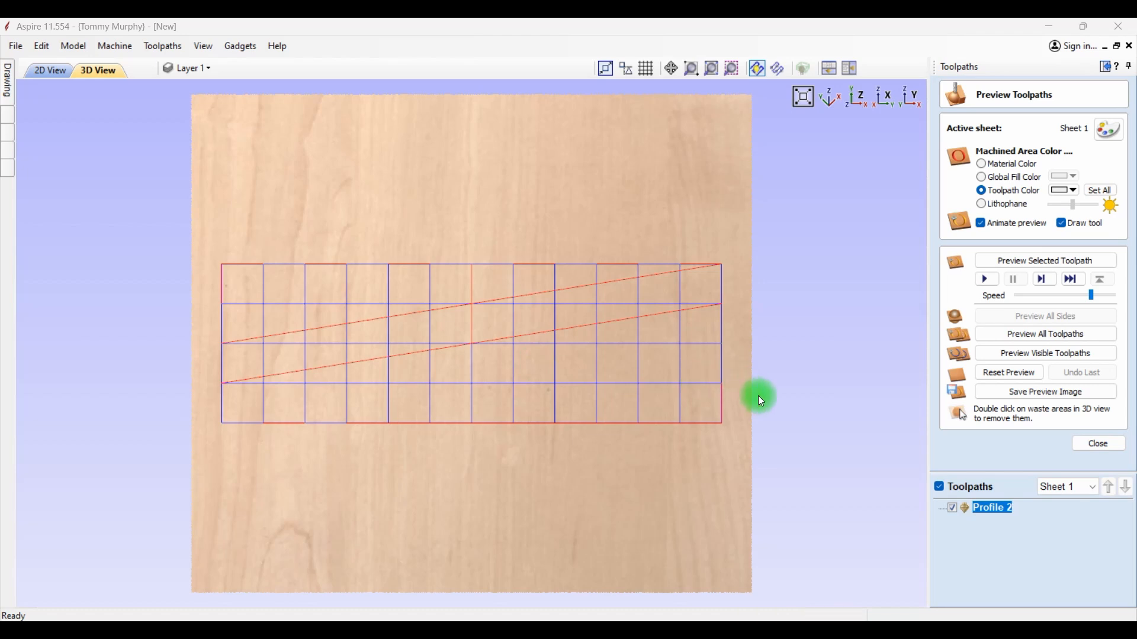
left_click(1035, 261)
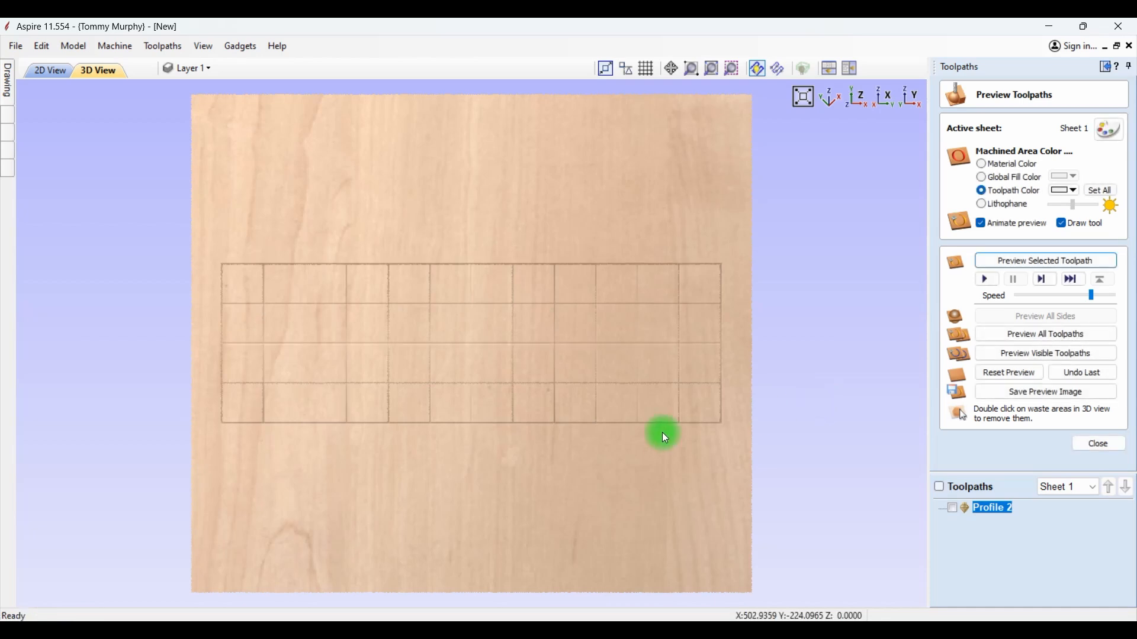
left_click(1099, 444)
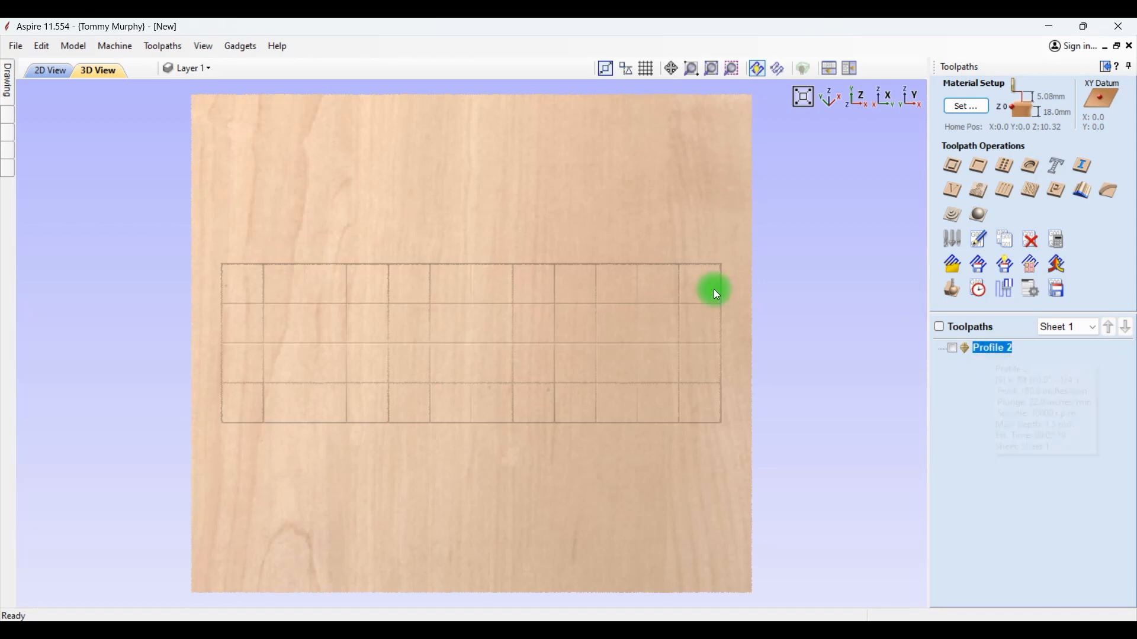
Return to the 2D layout and ungroup the grid into individual lines.
left_click(48, 70)
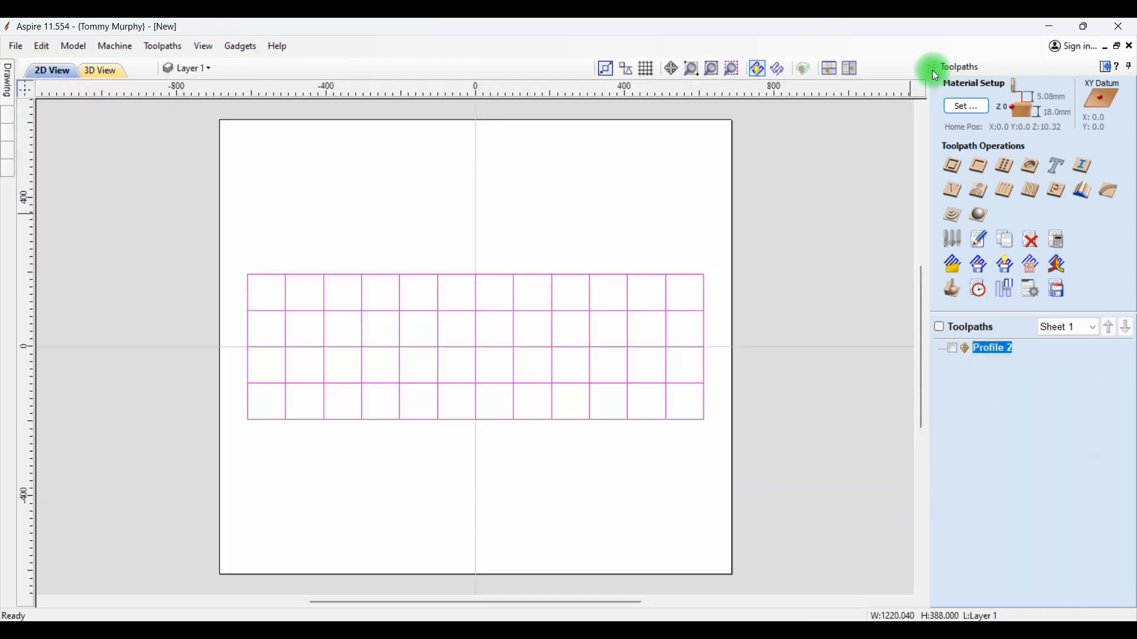
left_click(1104, 67)
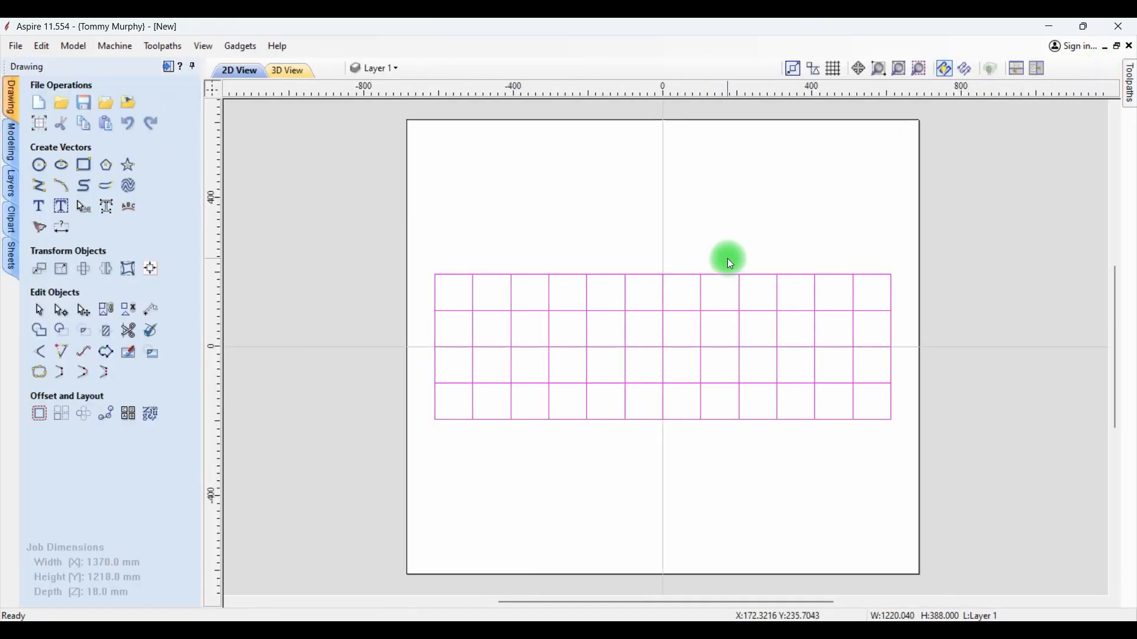
left_click(635, 313)
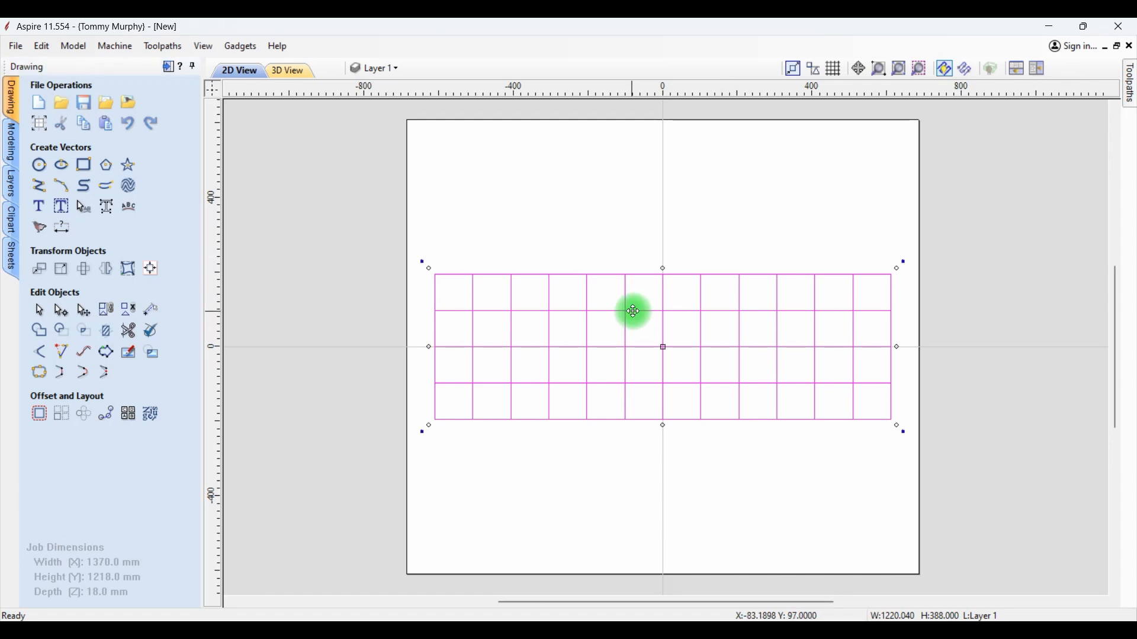
left_click(123, 315)
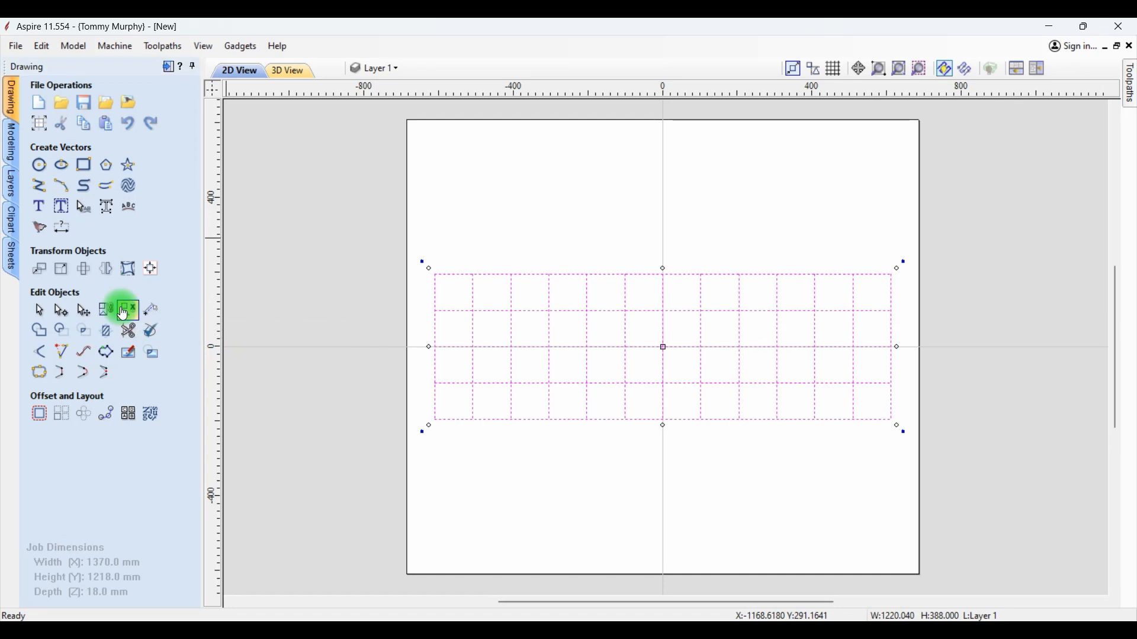
left_click(508, 477)
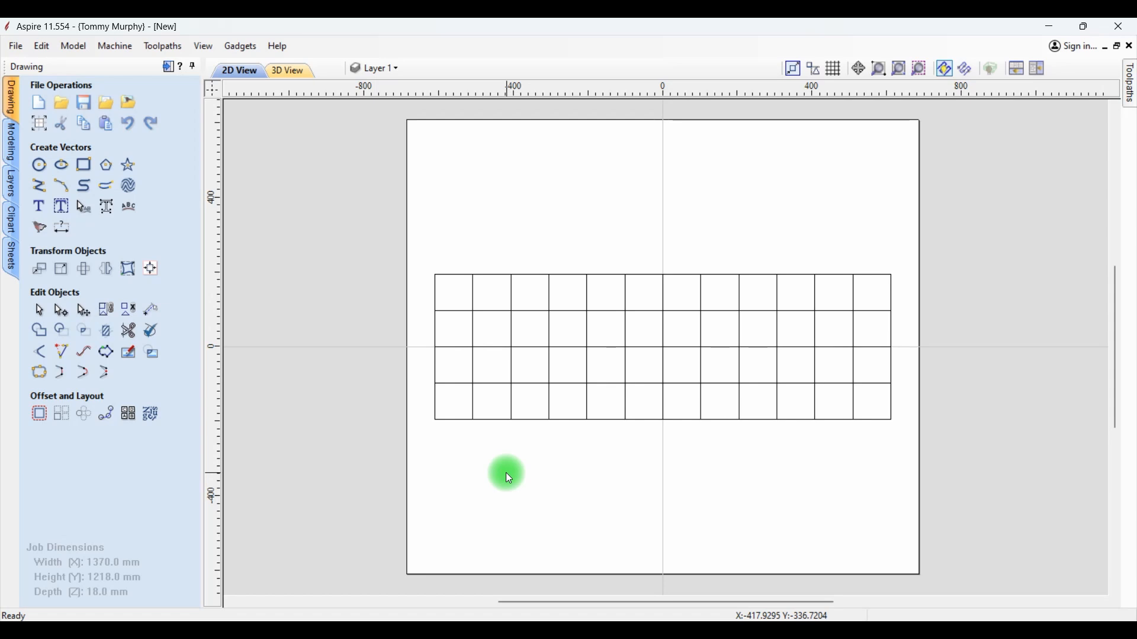
Select the grid's border lines, the inner horizontals from bottom to top, and the inner verticals from right to left, and group them.
left_click(435, 360)
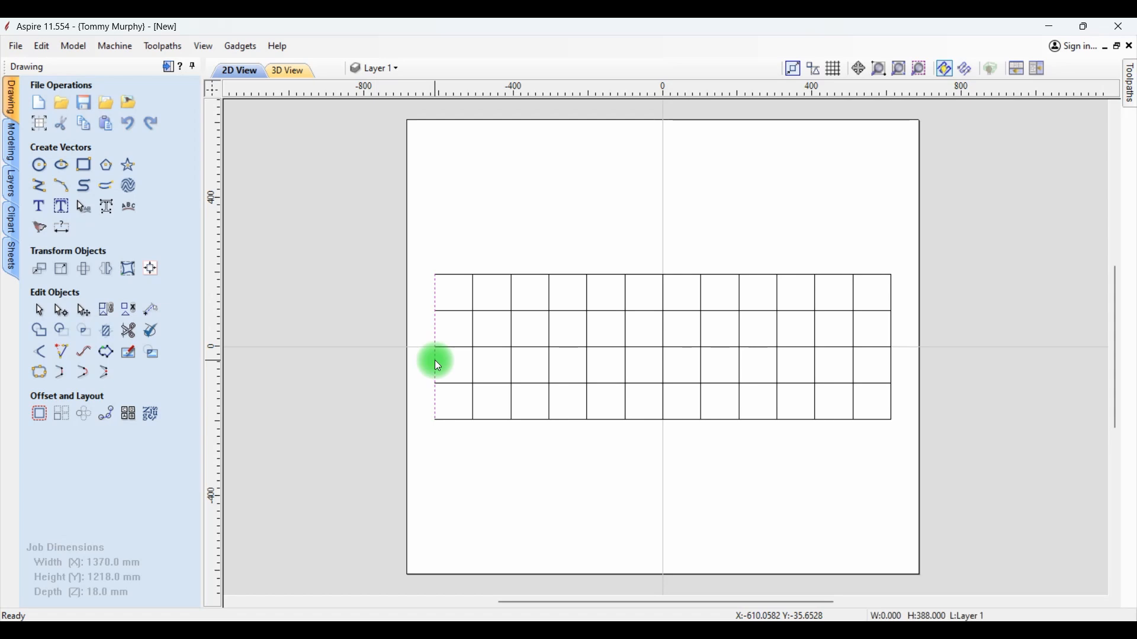
left_click(555, 276, "shift")
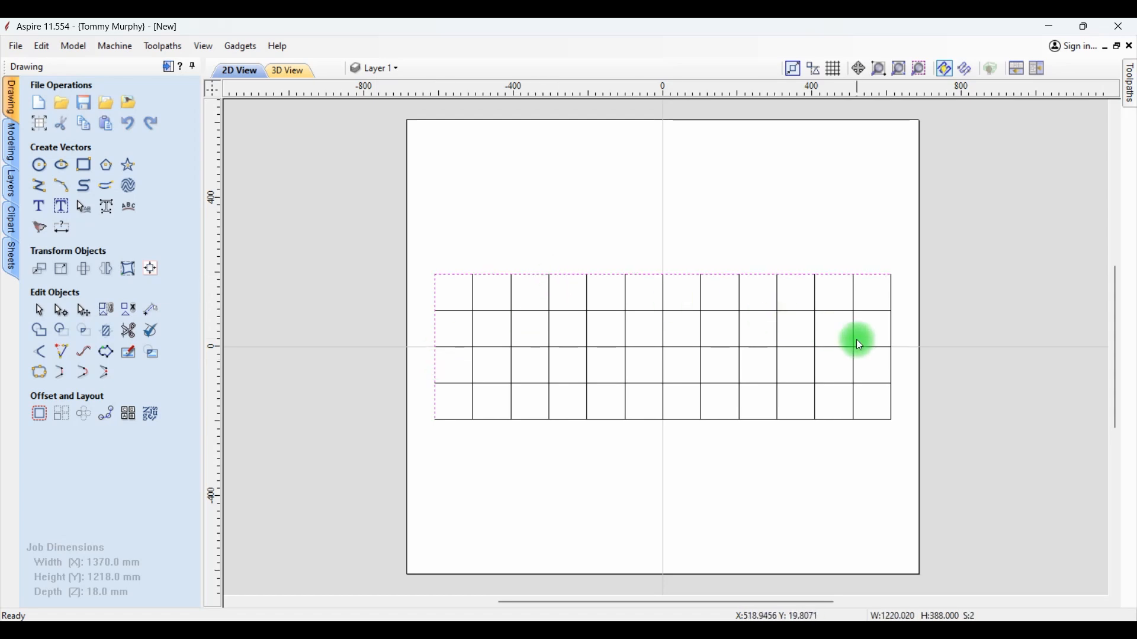
left_click(891, 335, "shift")
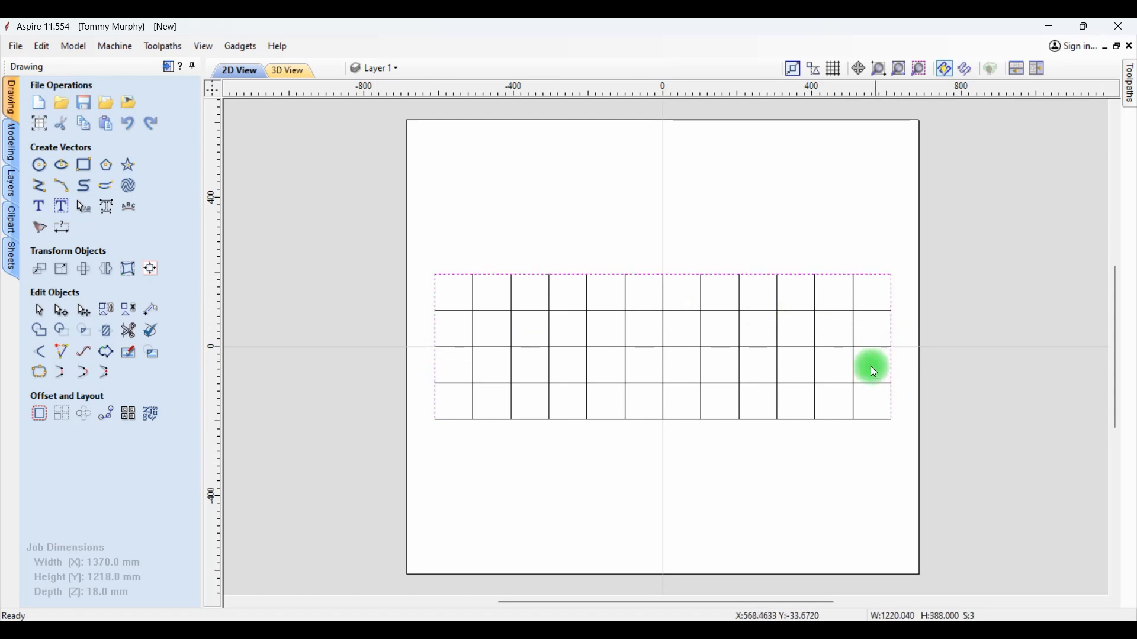
left_click(622, 420, "shift")
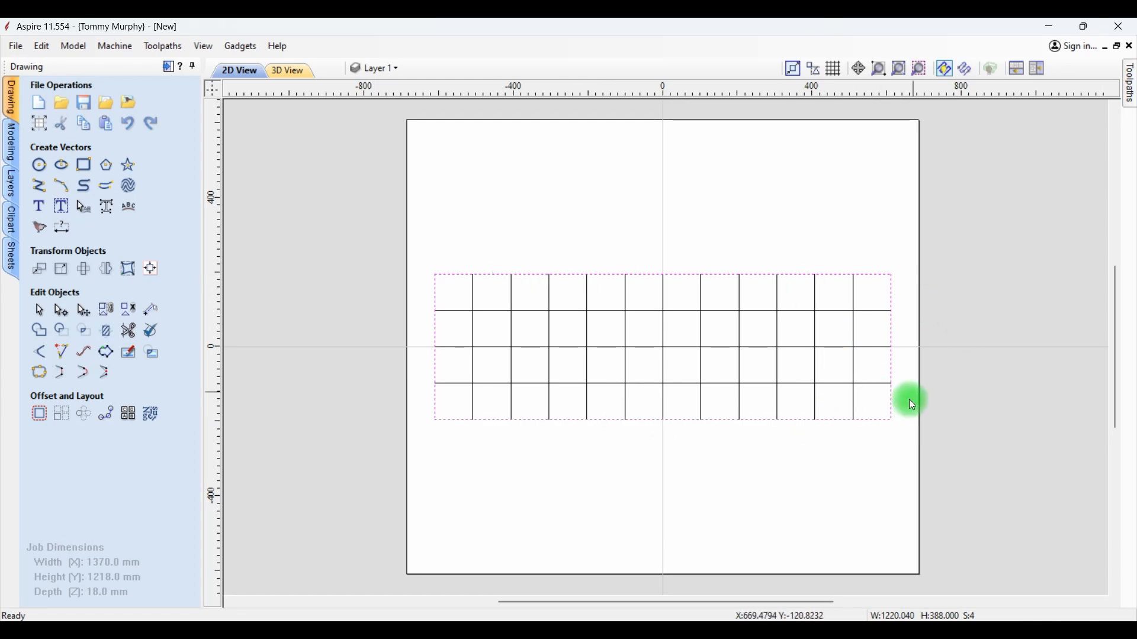
left_click(535, 384, "shift")
left_click(537, 347, "shift")
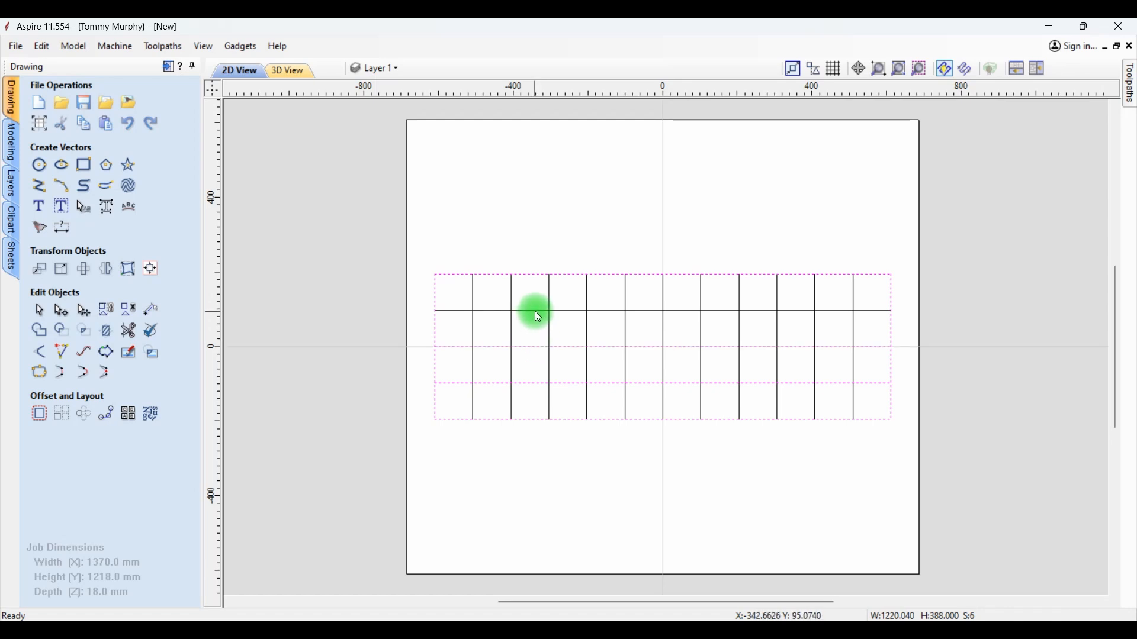
left_click(536, 311, "shift")
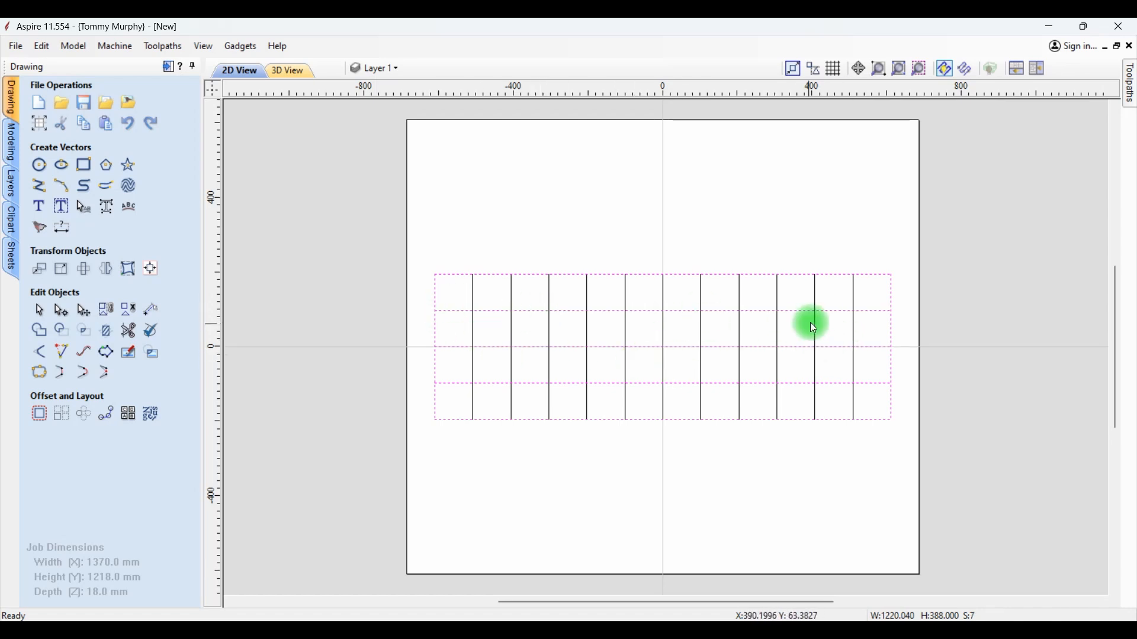
left_click(852, 297, "shift")
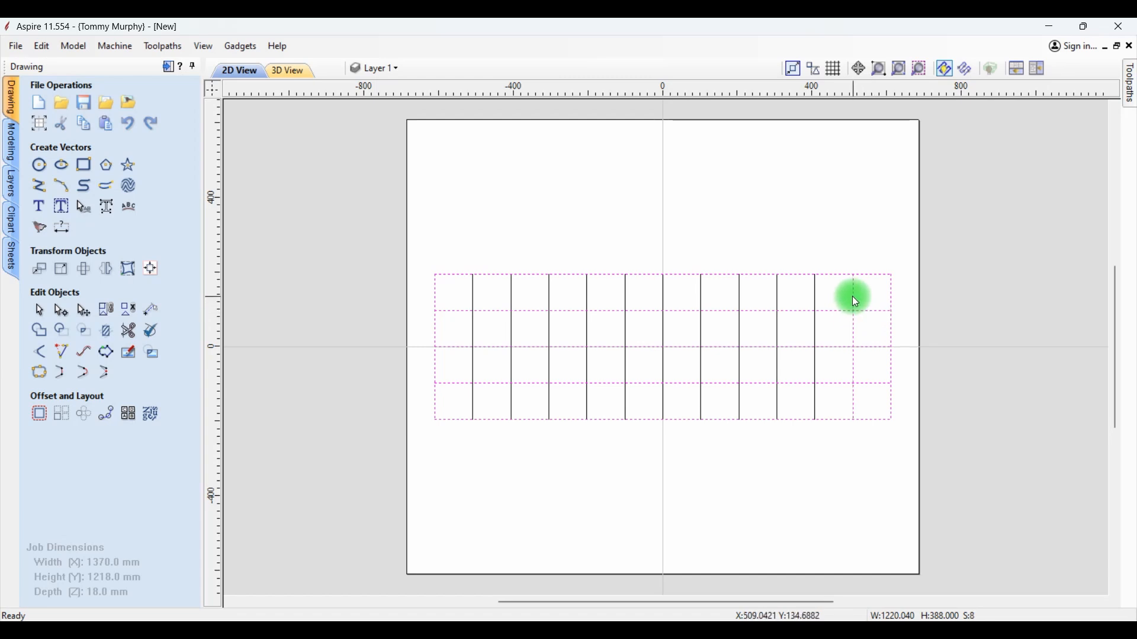
left_click(816, 301, "shift")
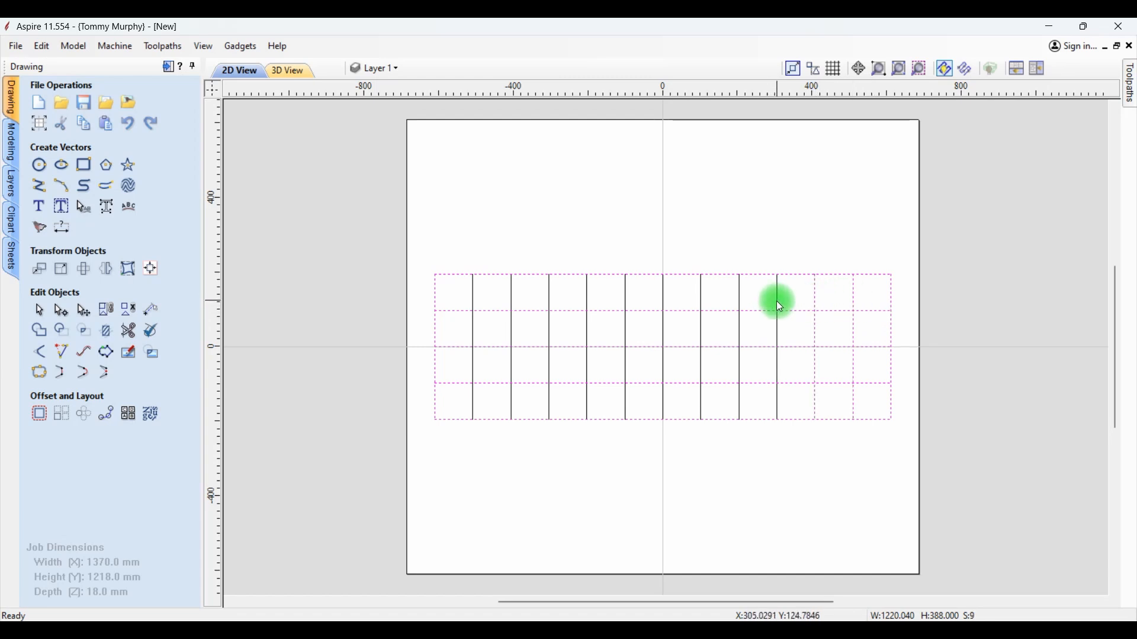
left_click(776, 301, "shift")
left_click(701, 306, "shift")
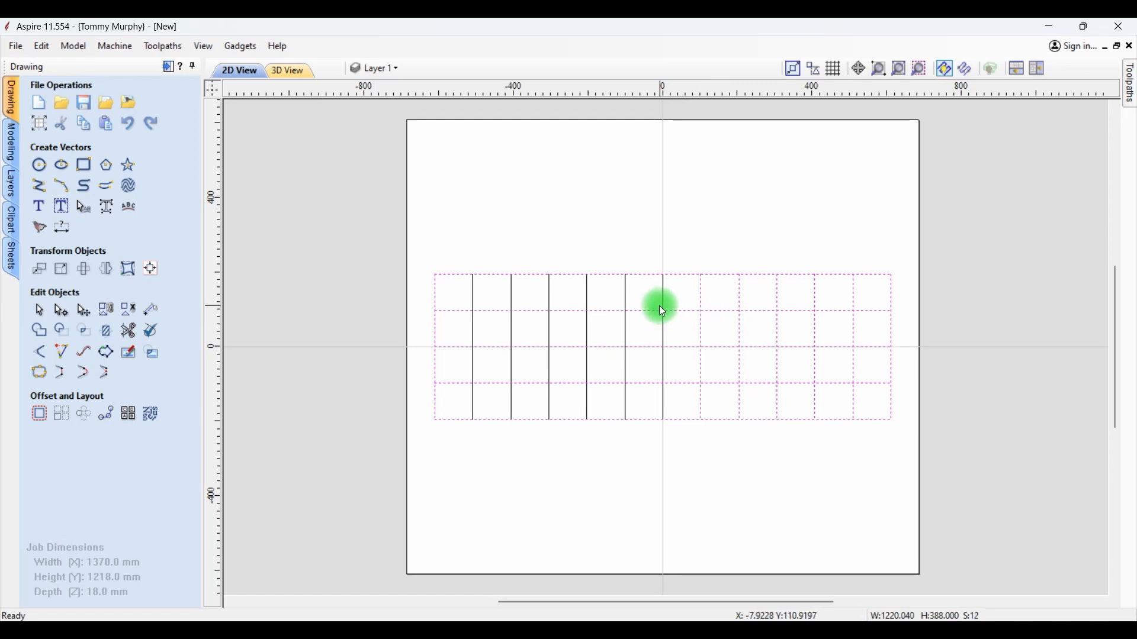
left_click(662, 303, "shift")
left_click(626, 305, "shift")
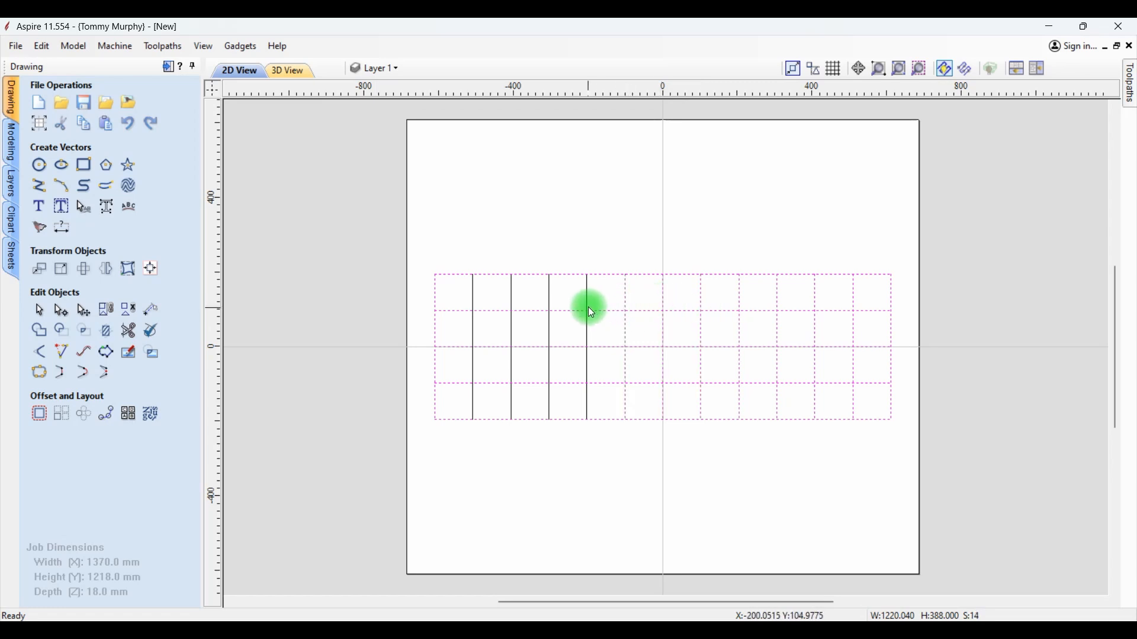
left_click(588, 306, "shift")
left_click(549, 296, "shift")
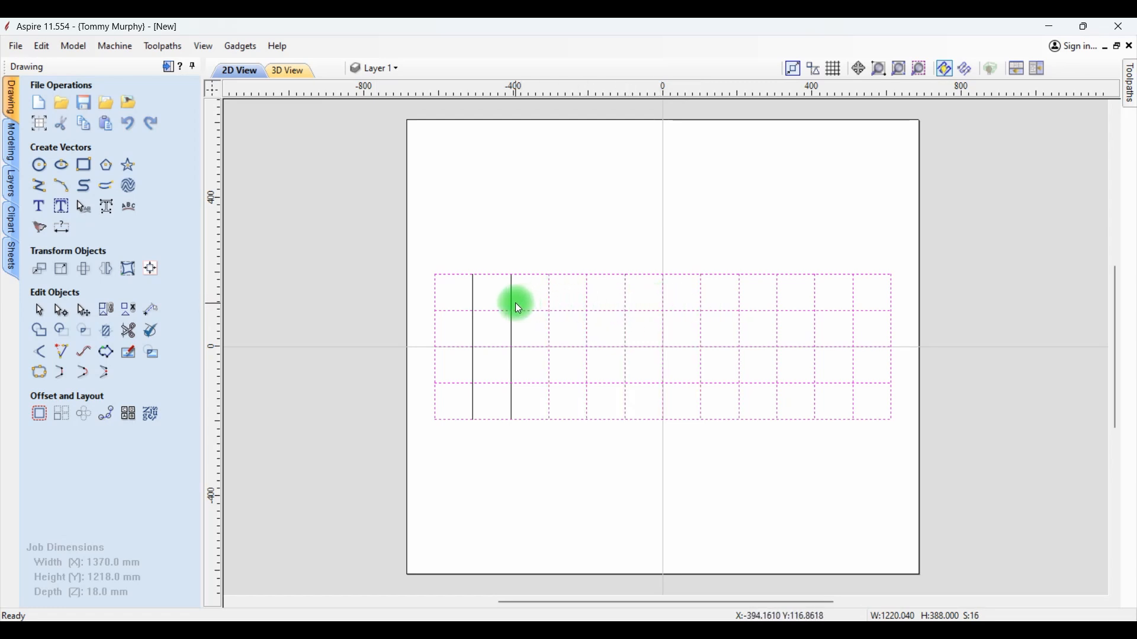
left_click(510, 304, "shift")
left_click(471, 298, "shift")
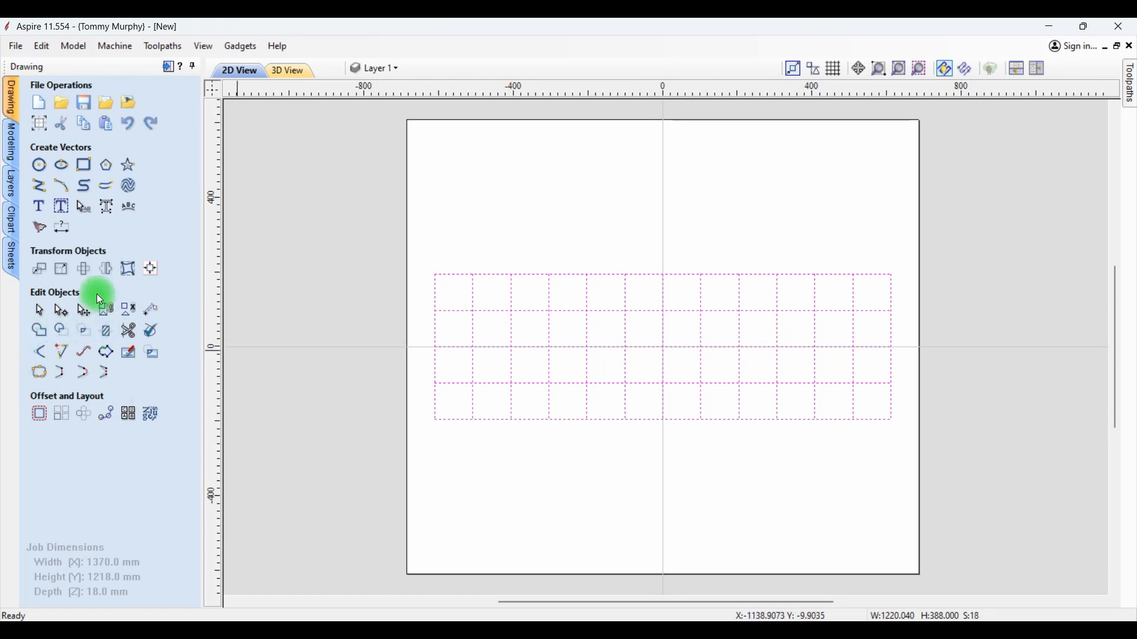
left_click(100, 313)
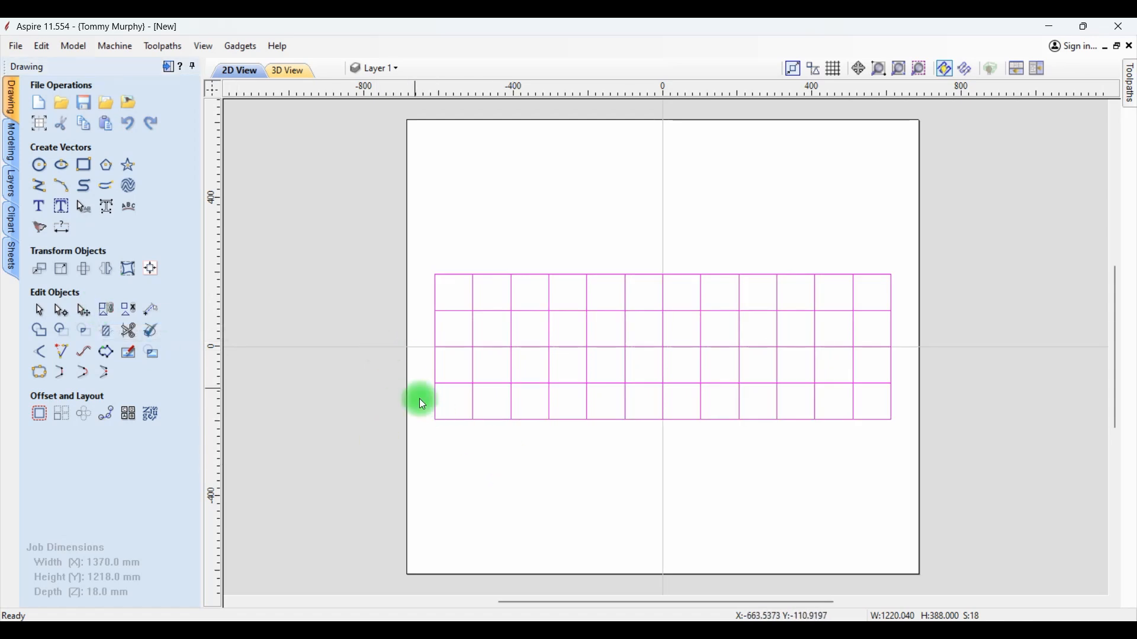
Reopen the Profile 2 toolpath, assign the regrouped grid to it and recalculate it.
left_click(169, 67)
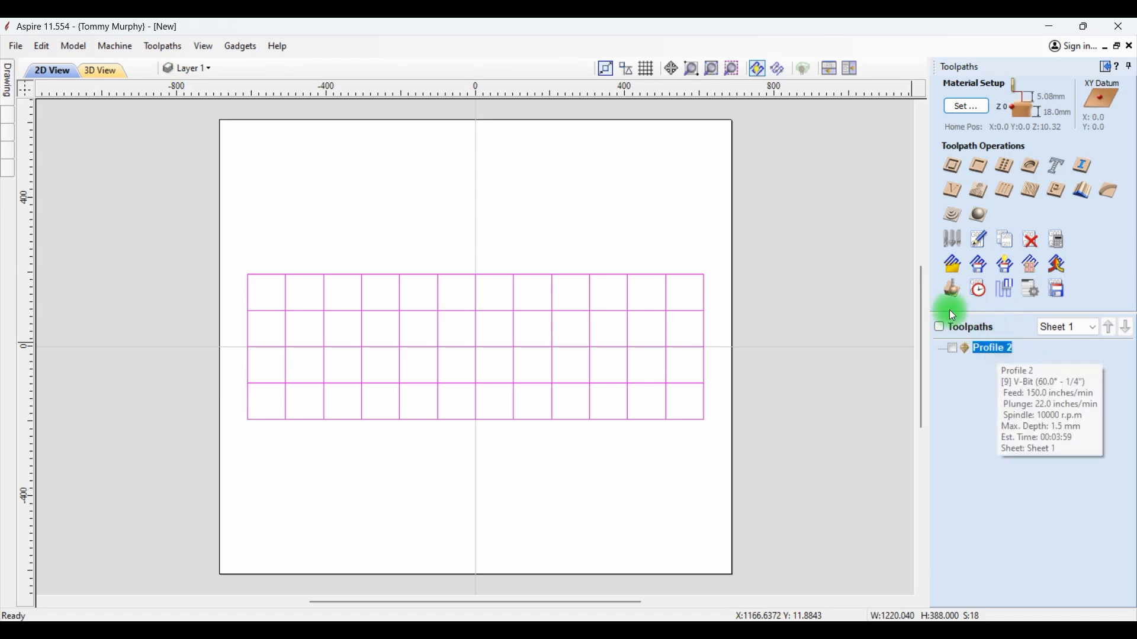
double_click(989, 350)
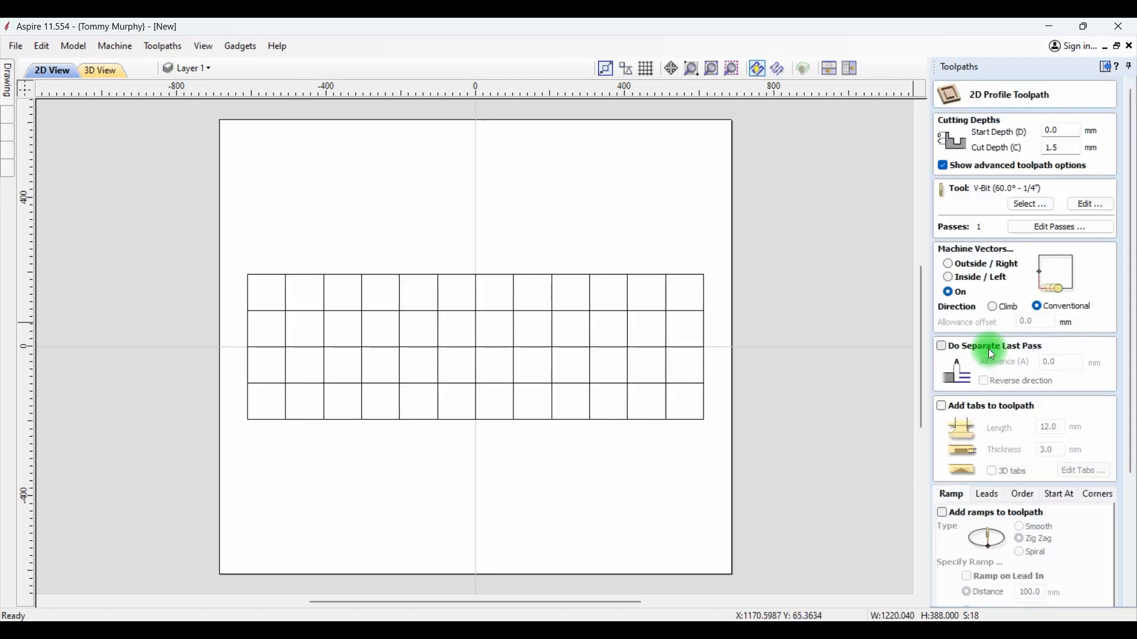
scroll(1021, 188, "down", 1)
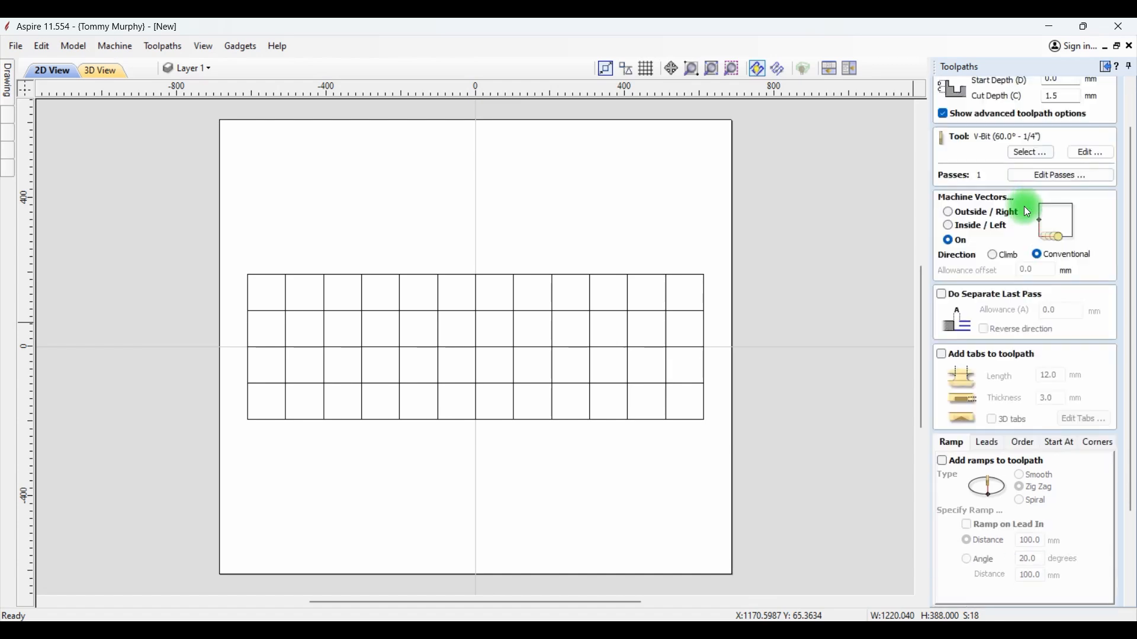
left_click(504, 347)
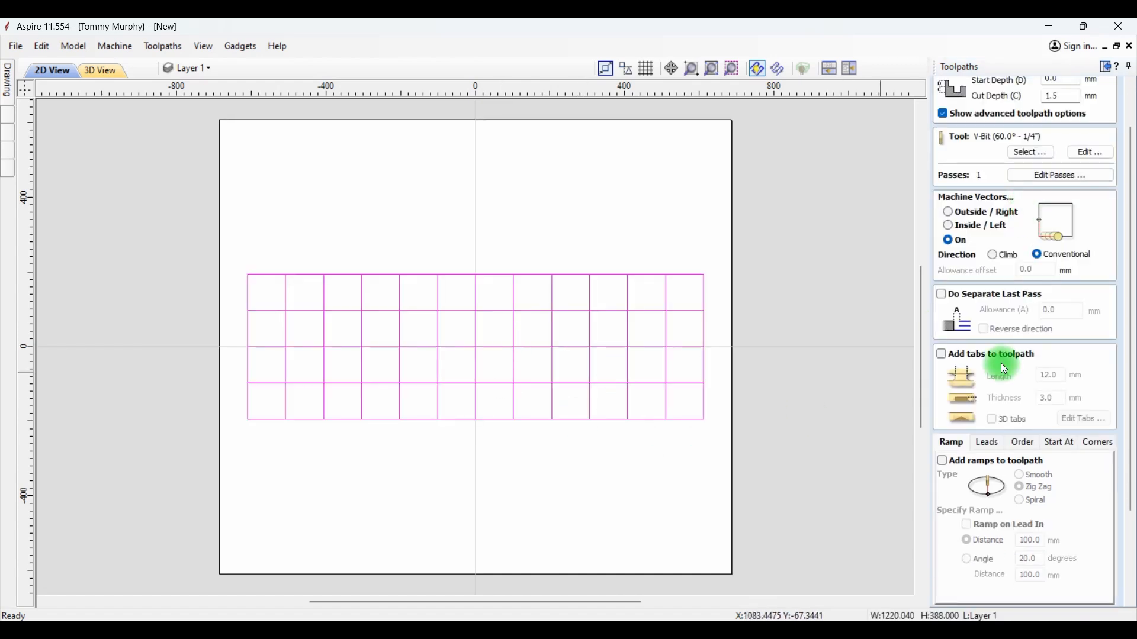
scroll(1013, 371, "down", 1)
scroll(1013, 372, "down", 1)
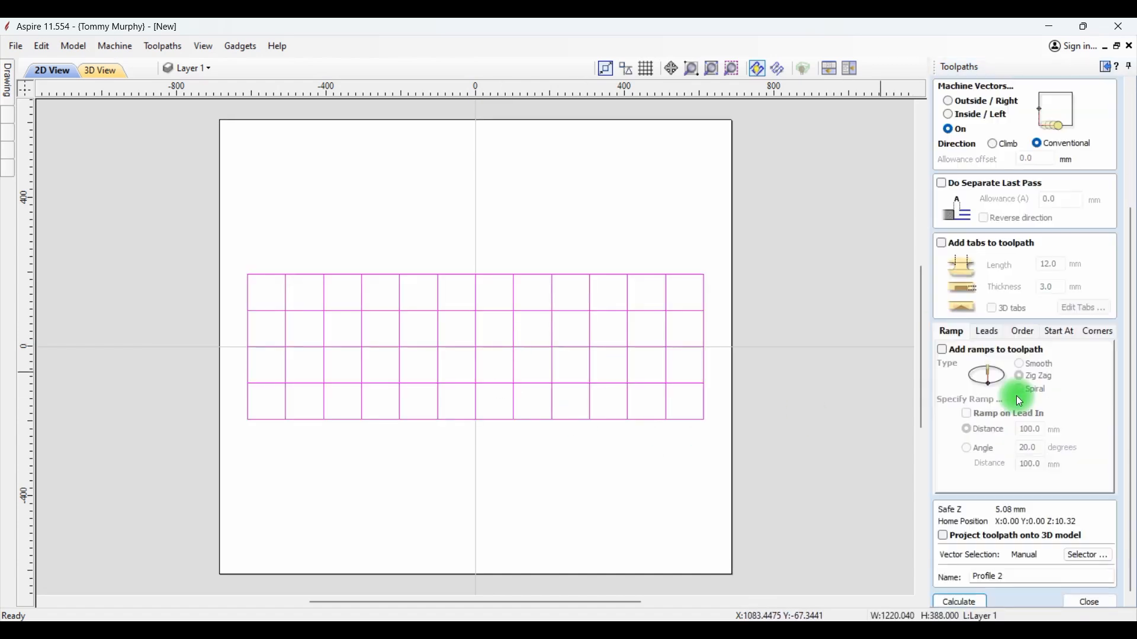
left_click(961, 597)
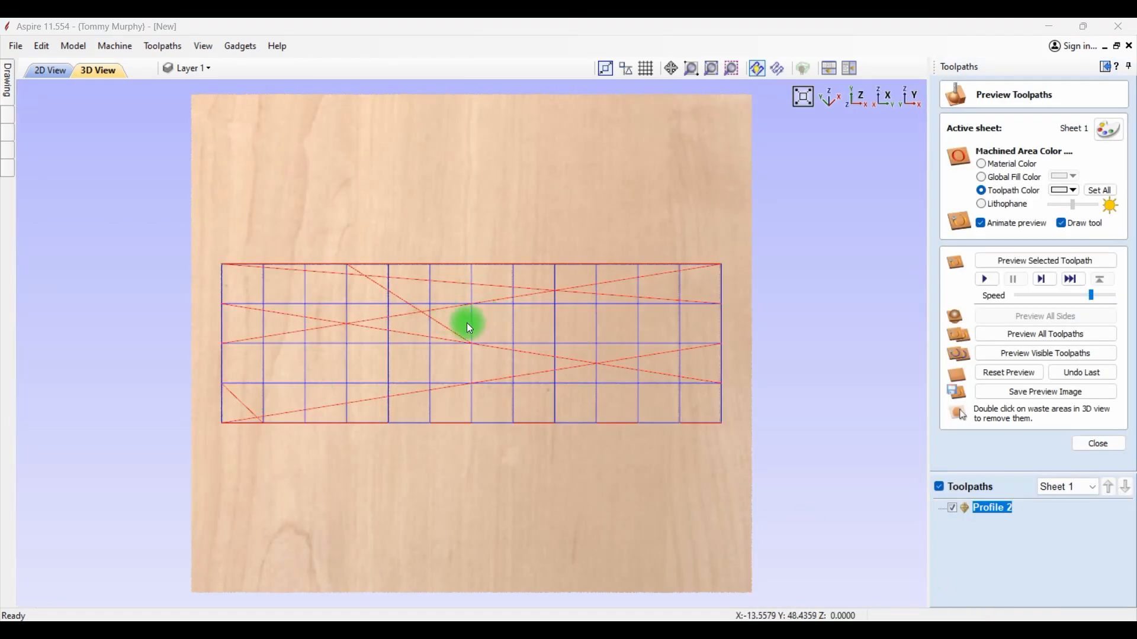
left_click(1102, 444)
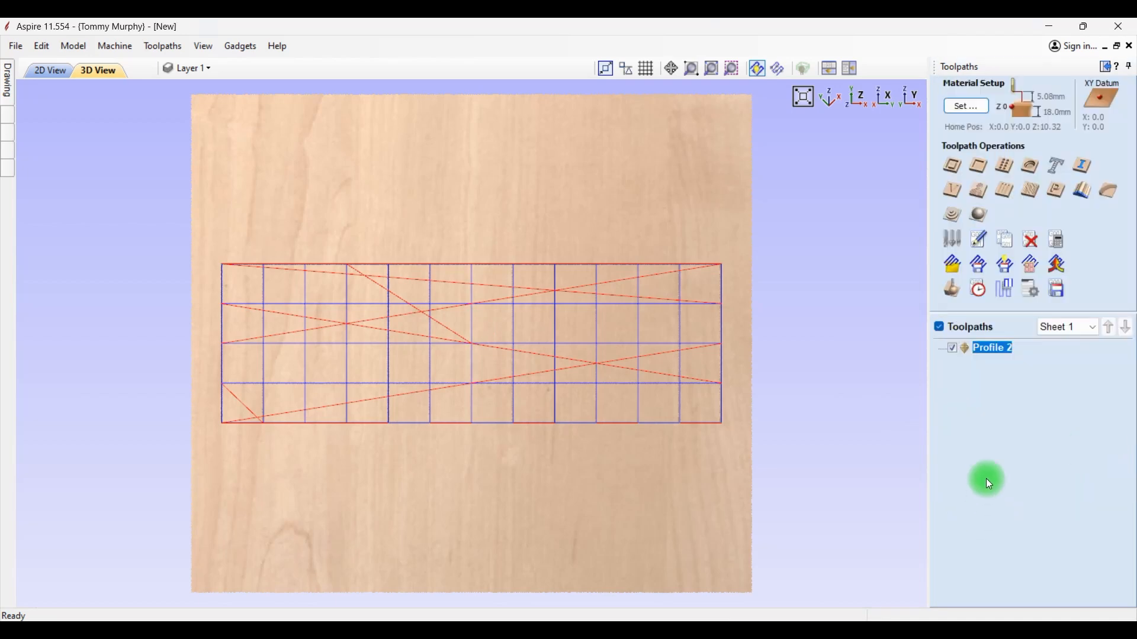
Reopen the Profile 2 toolpath, include Vector Selection Order among its cutting order options and recalculate it.
double_click(988, 350)
scroll(1076, 446, "down", 2)
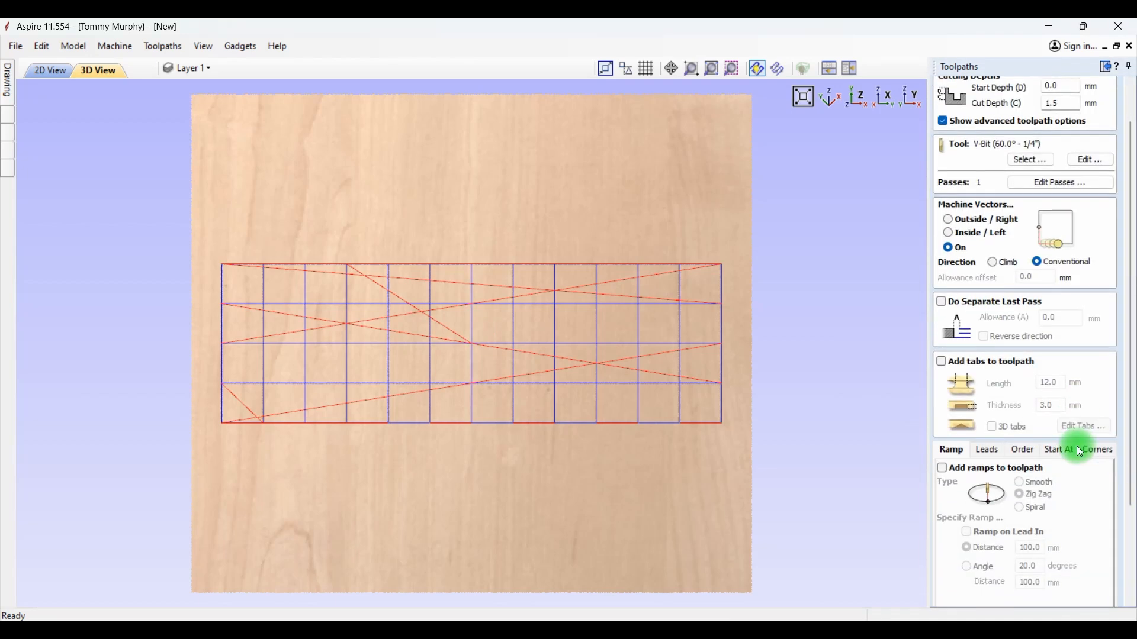
left_click(1023, 408)
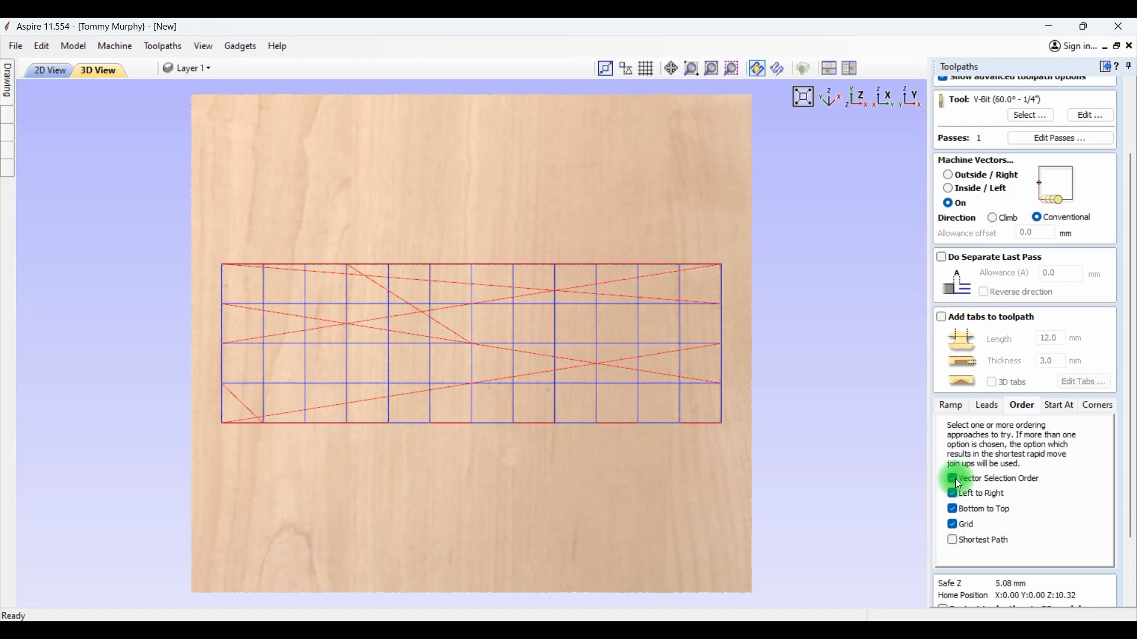
scroll(1030, 472, "down", 2)
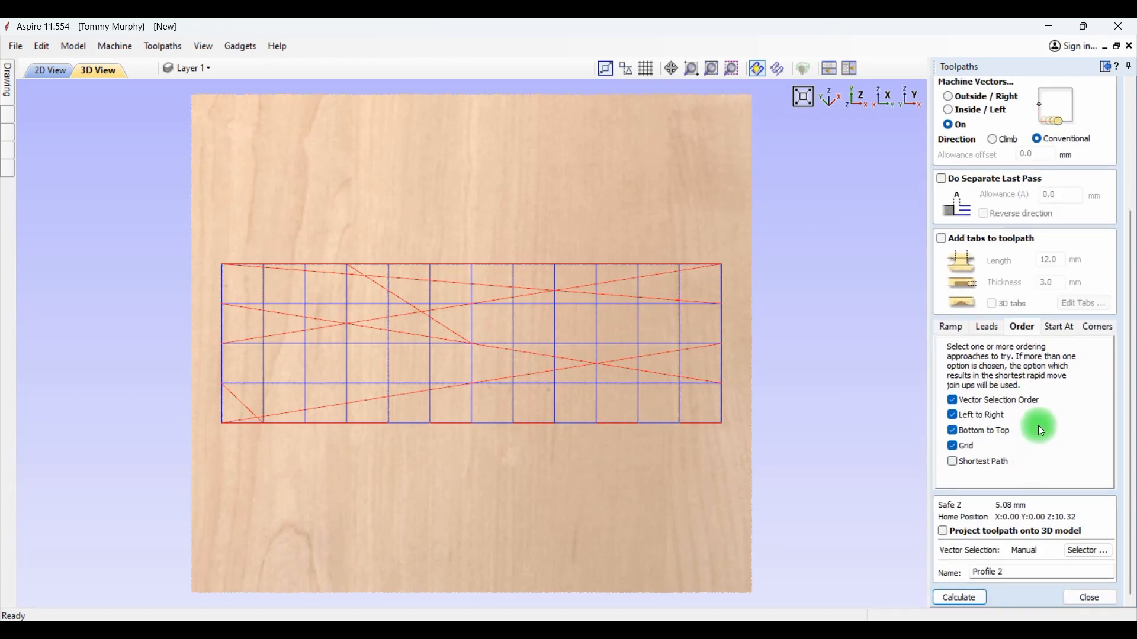
left_click(962, 599)
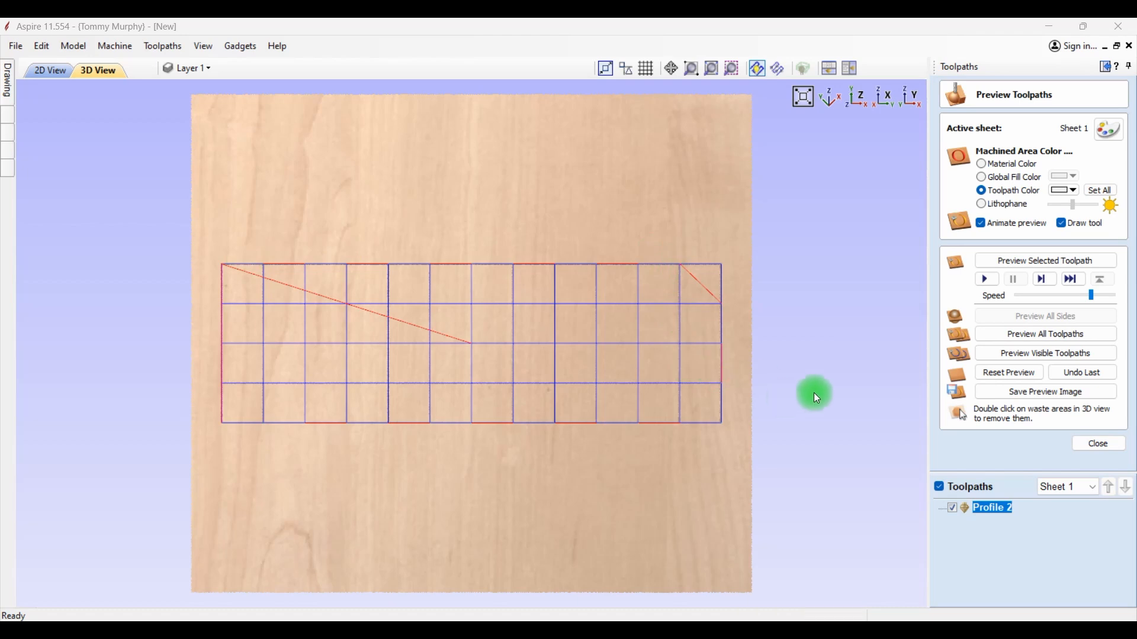
Reset the machining preview, simulate the recalculated Profile 2 toolpath on the single grid and close the preview.
left_click(1001, 373)
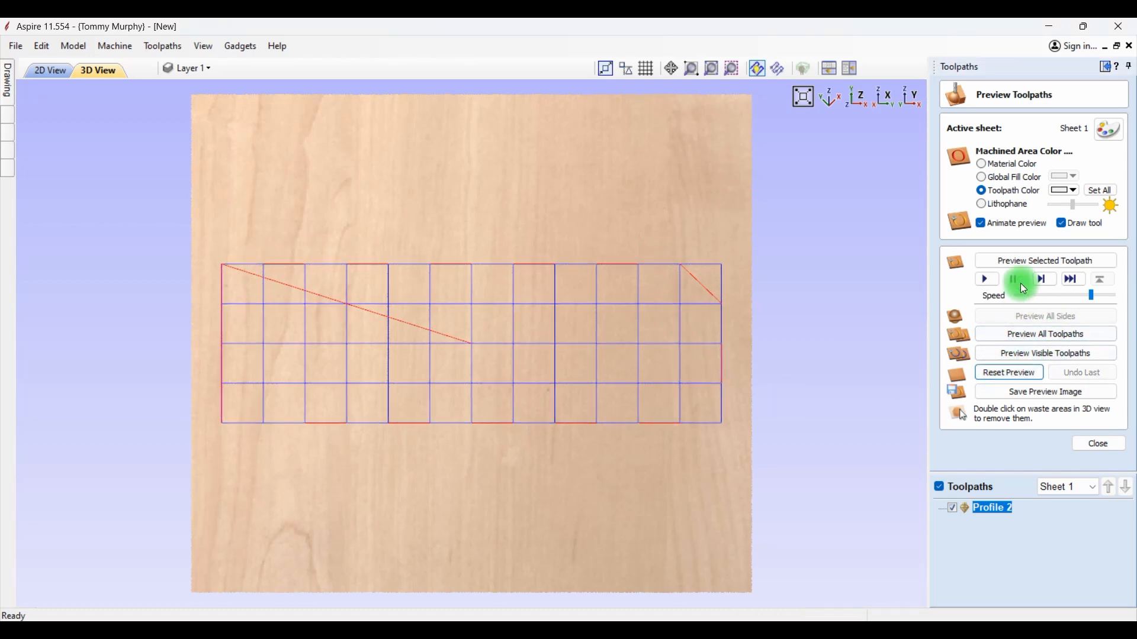
left_click(1025, 264)
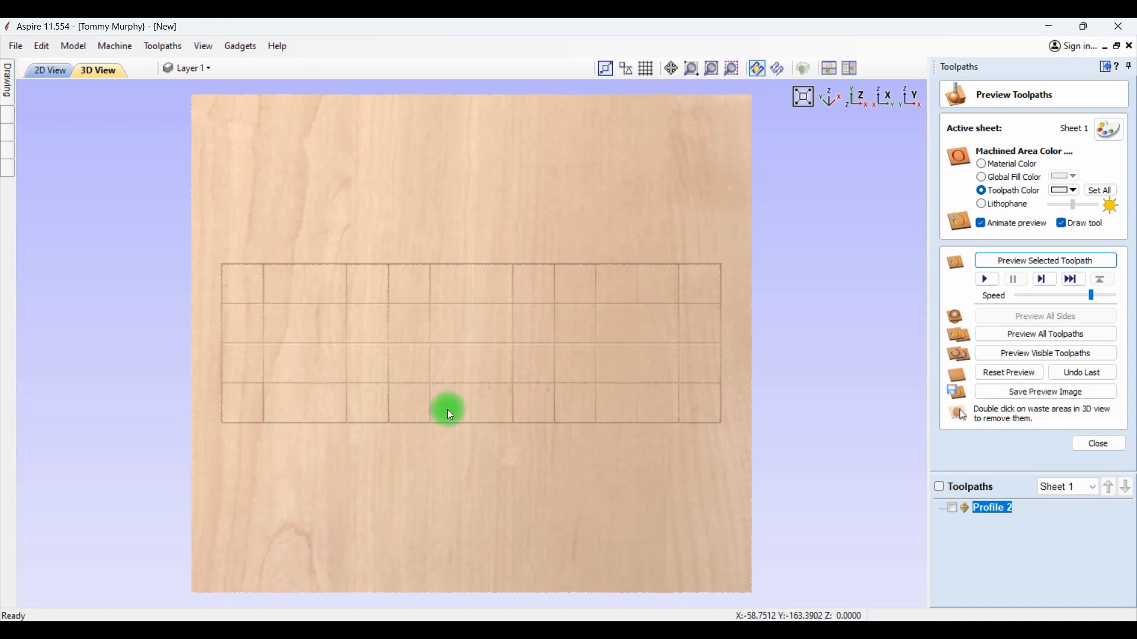
left_click(1103, 444)
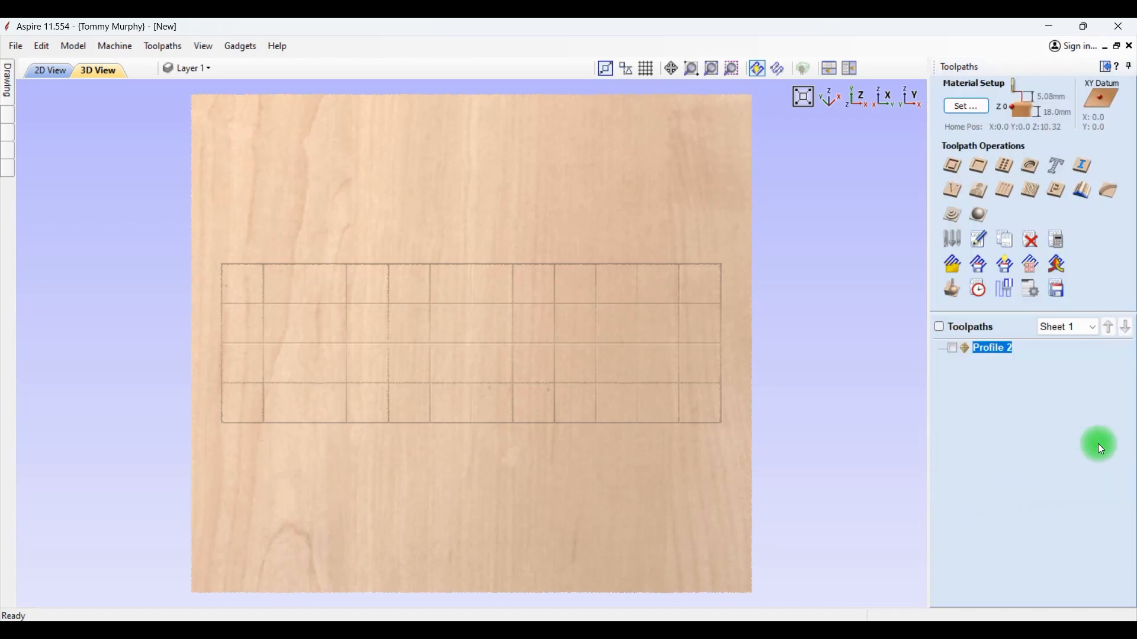
Return to the 2D layout and array copy the grid into 3 rows and 1 column, with gaps of X 0 and Y 27.
left_click(1105, 67)
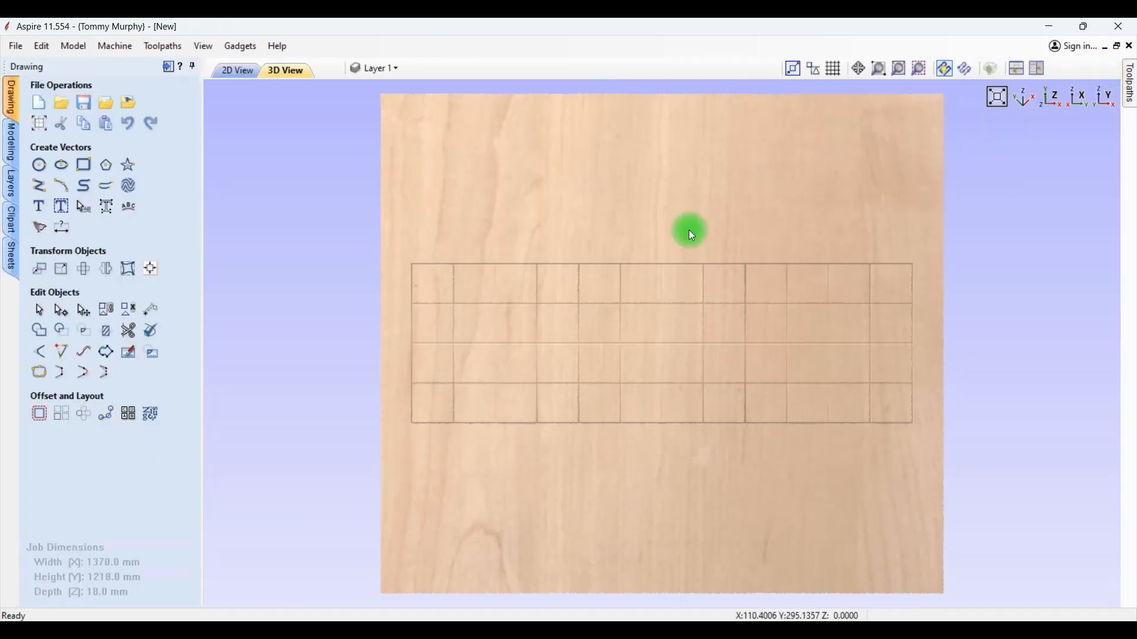
left_click(246, 72)
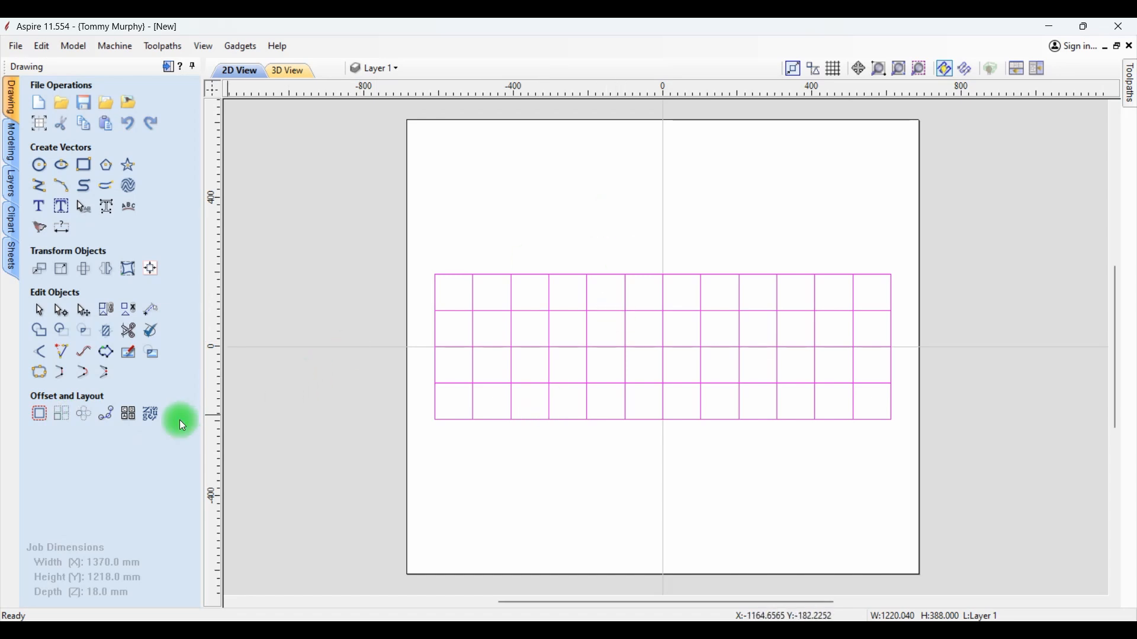
left_click(62, 416)
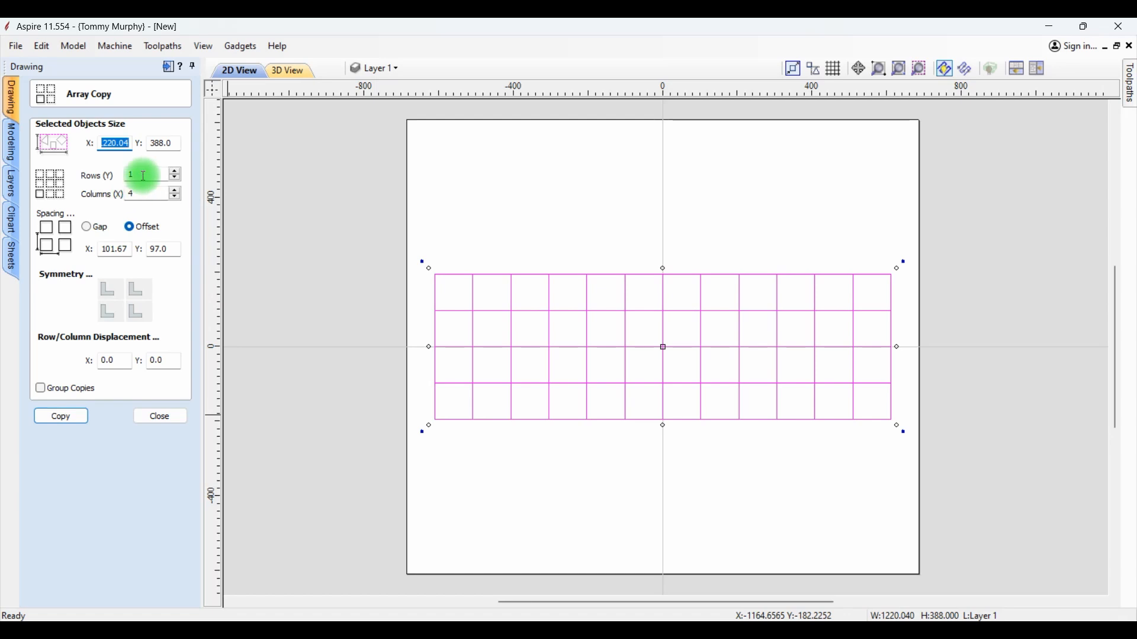
left_click(116, 176)
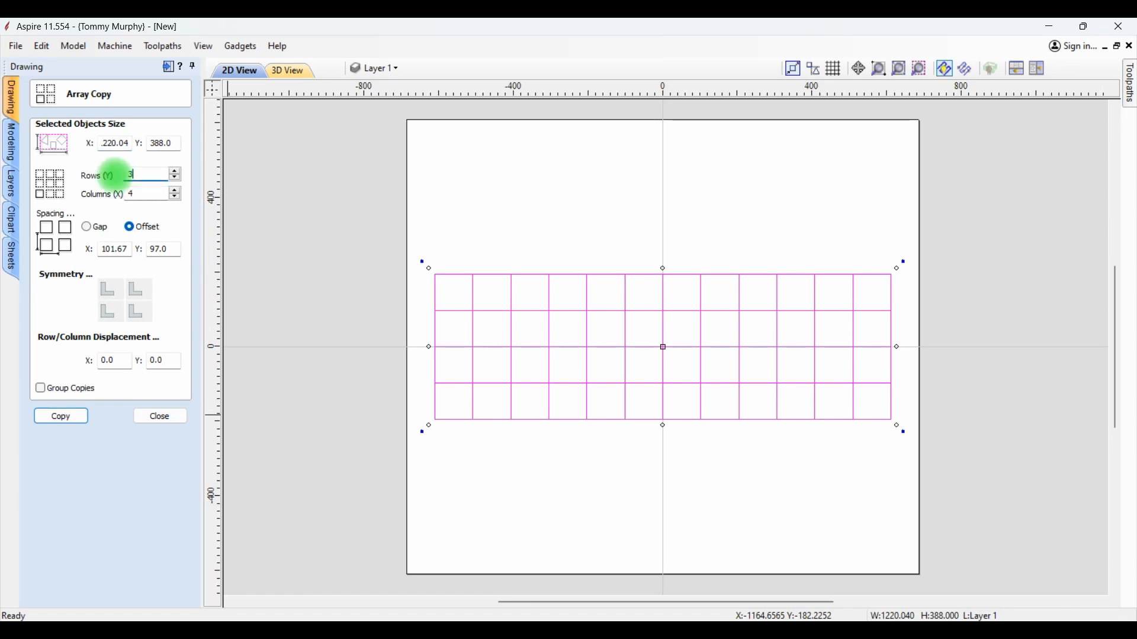
left_click(122, 195)
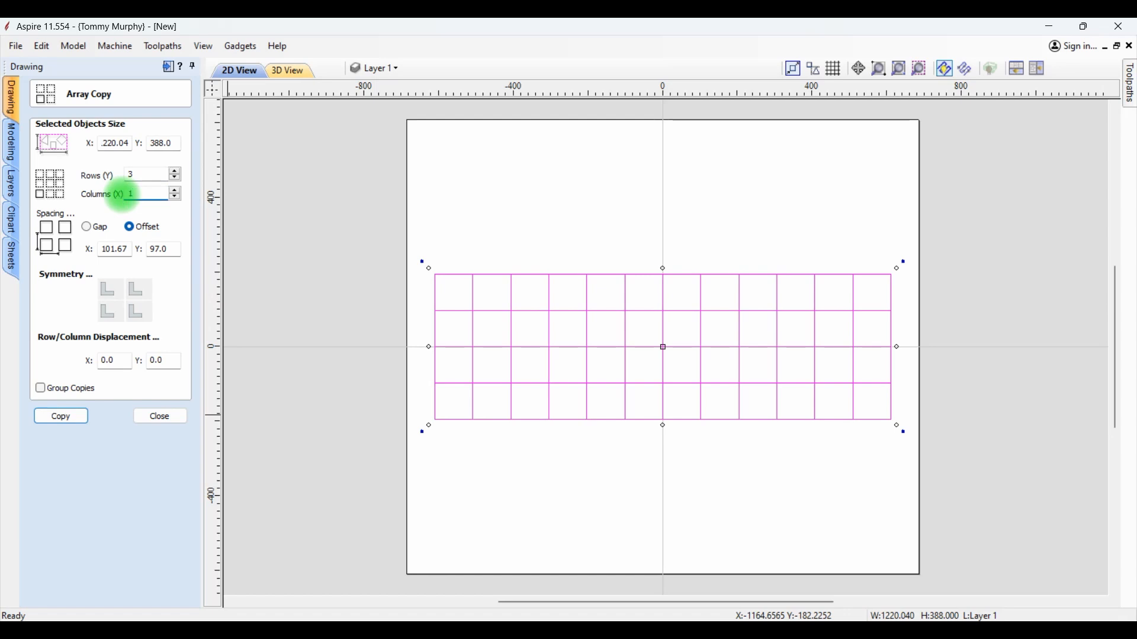
left_click(93, 234)
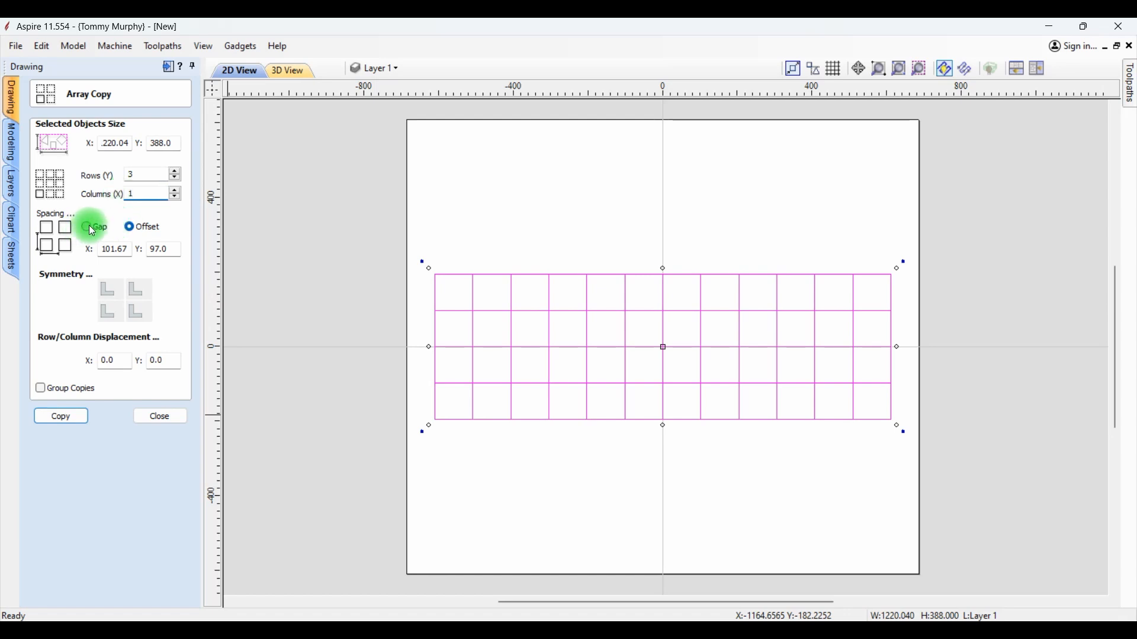
left_click(92, 229)
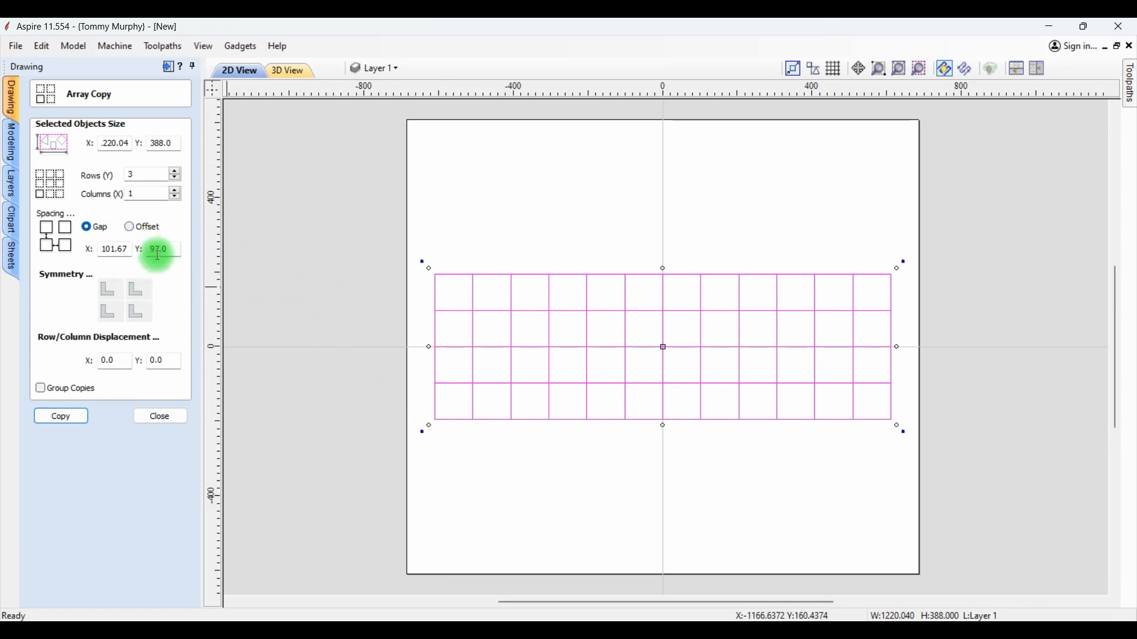
left_click_drag(172, 249, 146, 248)
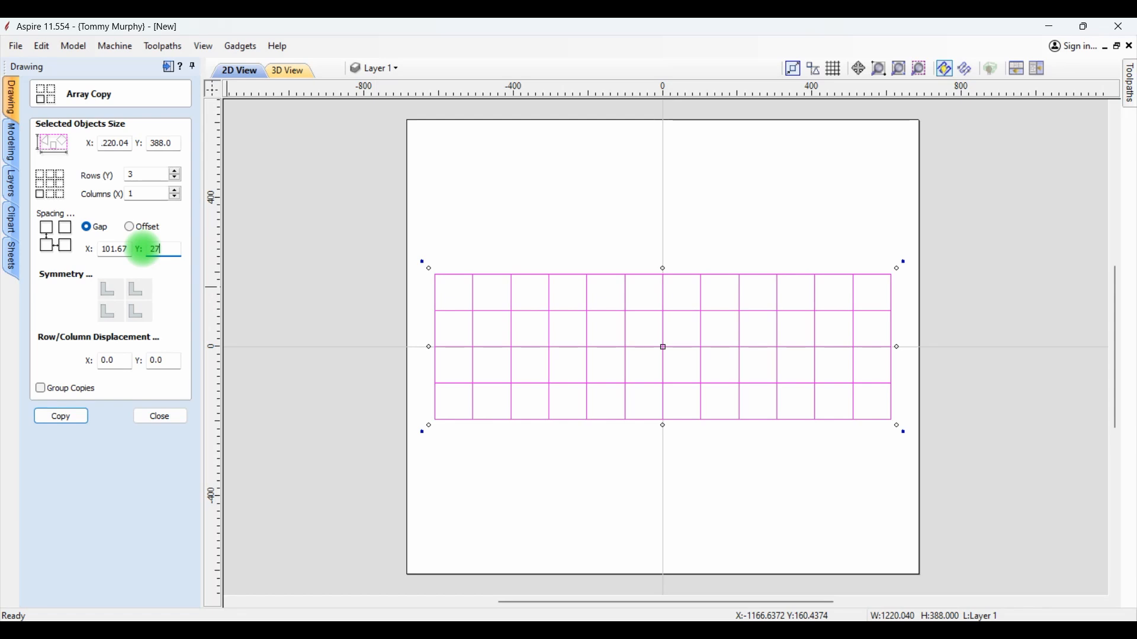
type("27")
left_click_drag(129, 249, 63, 247)
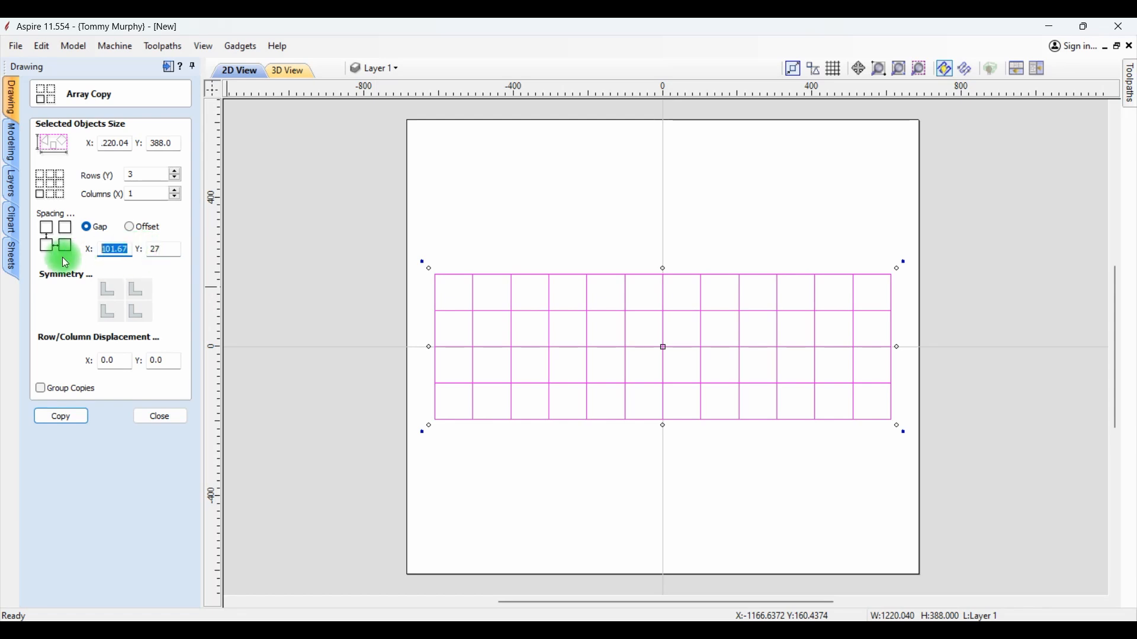
type("0")
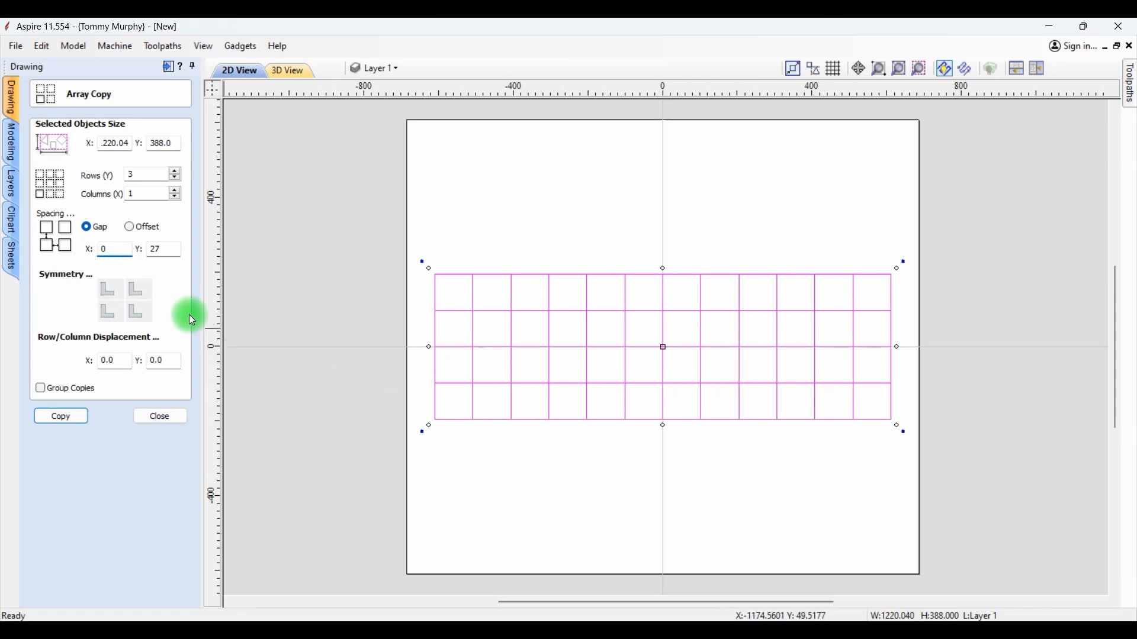
left_click(70, 418)
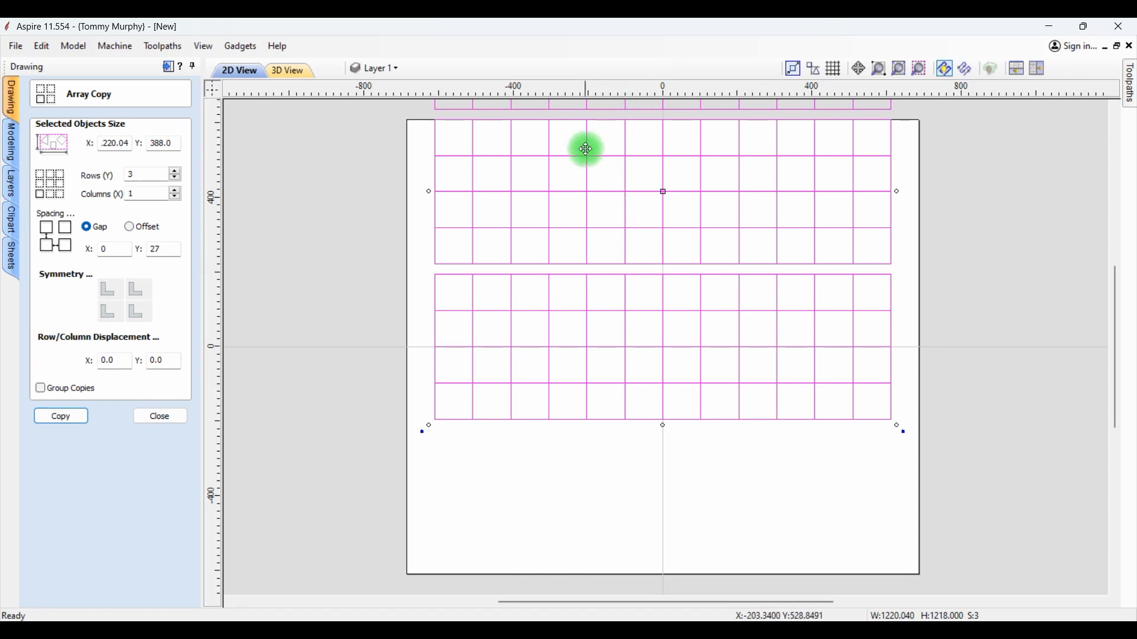
left_click(156, 418)
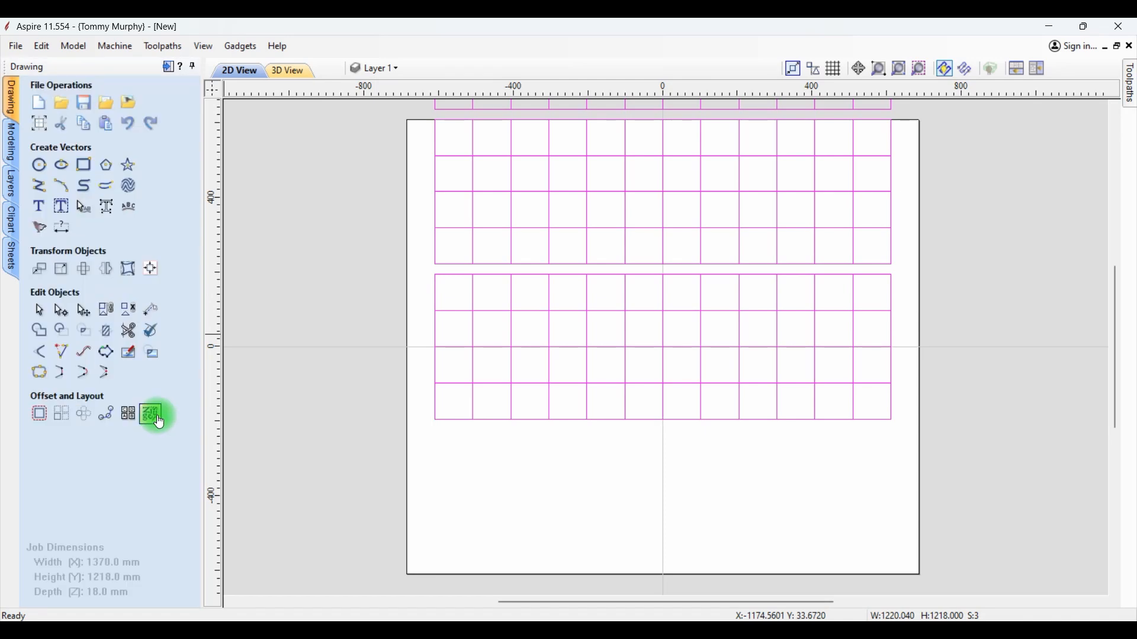
Center the three selected grids on the material in both directions.
left_click(151, 269)
left_click(112, 143)
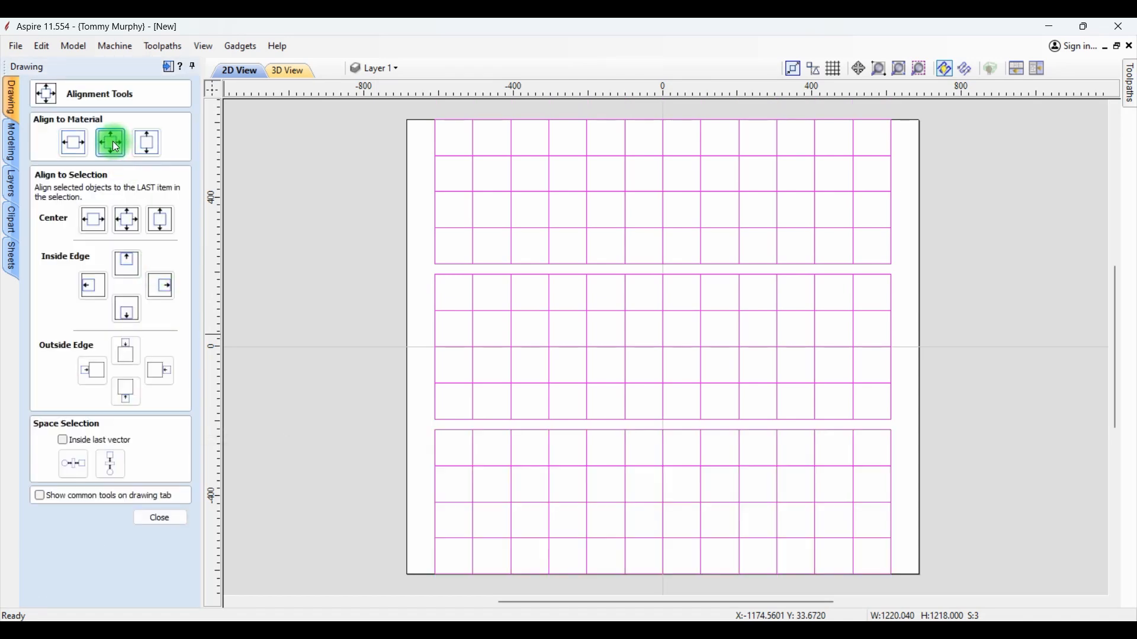
left_click(160, 519)
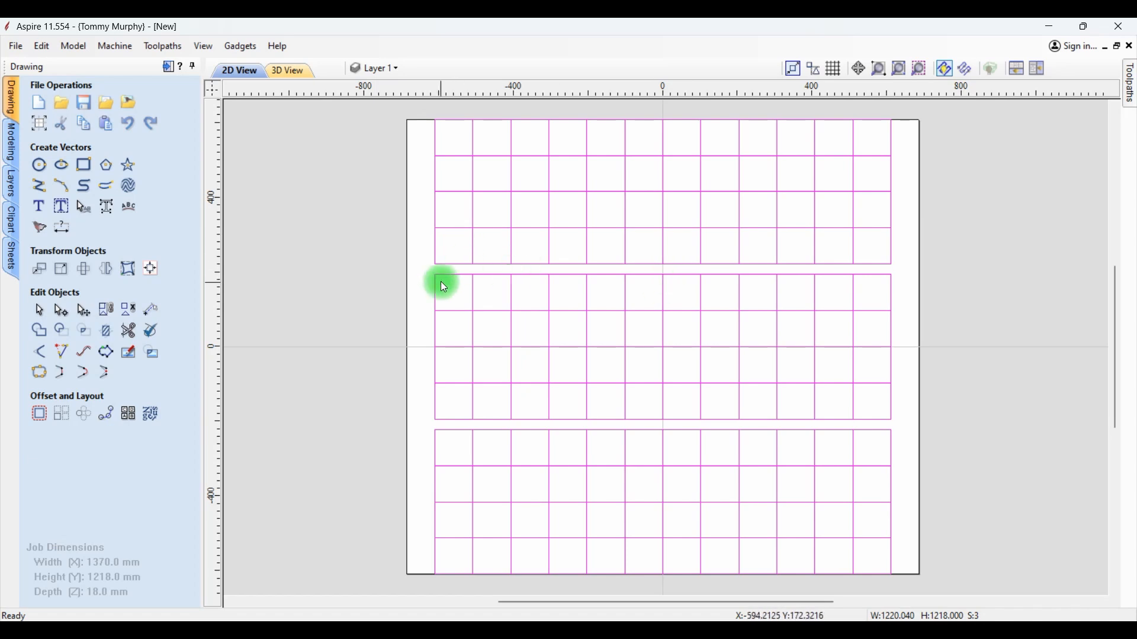
Reopen the Profile 2 toolpath, select the three grids from bottom to top for it and recalculate it.
left_click(168, 67)
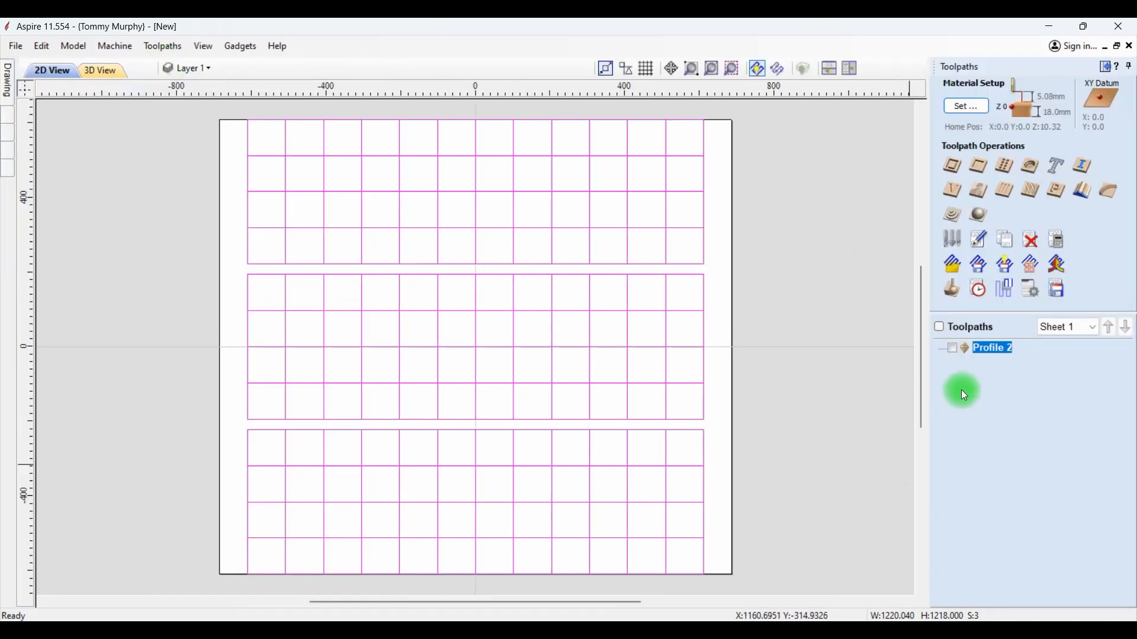
double_click(996, 351)
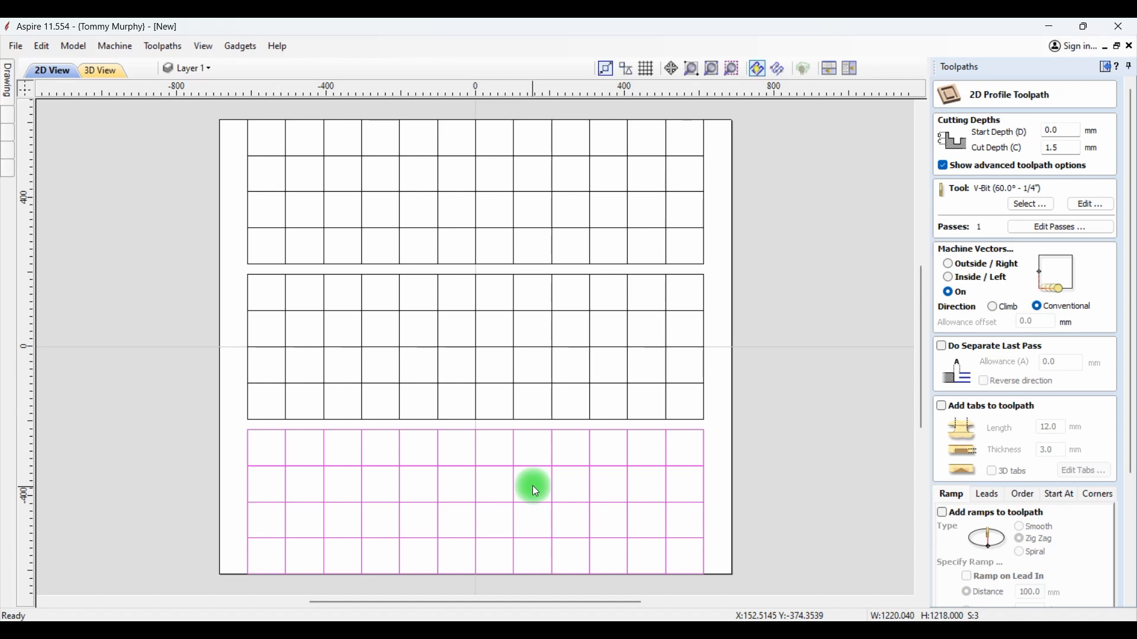
left_click(496, 347, "shift")
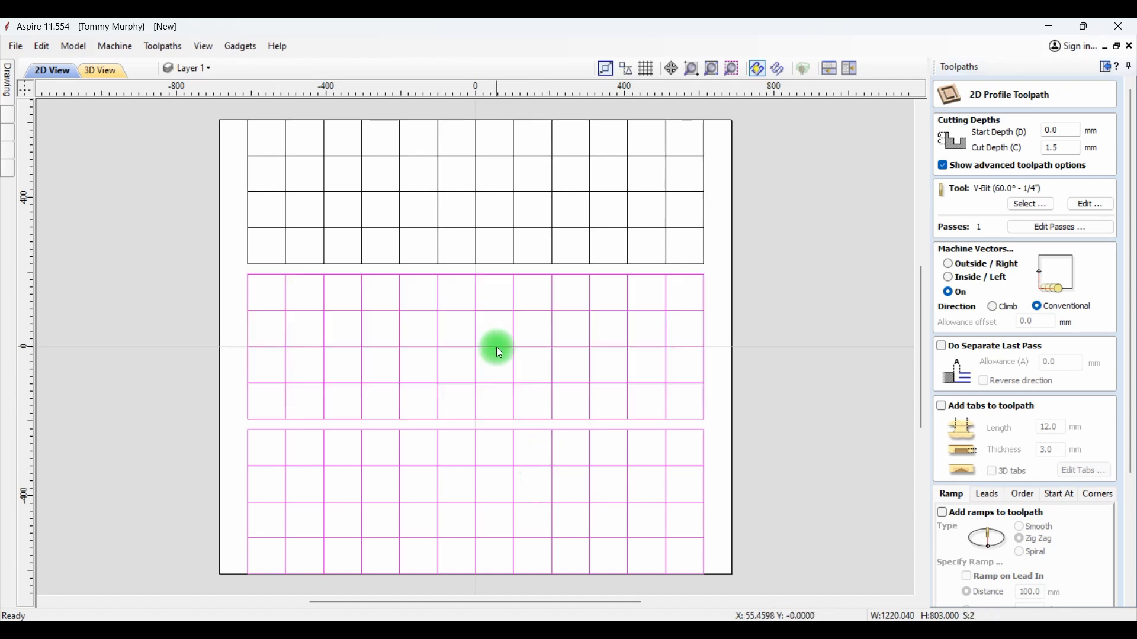
left_click(492, 194, "shift")
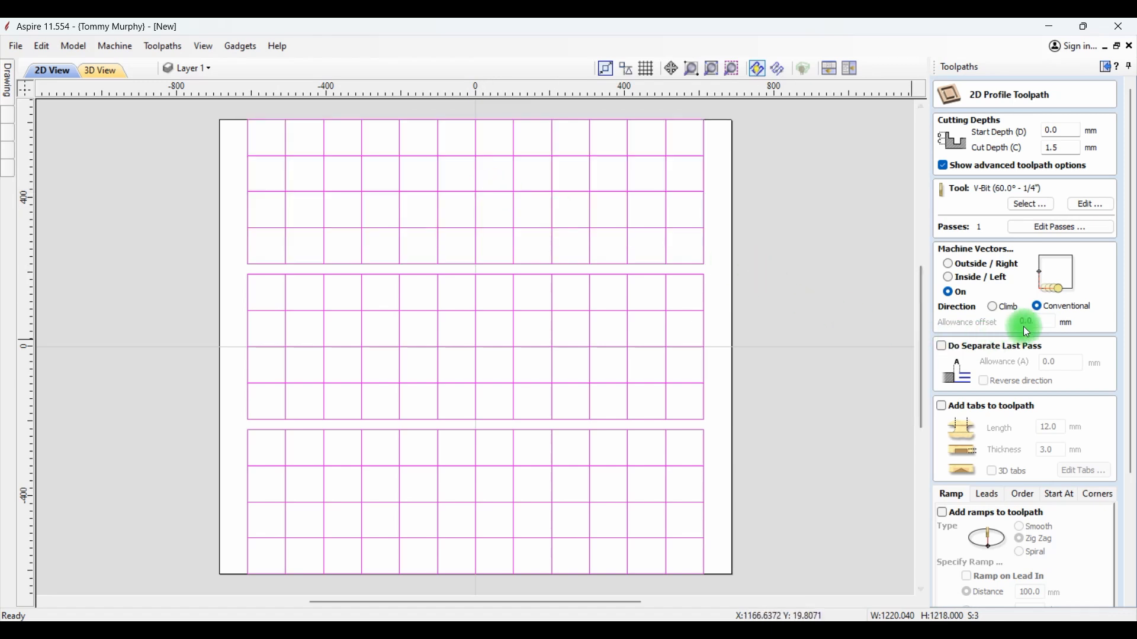
scroll(1022, 338, "down", 3)
scroll(1017, 347, "down", 2)
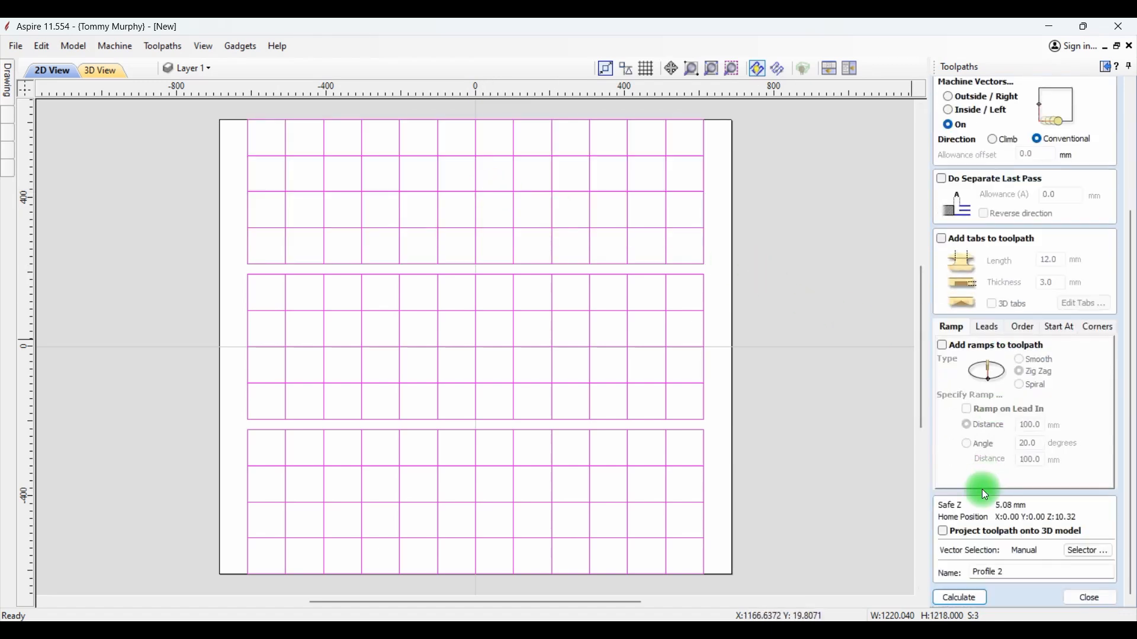
left_click(958, 599)
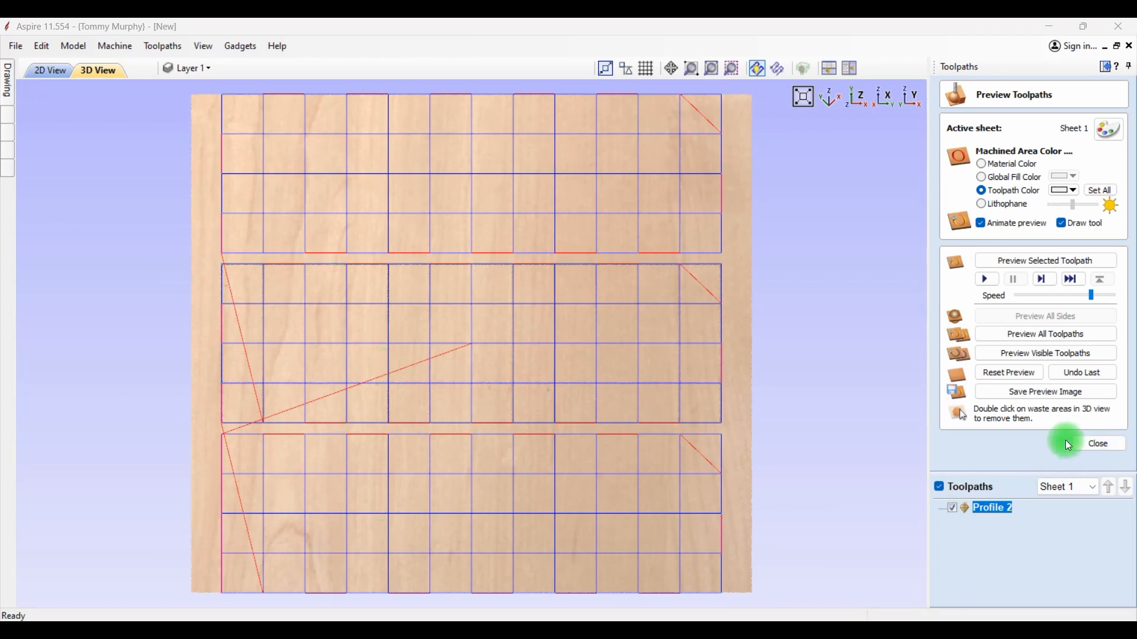
Reset the preview, lower the simulation speed, preview the Profile 2 toolpath on all three grids and close the preview.
left_click(1006, 374)
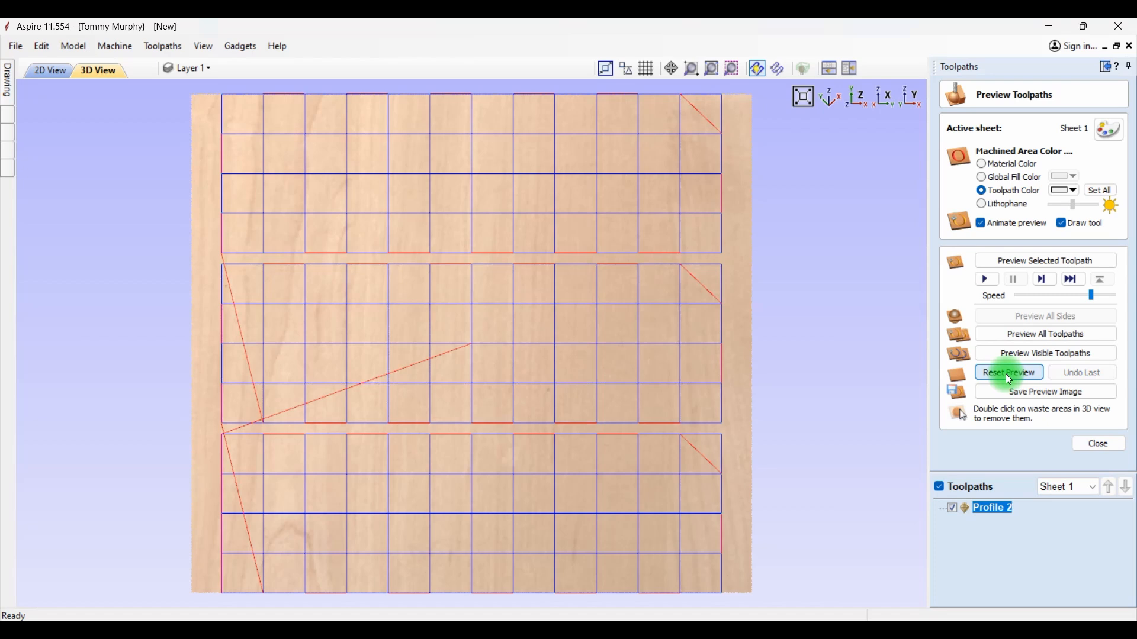
left_click(1078, 296)
left_click(1038, 260)
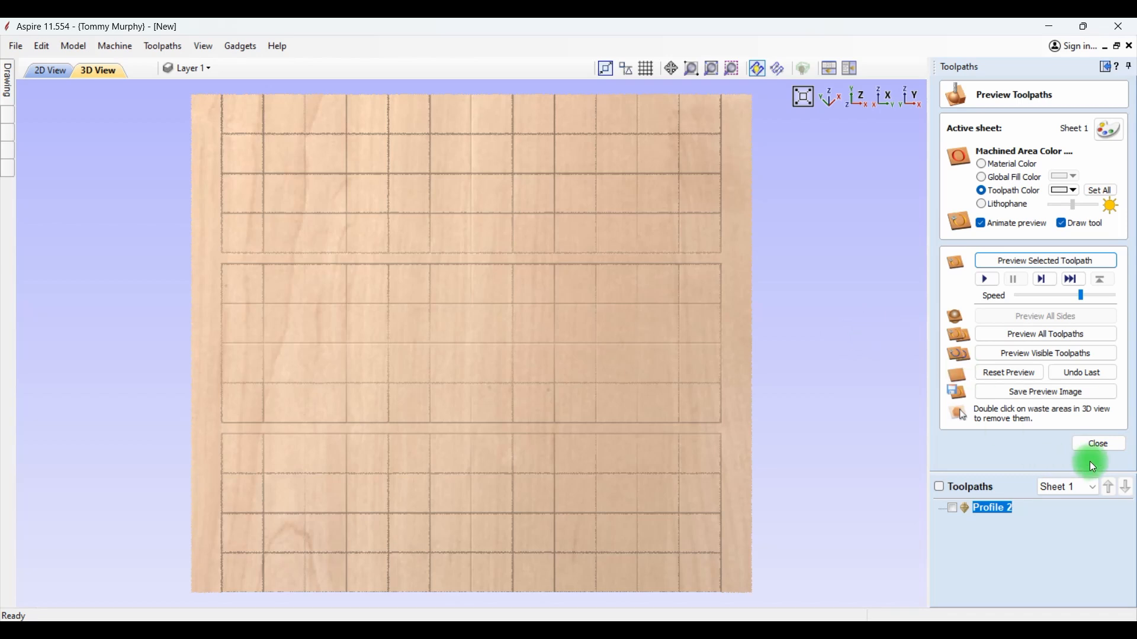
left_click(1096, 445)
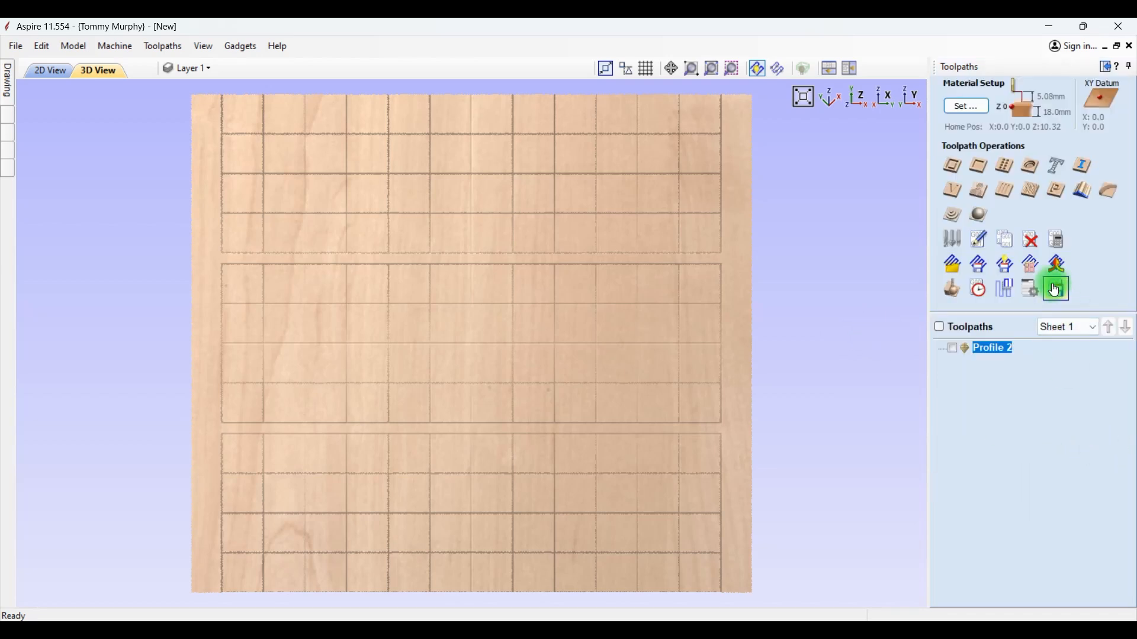